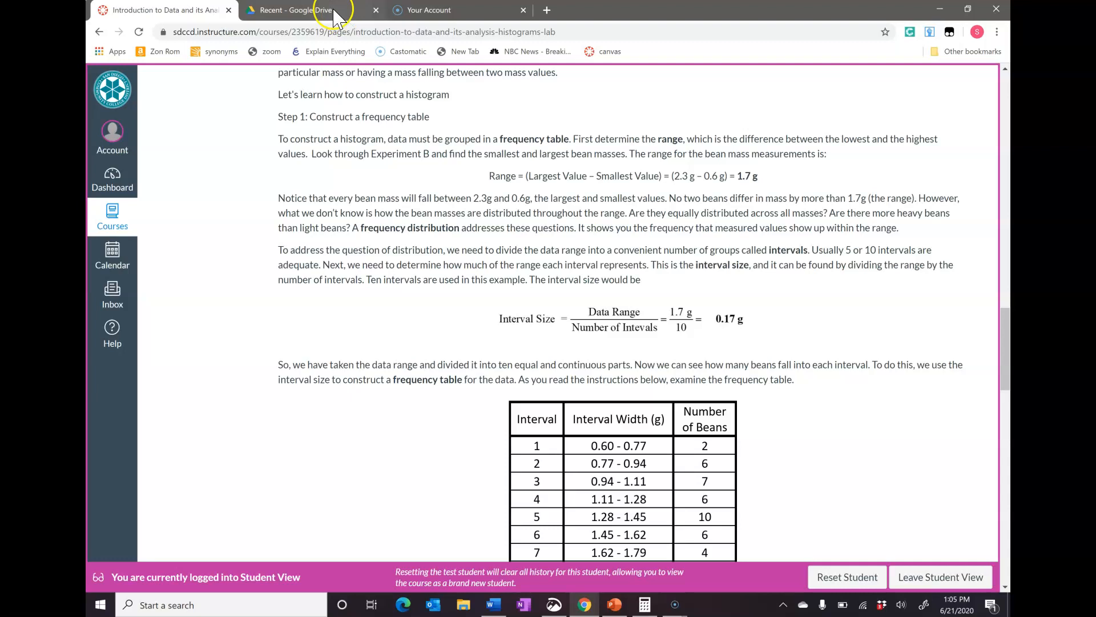
Step: Review the Experiment B table of lima bean masses on the histogram lab page
{"action": "scroll", "coordinate": [358, 330], "scroll_direction": "up", "scroll_amount": 3}
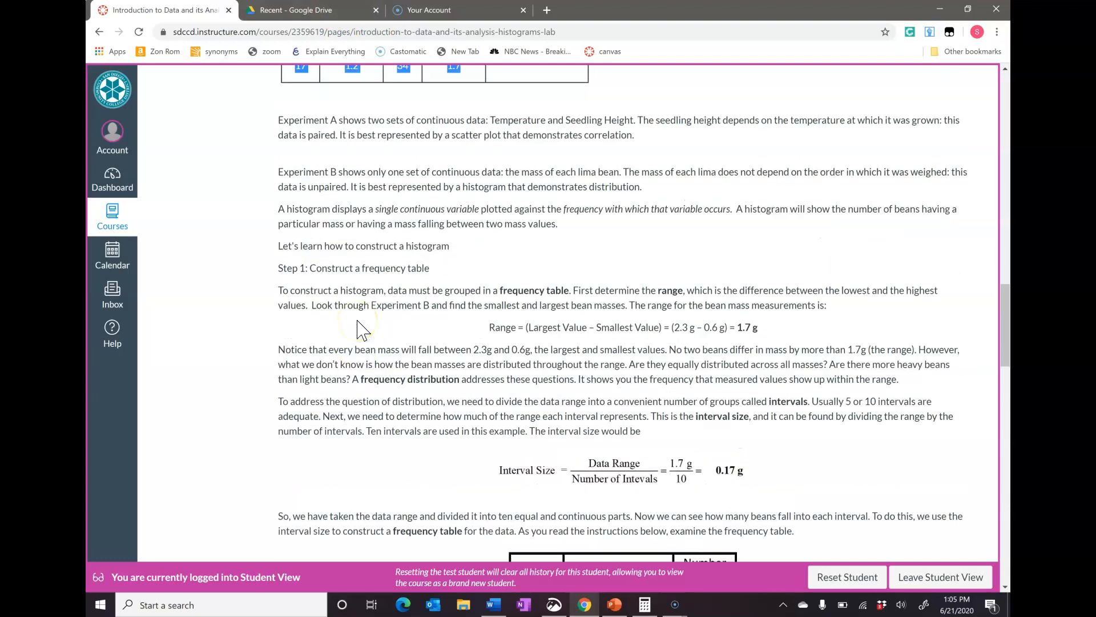
{"action": "scroll", "coordinate": [358, 331], "scroll_direction": "up", "scroll_amount": 6}
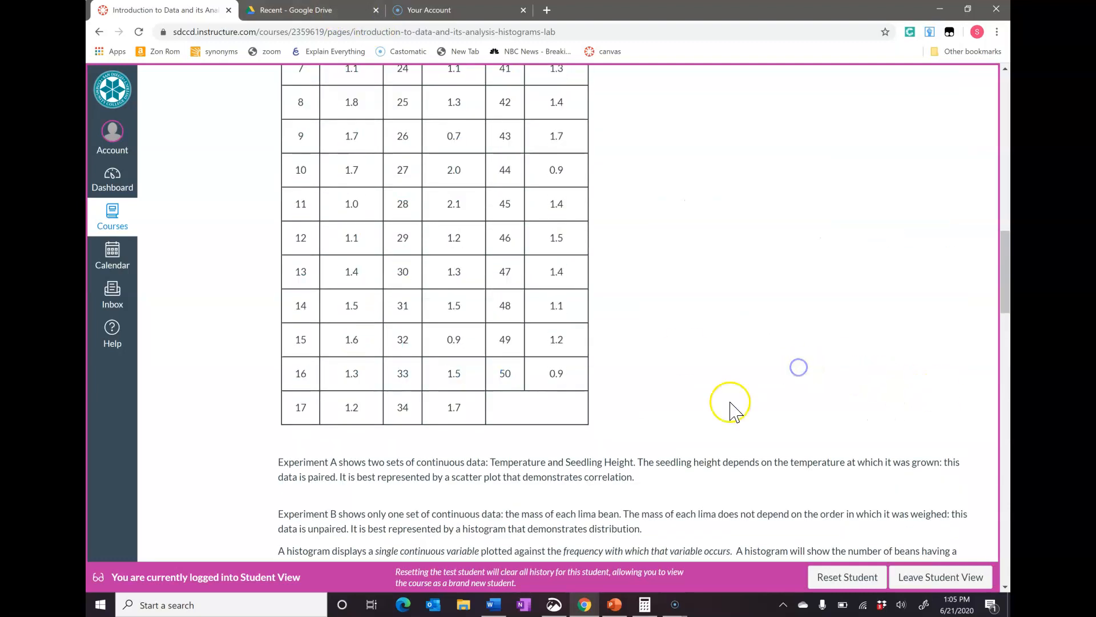
{"action": "scroll", "coordinate": [728, 411], "scroll_direction": "up", "scroll_amount": 6}
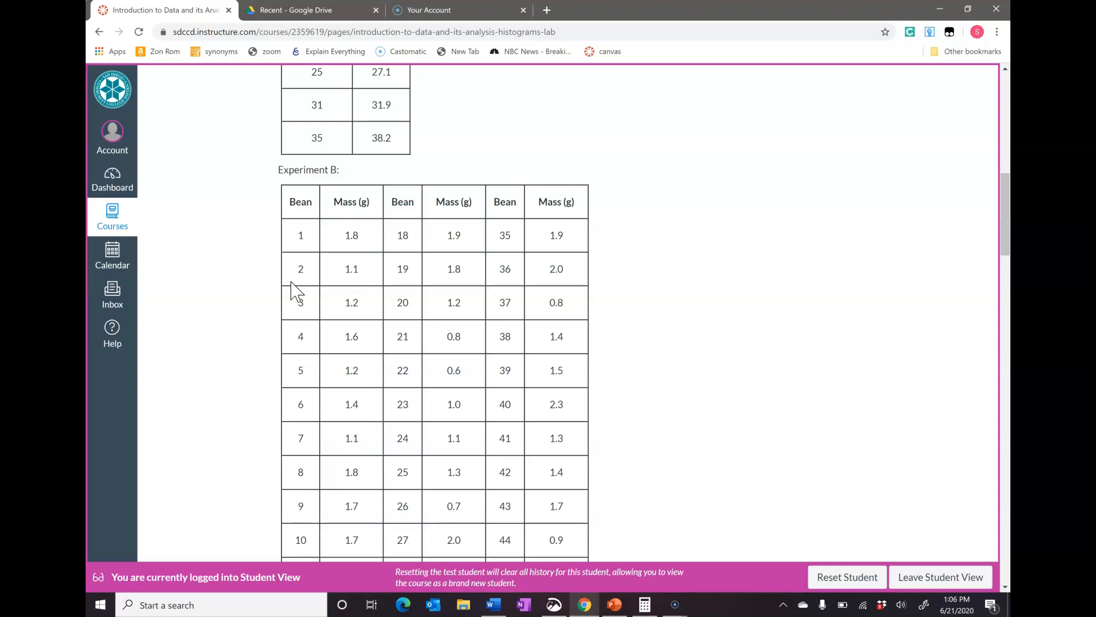
{"action": "left_click", "coordinate": [366, 238]}
Step: Switch to Google Drive and create a new blank Google Sheets spreadsheet
{"action": "left_click", "coordinate": [326, 17]}
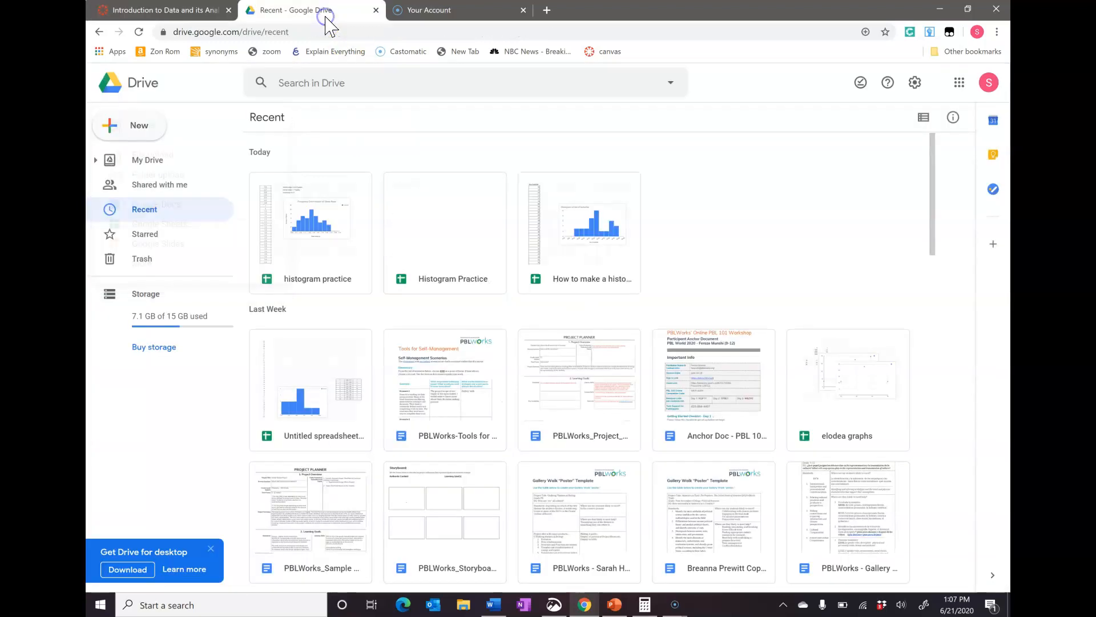
{"action": "left_click", "coordinate": [137, 127]}
{"action": "left_click", "coordinate": [149, 237]}
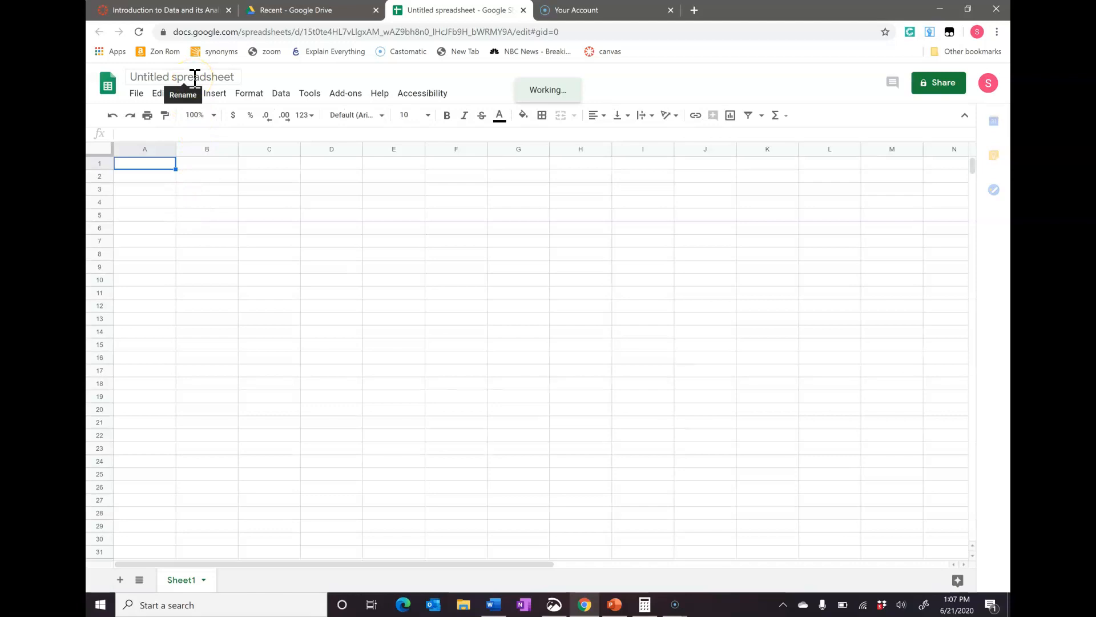
Step: Rename the untitled spreadsheet as Lima Bean Mass
{"action": "left_click", "coordinate": [194, 78]}
{"action": "type", "text": "LIma"}
{"action": "key", "text": "BackSpace"}
{"action": "key", "text": "BackSpace"}
{"action": "key", "text": "BackSpace"}
{"action": "type", "text": "ima Bean M"}
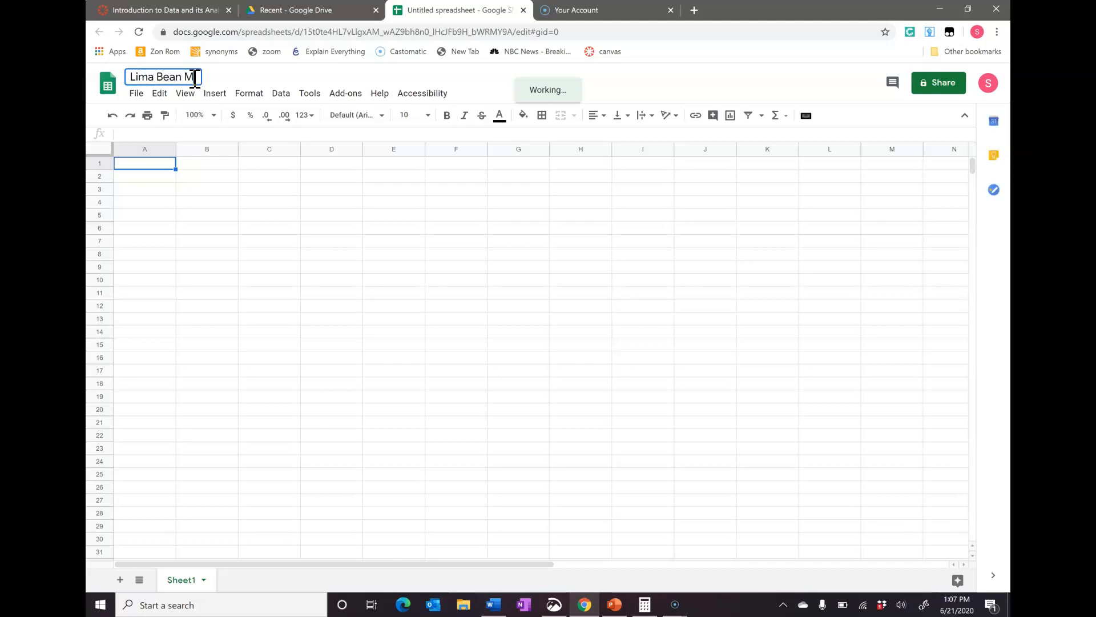
{"action": "type", "text": "ass"}
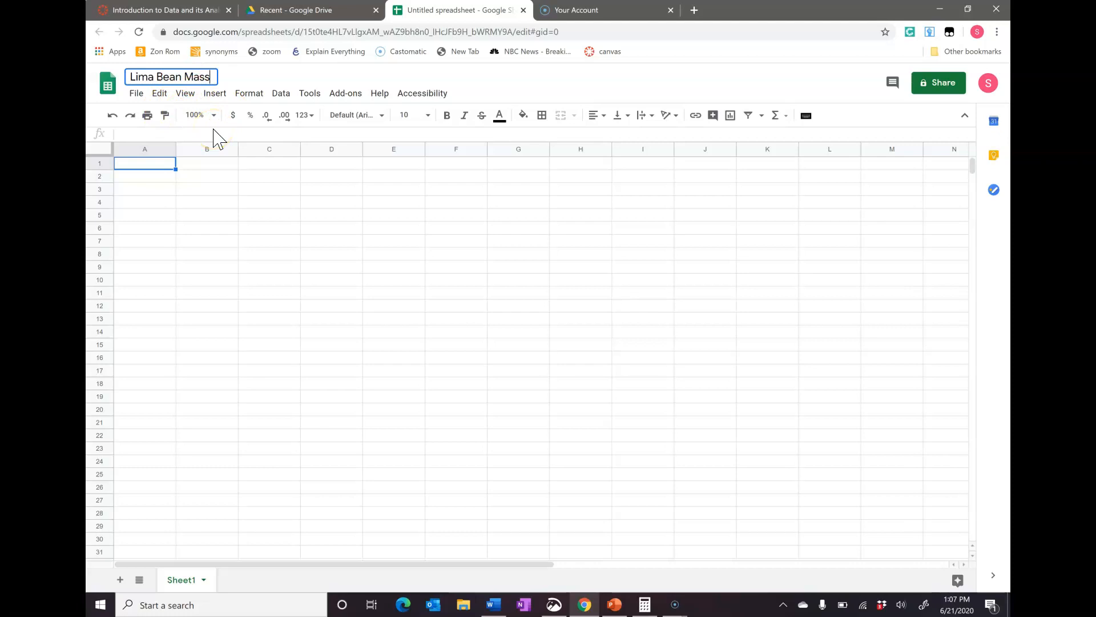
{"action": "left_click", "coordinate": [249, 240]}
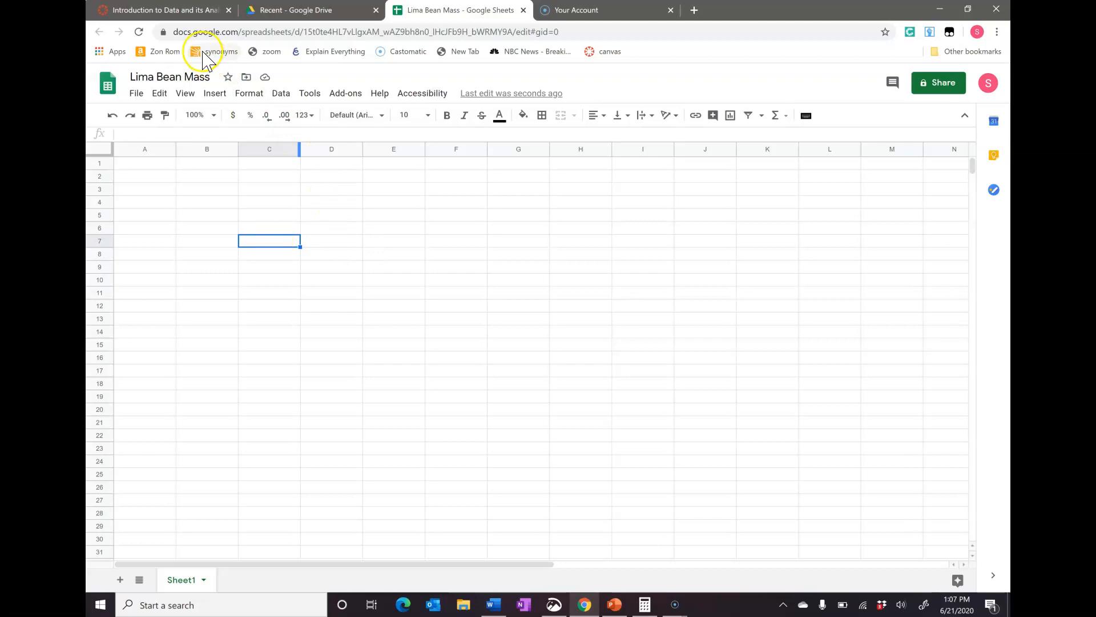
Step: Copy all bean numbers and masses for beans 1 to 50, without the headers, from the lab page's Experiment B table
{"action": "left_click", "coordinate": [180, 17]}
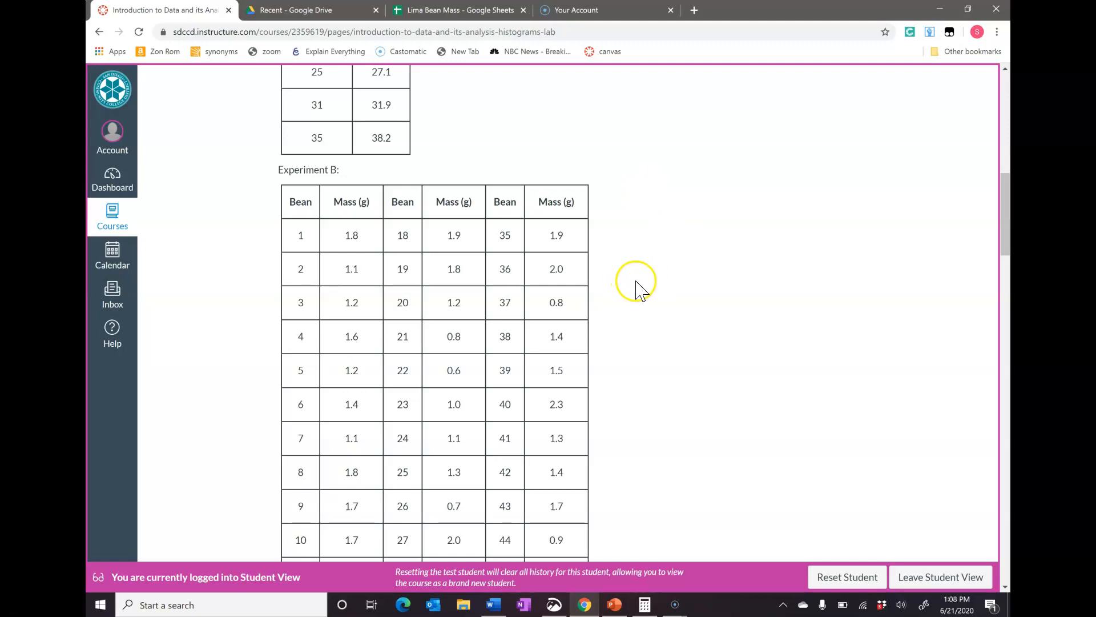
{"action": "left_click_drag", "start_coordinate": [294, 236], "coordinate": [578, 563]}
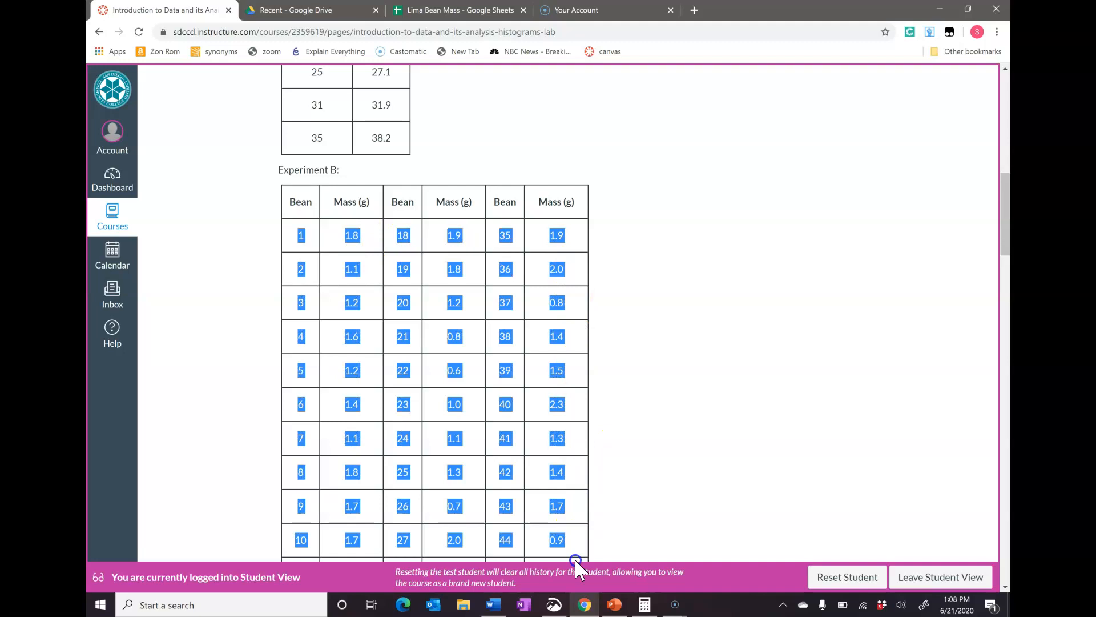
{"action": "scroll", "coordinate": [611, 479], "scroll_direction": "down", "scroll_amount": 4}
{"action": "scroll", "coordinate": [598, 488], "scroll_direction": "down", "scroll_amount": 2}
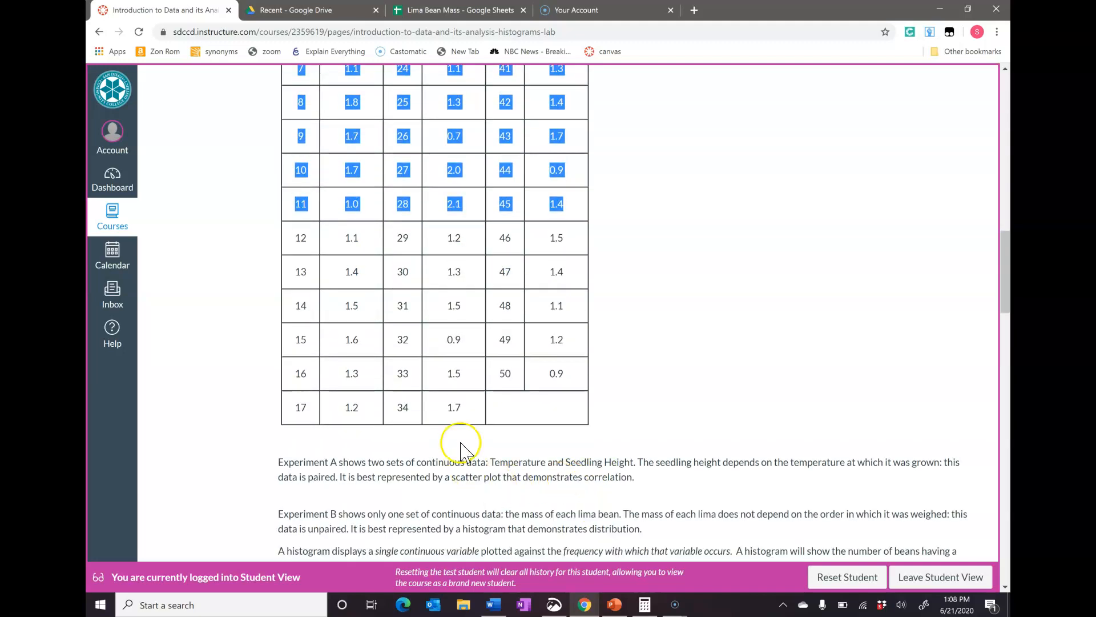
{"action": "left_click", "coordinate": [473, 407], "text": "shift"}
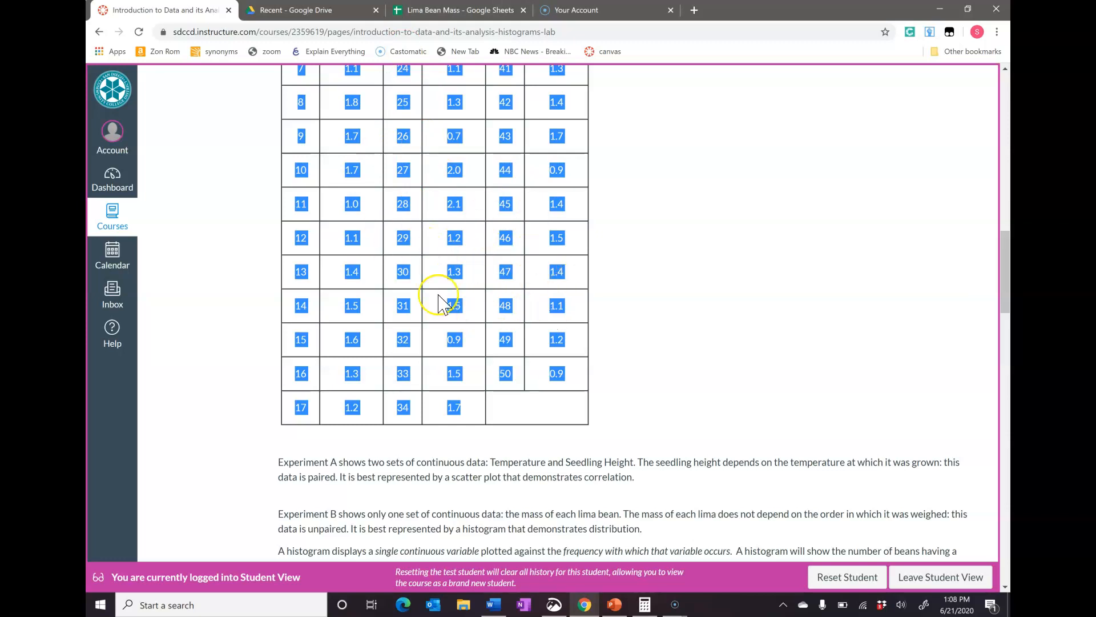
Step: Paste the copied bean table into the Lima Bean Mass spreadsheet starting at cell B2
{"action": "left_click", "coordinate": [459, 11]}
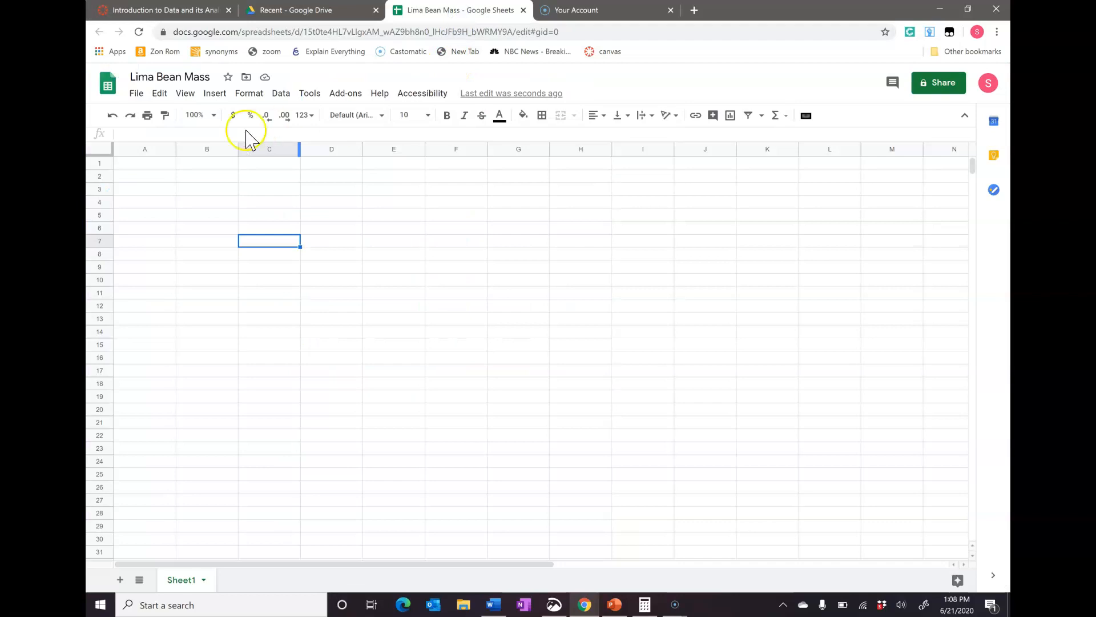
{"action": "left_click", "coordinate": [211, 177]}
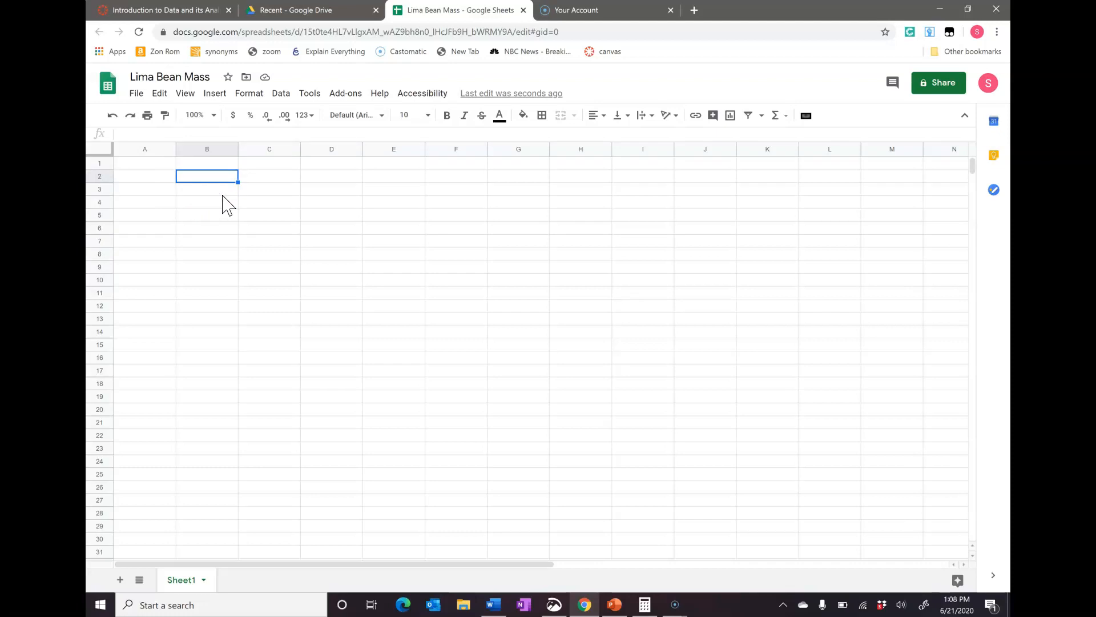
{"action": "type", "text": "1\t1.8\t18\t1.9\t35\t1.9 2\t1.1\t19\t1.8\t36\t2 3\t1.2\t20\t1.2\t37\t0.8 4\t1.6\t21\t0.8\t38\t1.4 5\t1.2\t22\t0.6\t39\t1.5 6\t1.4\t23\t1\t40\t2.3 7\t1.1\t24\t1.1\t41\t1.3 8\t1.8\t25\t1.3\t42\t1.4 9\t1.7\t26\t0.7\t43\t1.7 10\t1.7\t27\t2\t44\t0.9 11\t1\t28\t2.1\t45\t1.4 12\t1.1\t29\t1.2\t46\t1.5 13\t1.4\t30\t1.3\t47\t1.4 14\t1.5\t31\t1.5\t48\t1.1 15\t1.6\t32\t0.9\t49\t1.2 16\t1.3\t33\t1.5\t50\t0.9 17\t1.2\t34\t1.7"}
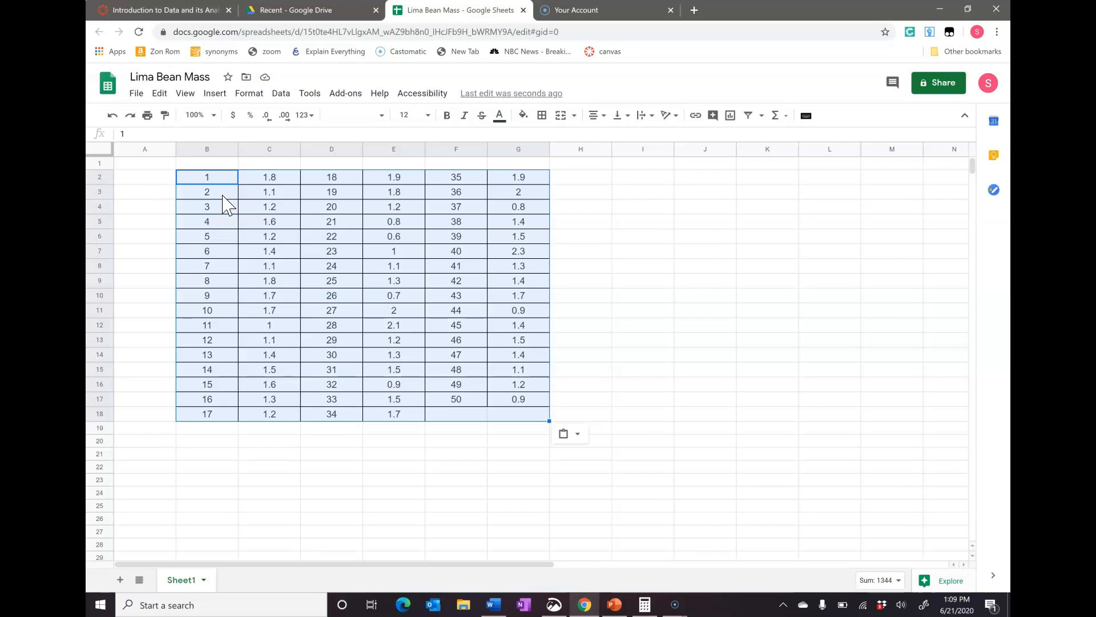
{"action": "left_click", "coordinate": [314, 469]}
Step: Copy the first set of masses, C2:C18, into column A starting at cell A1
{"action": "left_click_drag", "start_coordinate": [288, 179], "coordinate": [278, 419]}
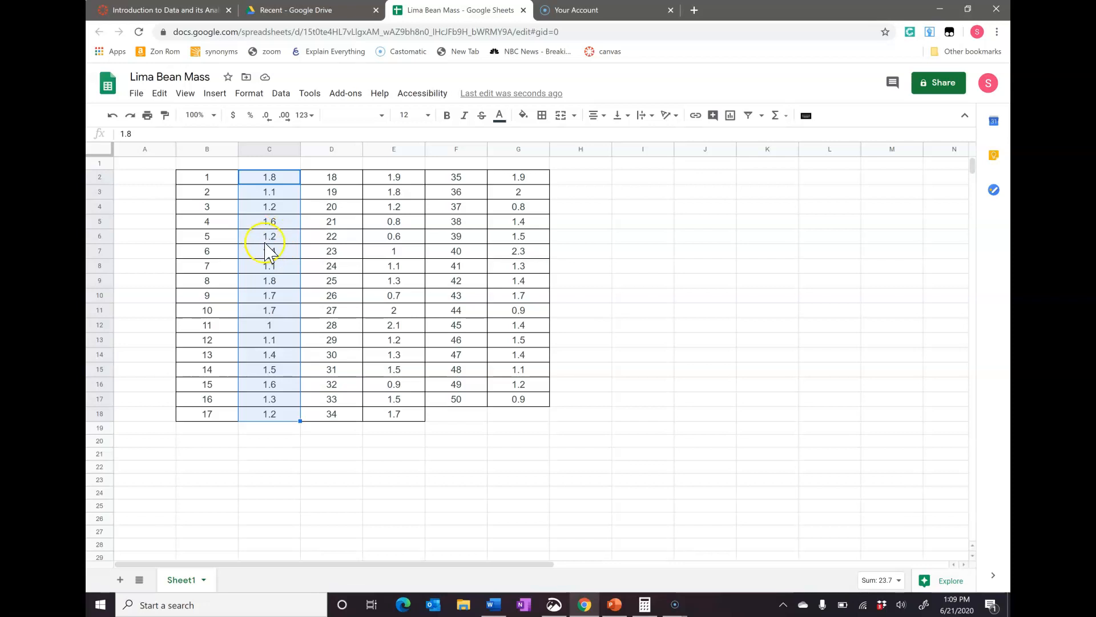
{"action": "left_click", "coordinate": [160, 94]}
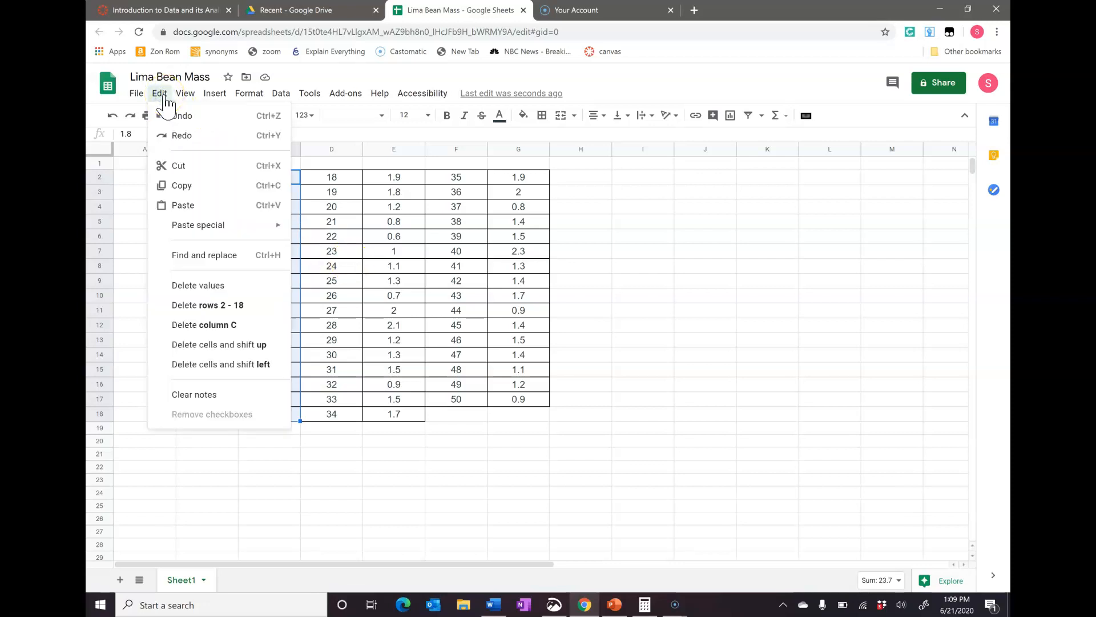
{"action": "left_click", "coordinate": [182, 187]}
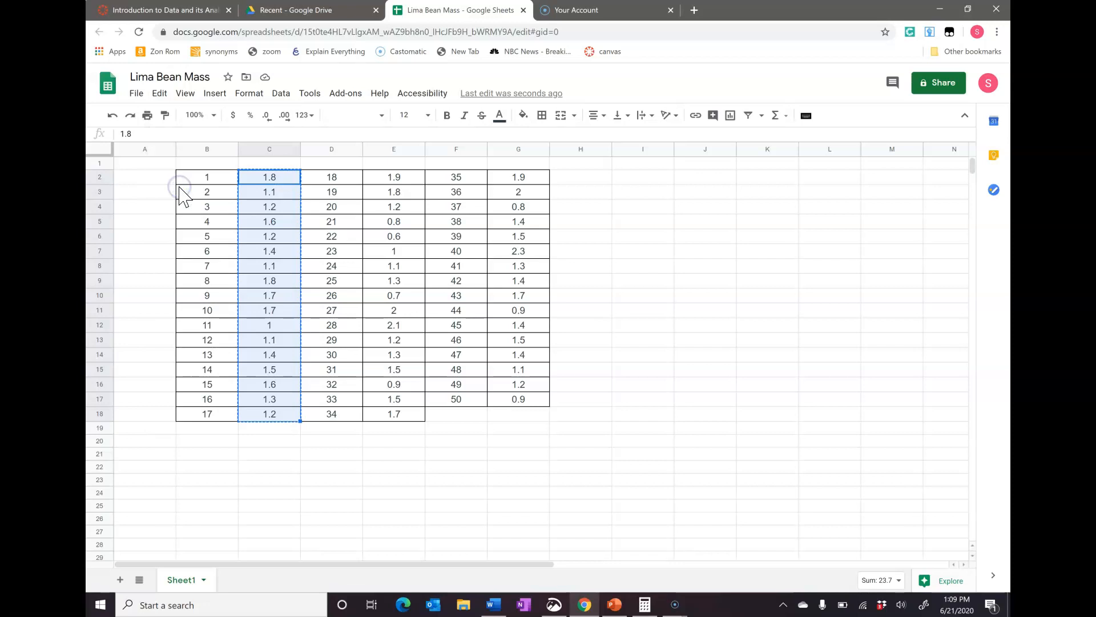
{"action": "left_click", "coordinate": [142, 165]}
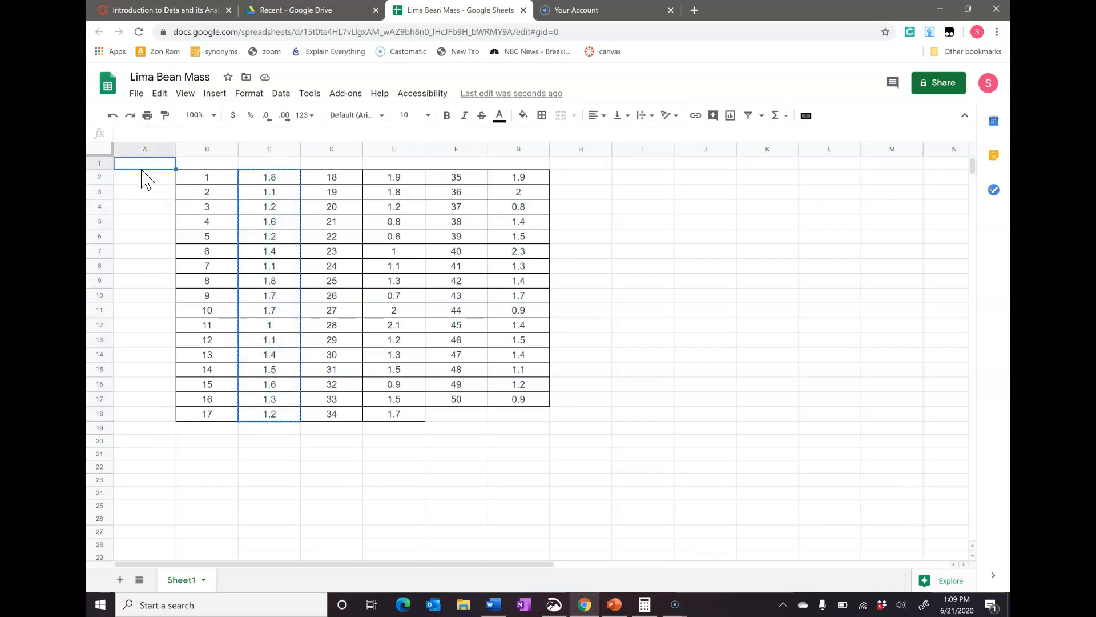
{"action": "key", "text": "ctrl+v"}
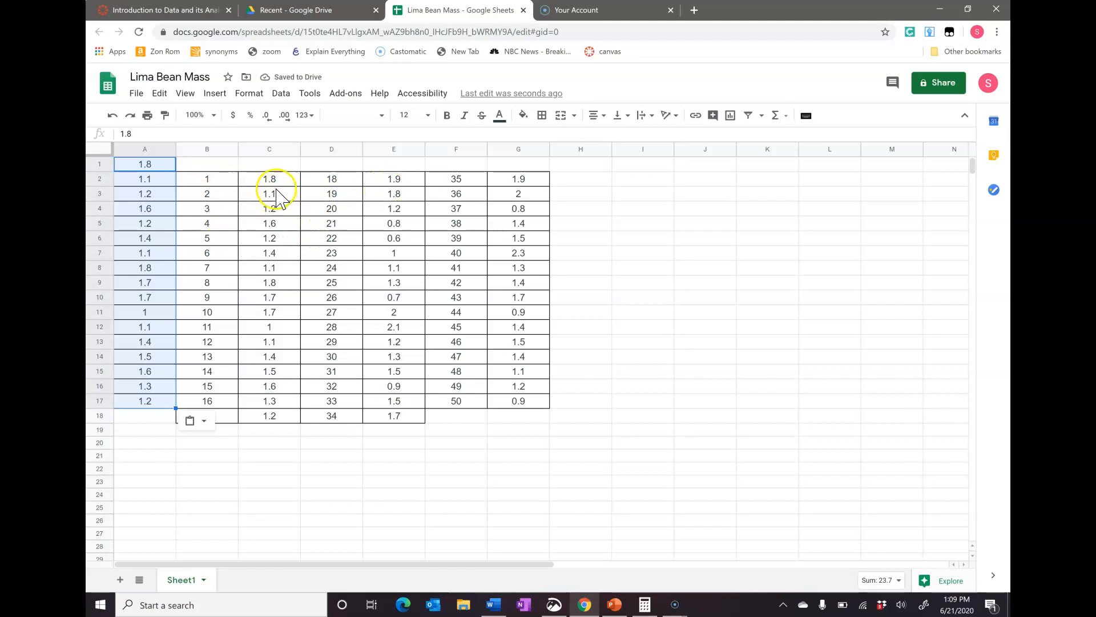
Step: Copy the second set of masses, E2:E18, into column A below the existing values, starting at cell A18
{"action": "left_click", "coordinate": [402, 179]}
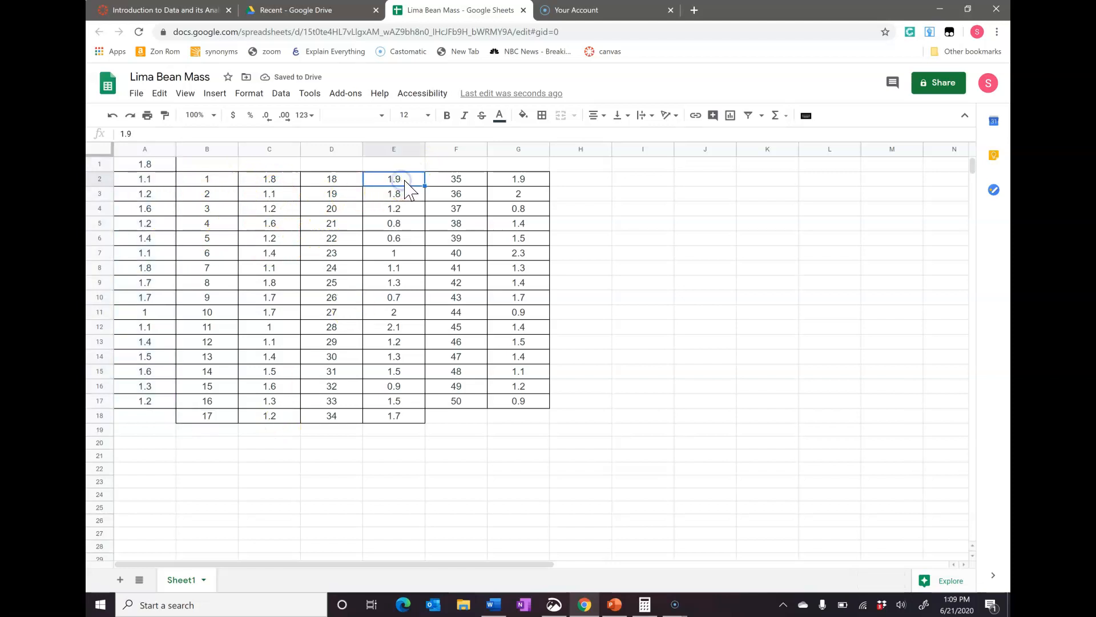
{"action": "left_click_drag", "start_coordinate": [410, 179], "coordinate": [412, 418]}
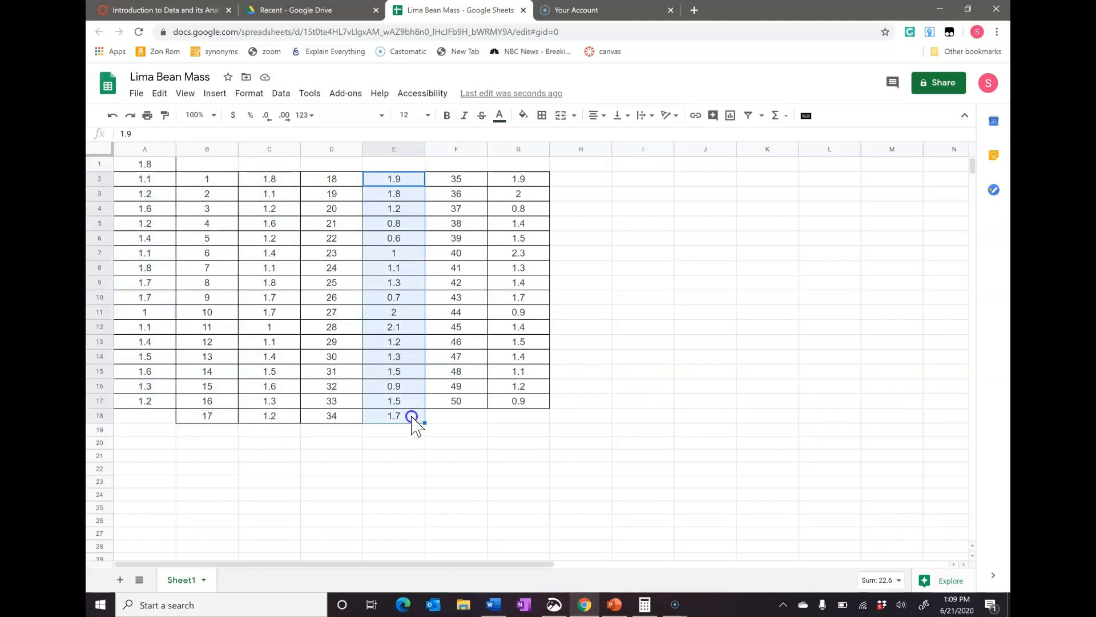
{"action": "left_click", "coordinate": [160, 93]}
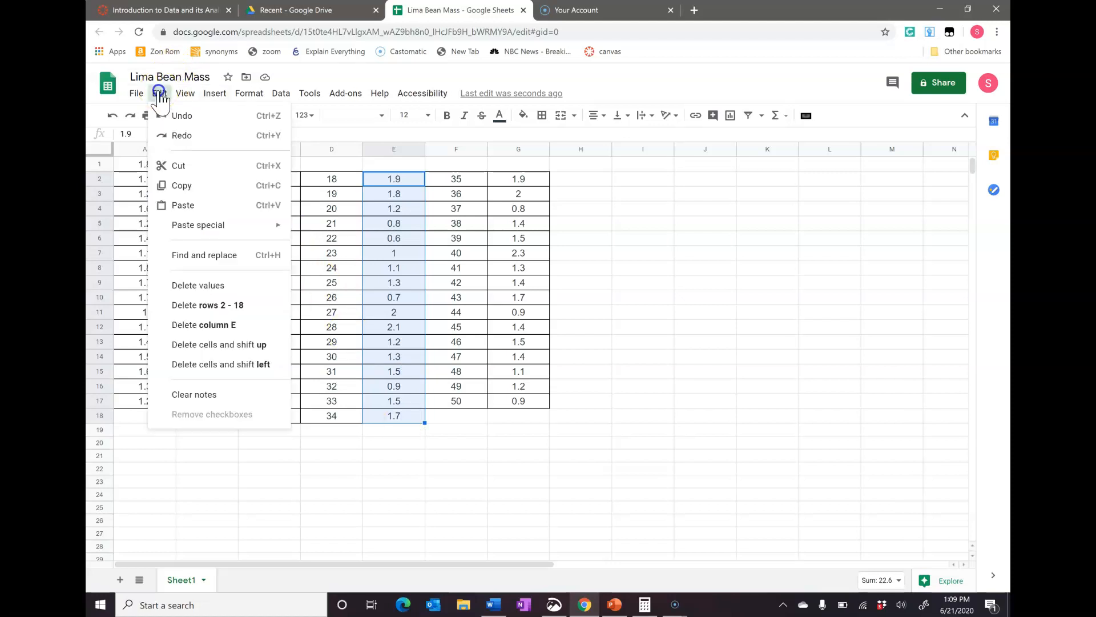
{"action": "left_click", "coordinate": [182, 187]}
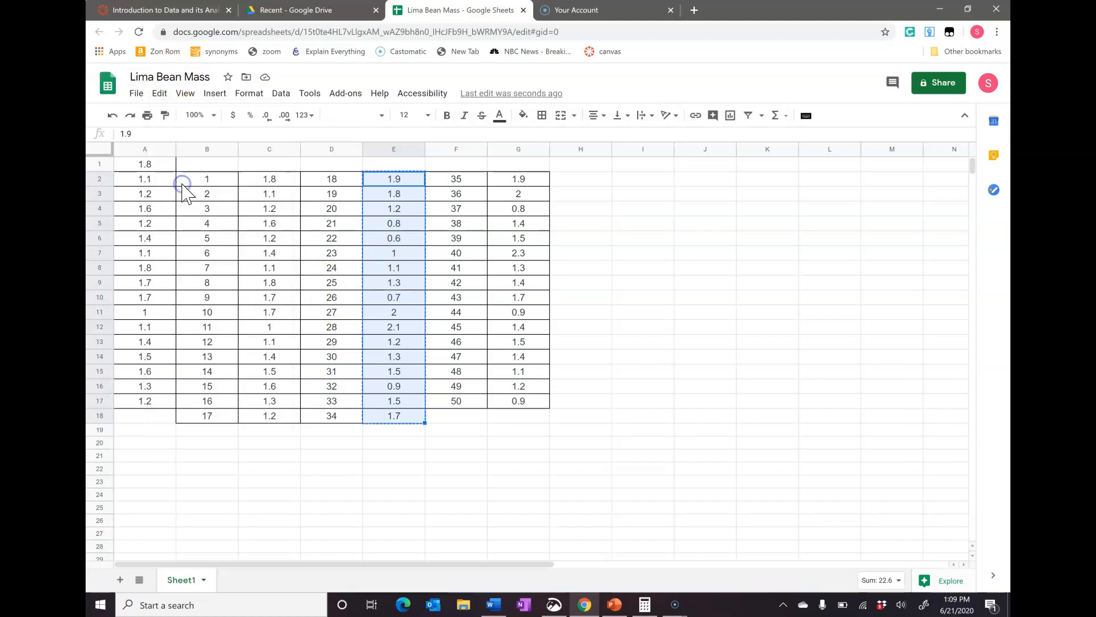
{"action": "left_click", "coordinate": [144, 417]}
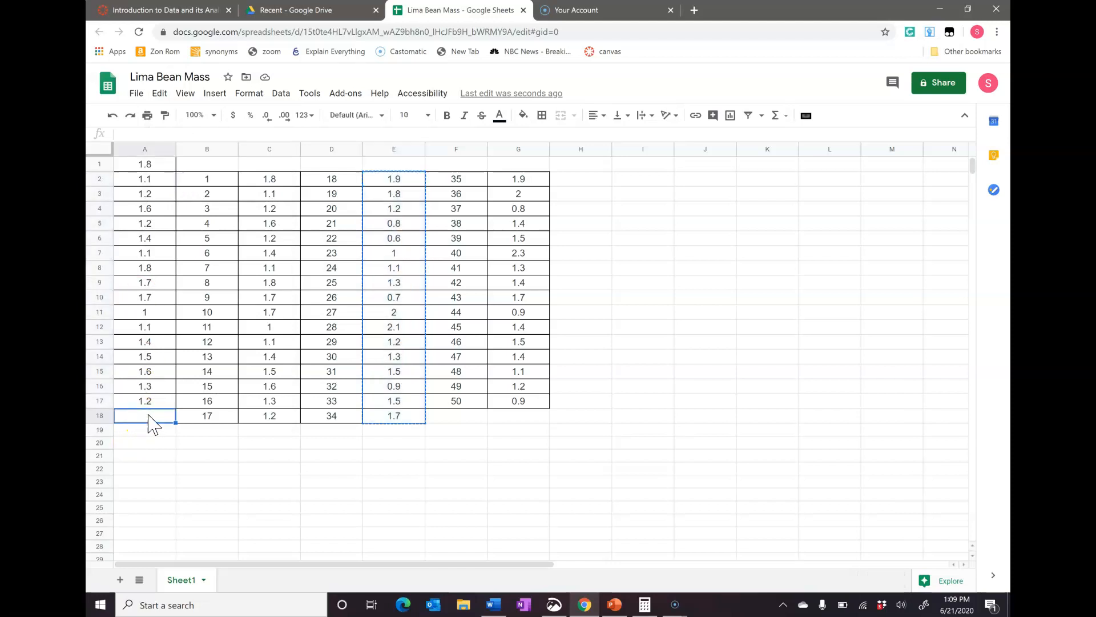
{"action": "key", "text": "ctrl+v"}
{"action": "scroll", "coordinate": [256, 454], "scroll_direction": "down", "scroll_amount": 3}
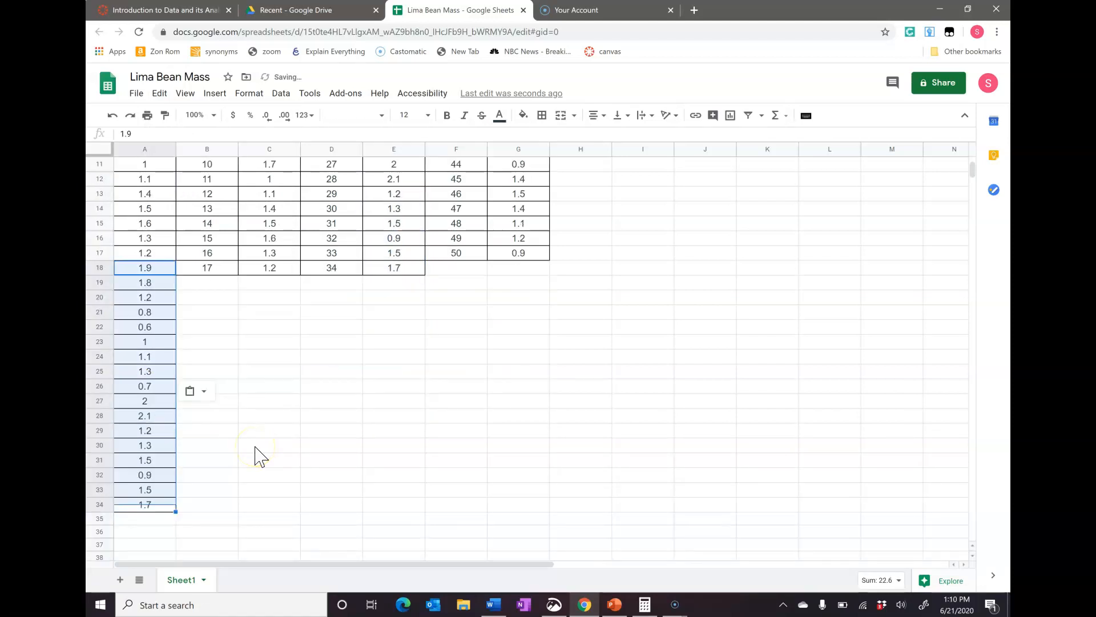
{"action": "left_click", "coordinate": [255, 448]}
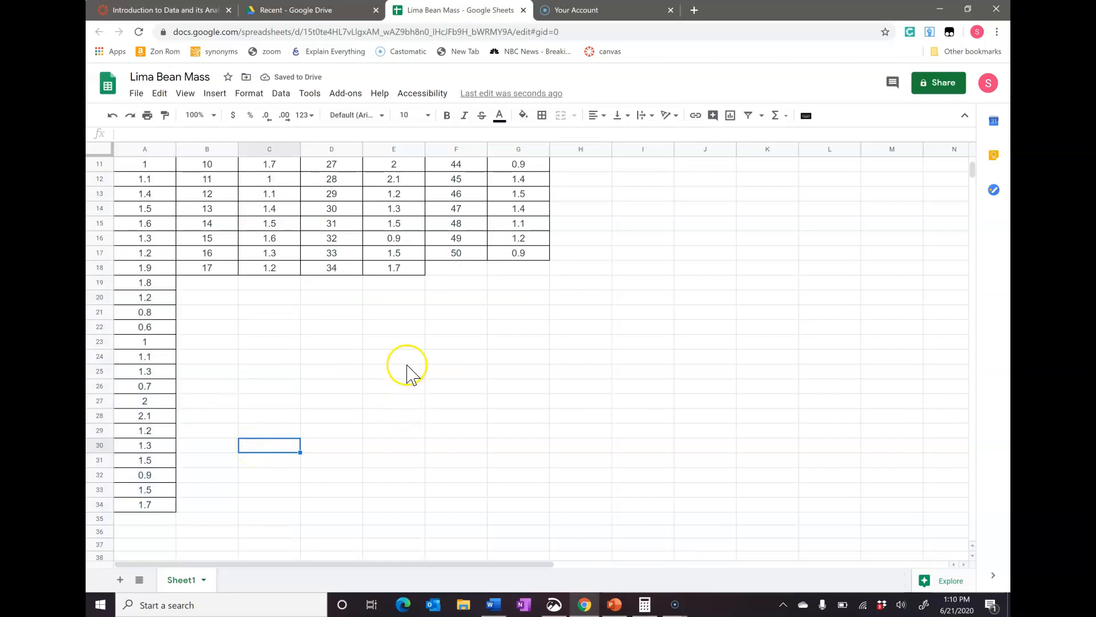
Step: Copy the third set of masses, G2:G17, to the end of the column A list, starting at cell A35
{"action": "scroll", "coordinate": [410, 371], "scroll_direction": "up", "scroll_amount": 4}
{"action": "left_click_drag", "start_coordinate": [521, 181], "coordinate": [530, 400]}
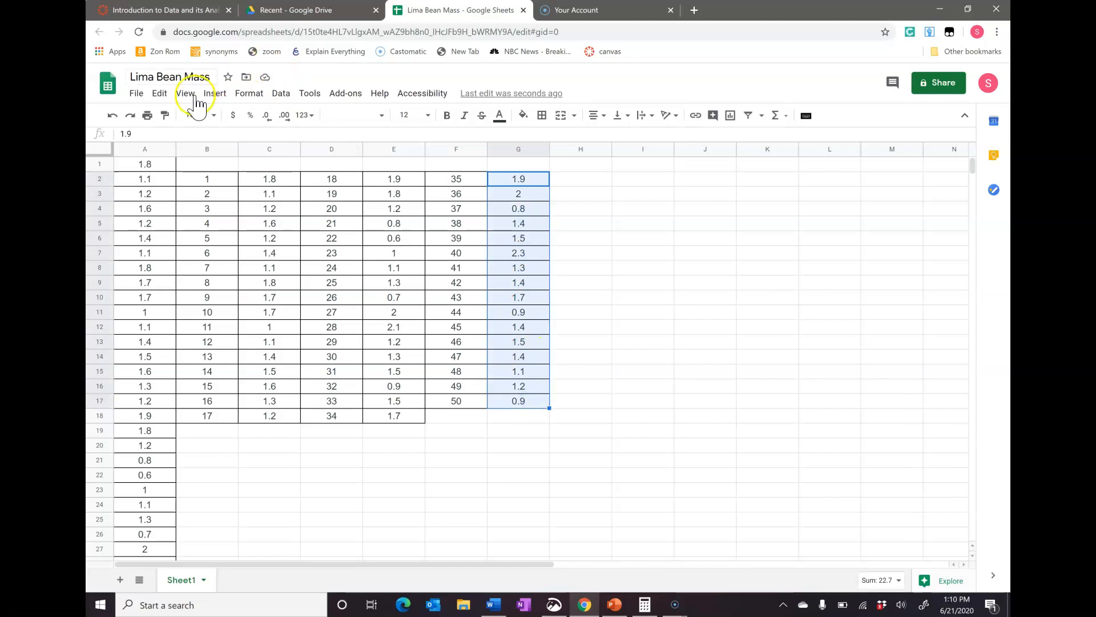
{"action": "left_click", "coordinate": [160, 93]}
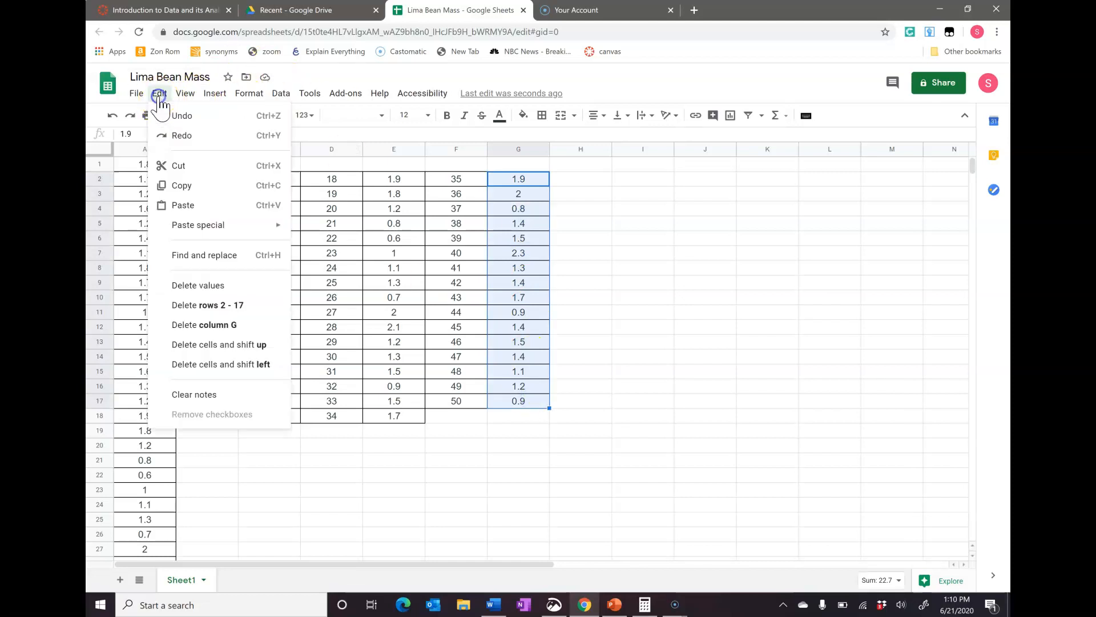
{"action": "left_click", "coordinate": [182, 186]}
{"action": "scroll", "coordinate": [216, 439], "scroll_direction": "down", "scroll_amount": 5}
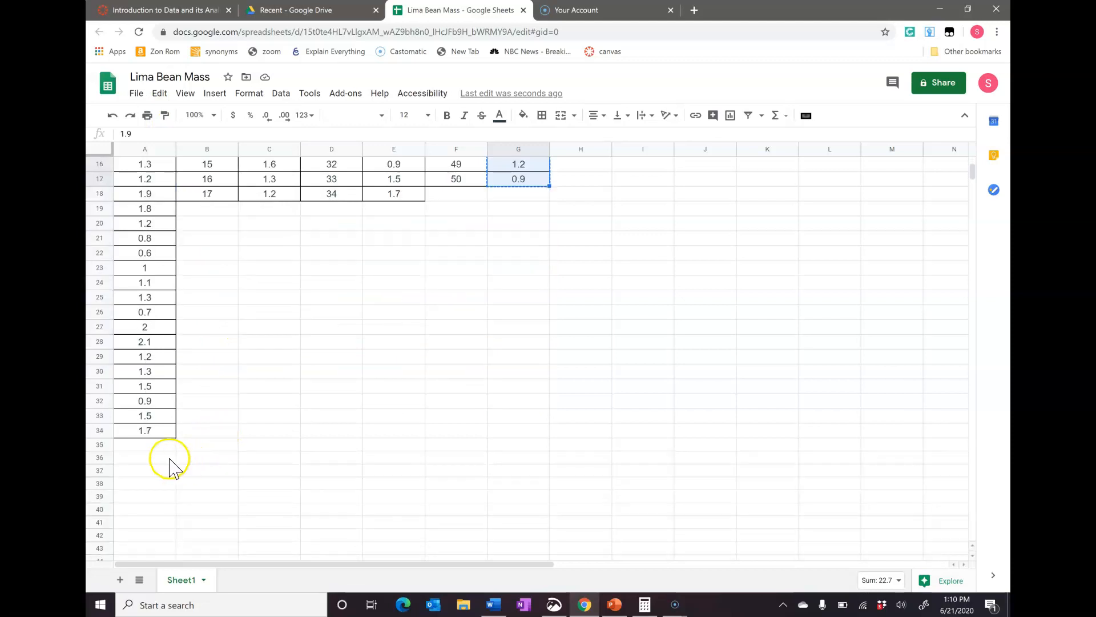
{"action": "left_click", "coordinate": [135, 444]}
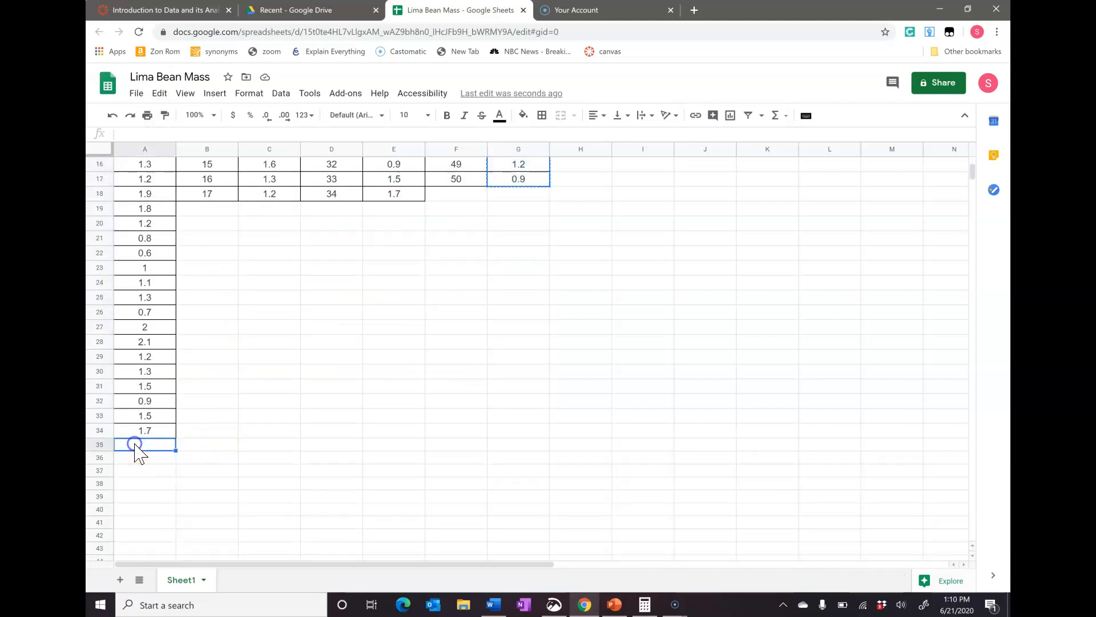
{"action": "left_click", "coordinate": [160, 95]}
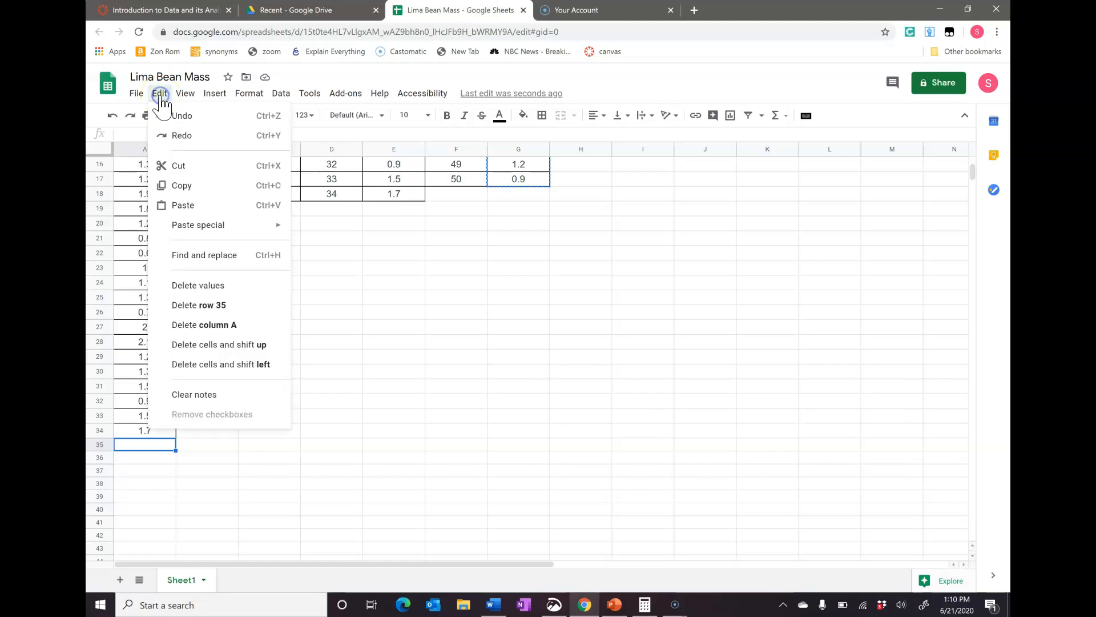
{"action": "left_click", "coordinate": [176, 204]}
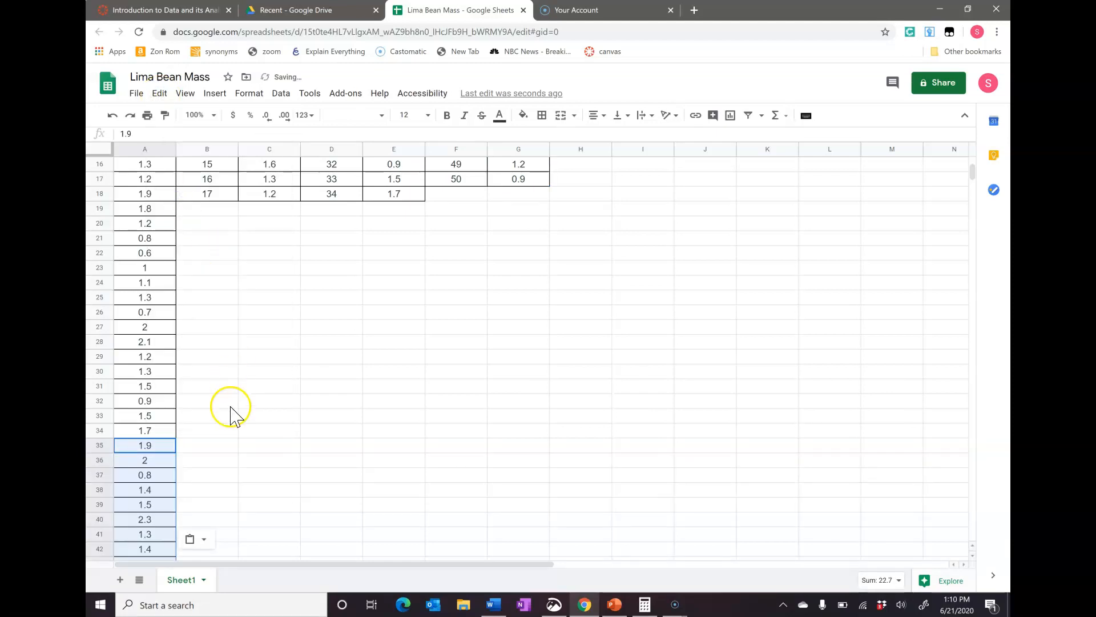
{"action": "scroll", "coordinate": [232, 416], "scroll_direction": "down", "scroll_amount": 5}
{"action": "left_click", "coordinate": [216, 386]}
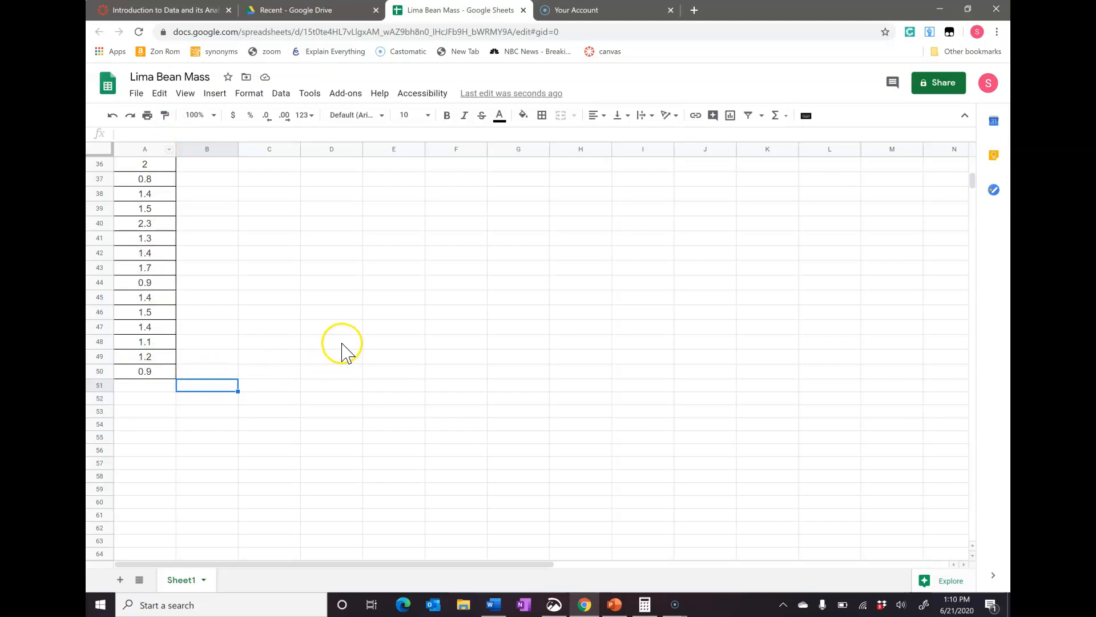
{"action": "scroll", "coordinate": [343, 350], "scroll_direction": "up", "scroll_amount": 2}
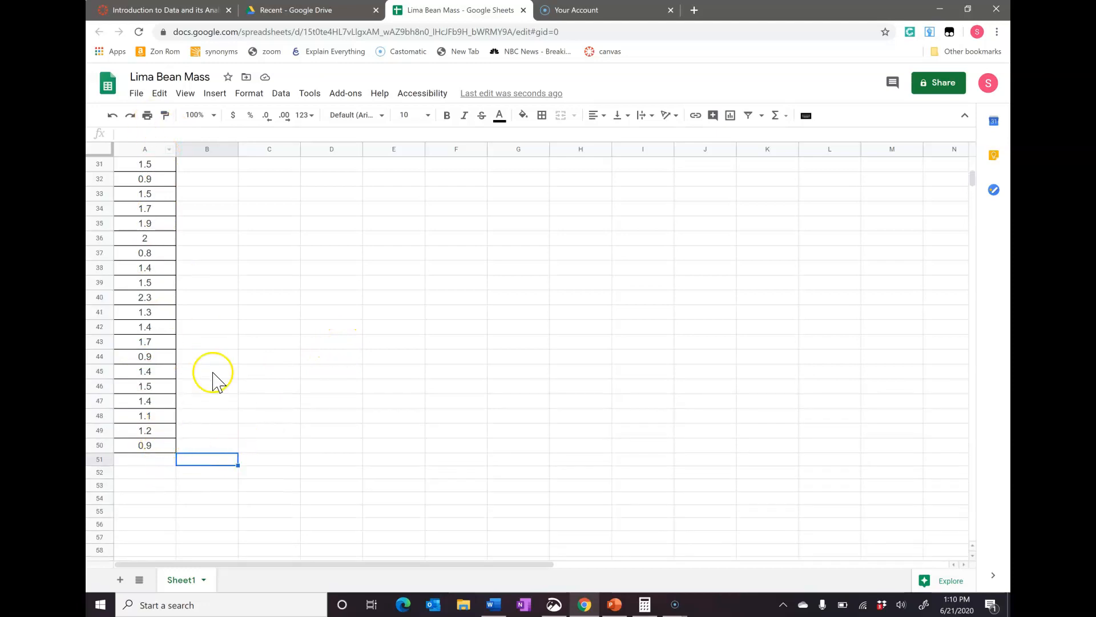
Step: Check the full list of masses in column A against the bean table on the course page, then return to the spreadsheet
{"action": "scroll", "coordinate": [227, 314], "scroll_direction": "up", "scroll_amount": 7}
{"action": "scroll", "coordinate": [227, 315], "scroll_direction": "up", "scroll_amount": 3}
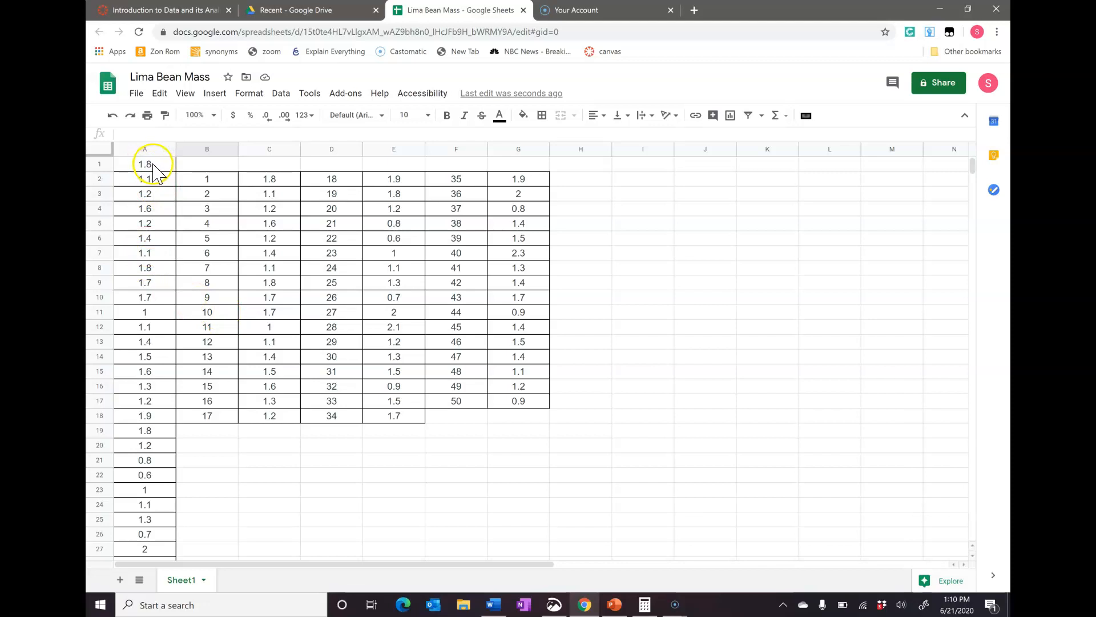
{"action": "scroll", "coordinate": [225, 409], "scroll_direction": "down", "scroll_amount": 10}
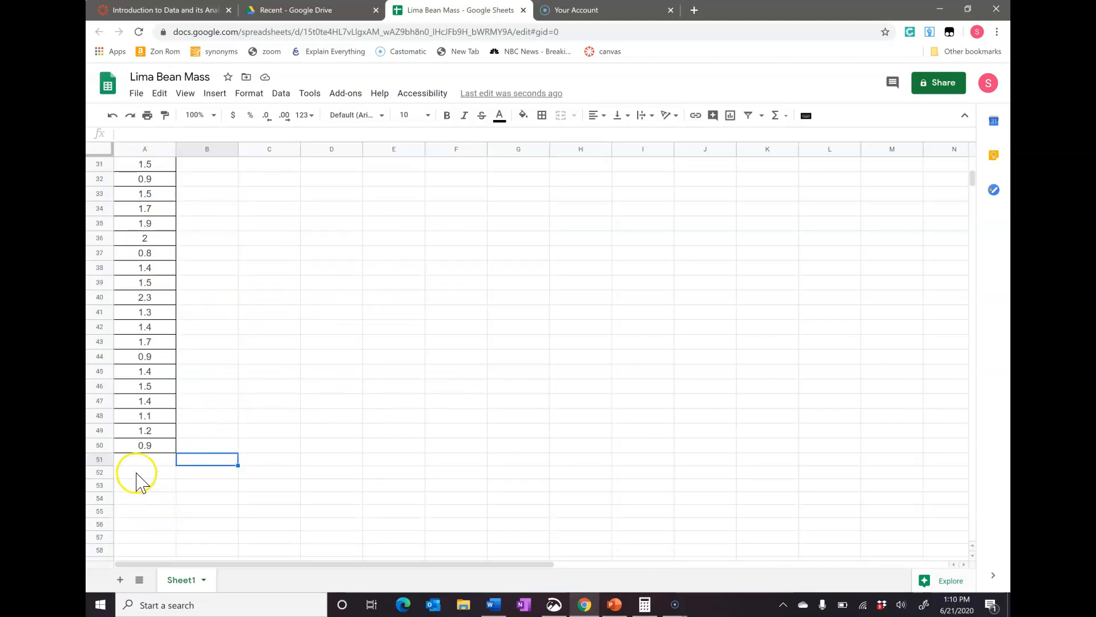
{"action": "left_click", "coordinate": [178, 13]}
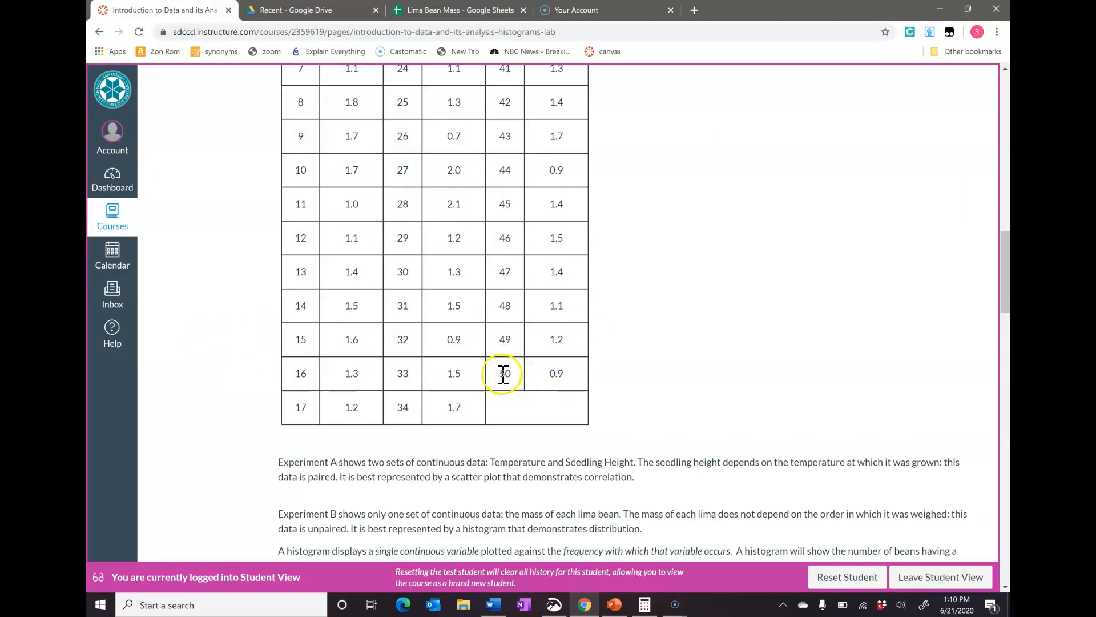
{"action": "scroll", "coordinate": [419, 358], "scroll_direction": "up", "scroll_amount": 2}
{"action": "scroll", "coordinate": [400, 331], "scroll_direction": "up", "scroll_amount": 3}
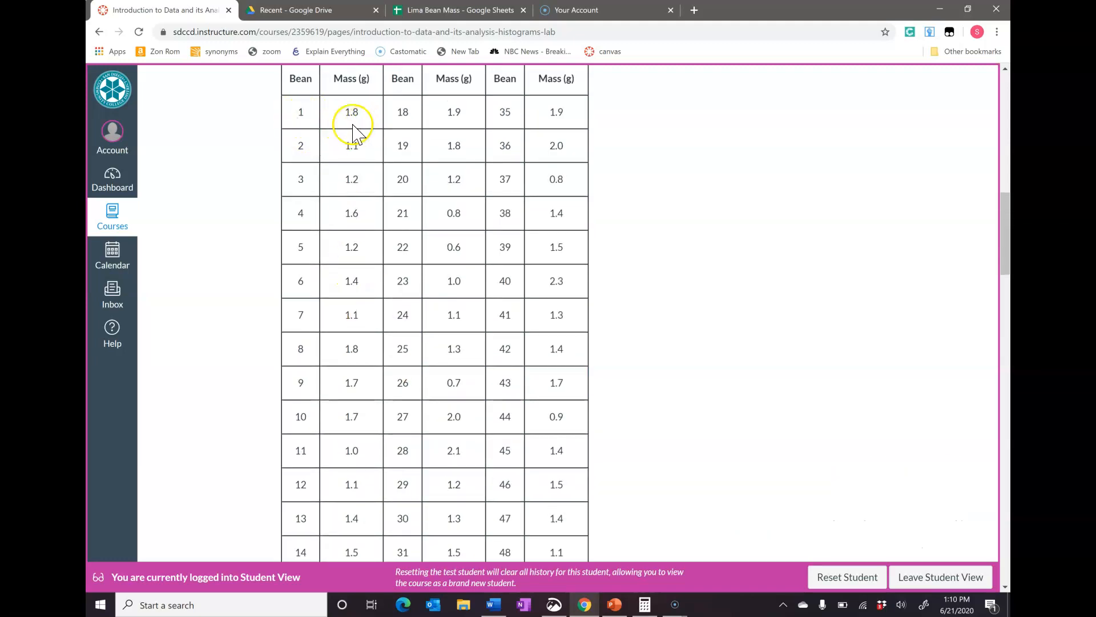
{"action": "left_click", "coordinate": [454, 11]}
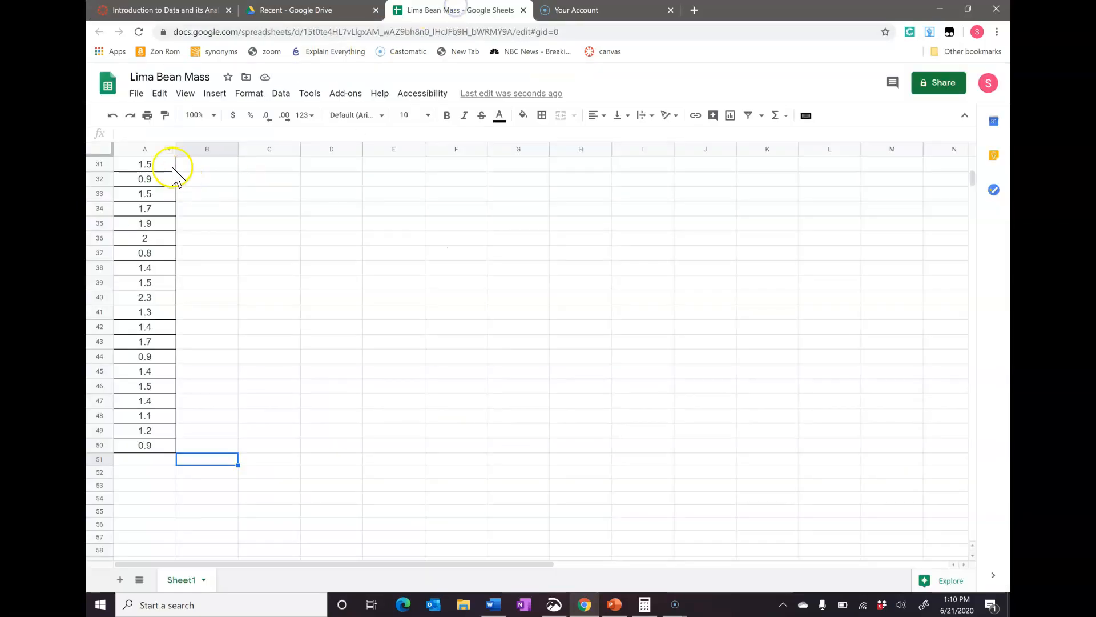
Step: Delete the contents of the original bean table in B2:G18, keeping the masses in column A
{"action": "scroll", "coordinate": [220, 369], "scroll_direction": "up", "scroll_amount": 10}
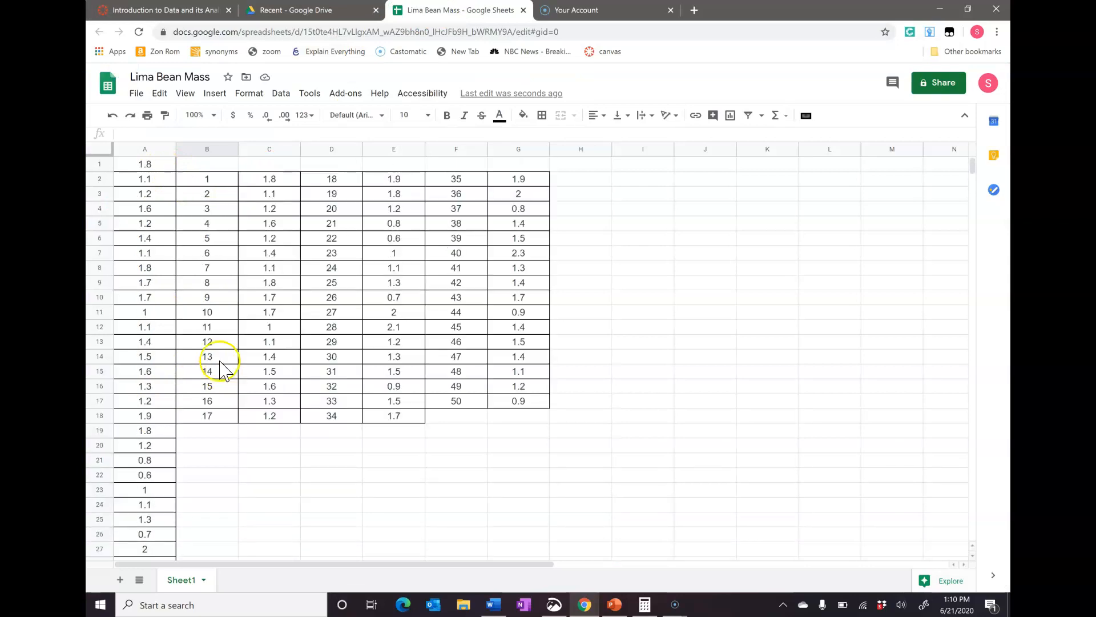
{"action": "left_click_drag", "start_coordinate": [225, 179], "coordinate": [521, 424]}
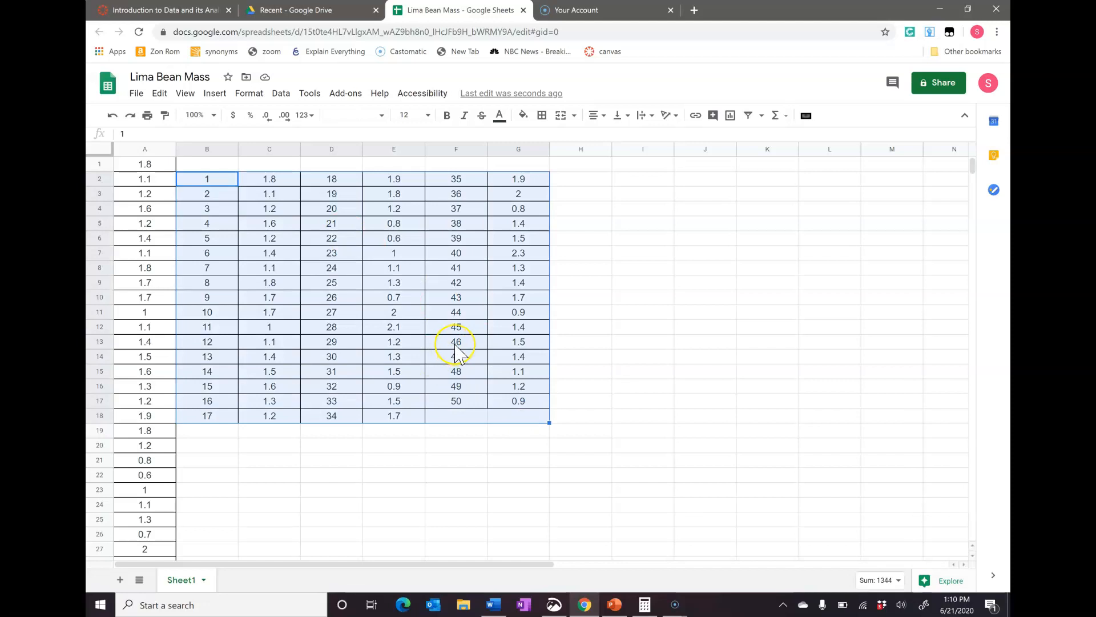
{"action": "key", "text": "Delete"}
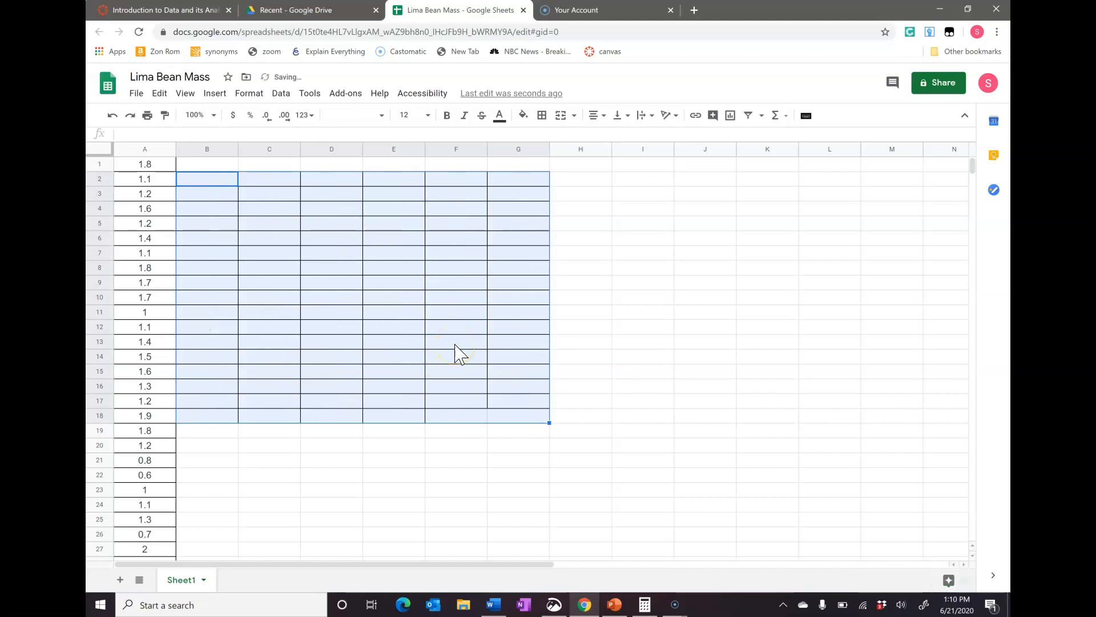
{"action": "left_click", "coordinate": [575, 407]}
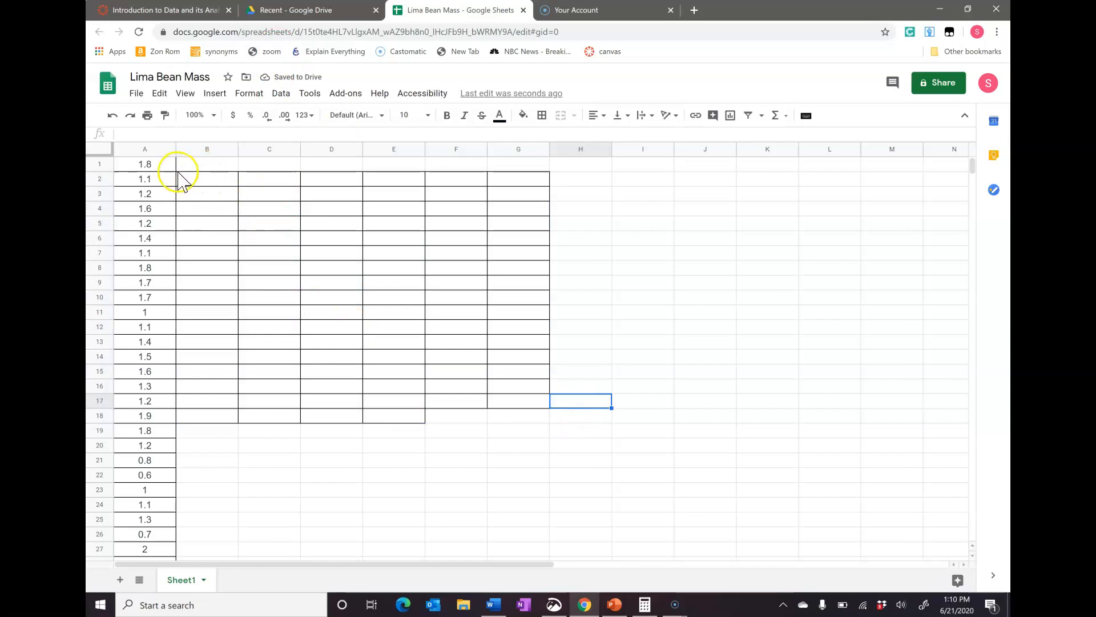
Step: Clear the formatting of the emptied table range B2:G18
{"action": "left_click", "coordinate": [196, 187]}
{"action": "left_click_drag", "start_coordinate": [196, 187], "coordinate": [527, 421]}
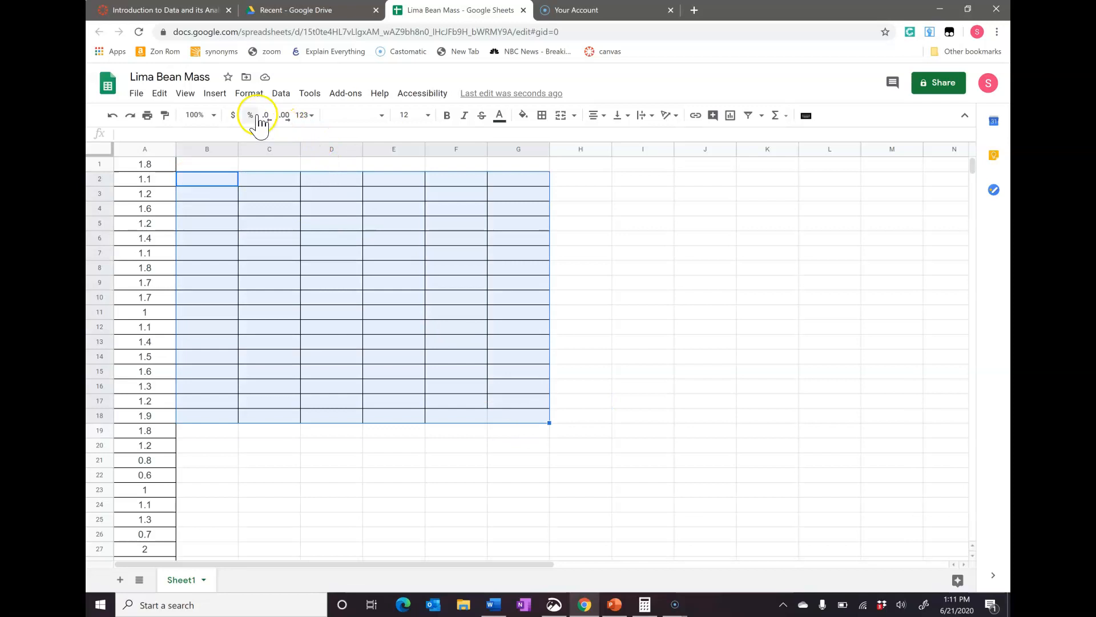
{"action": "left_click", "coordinate": [257, 97]}
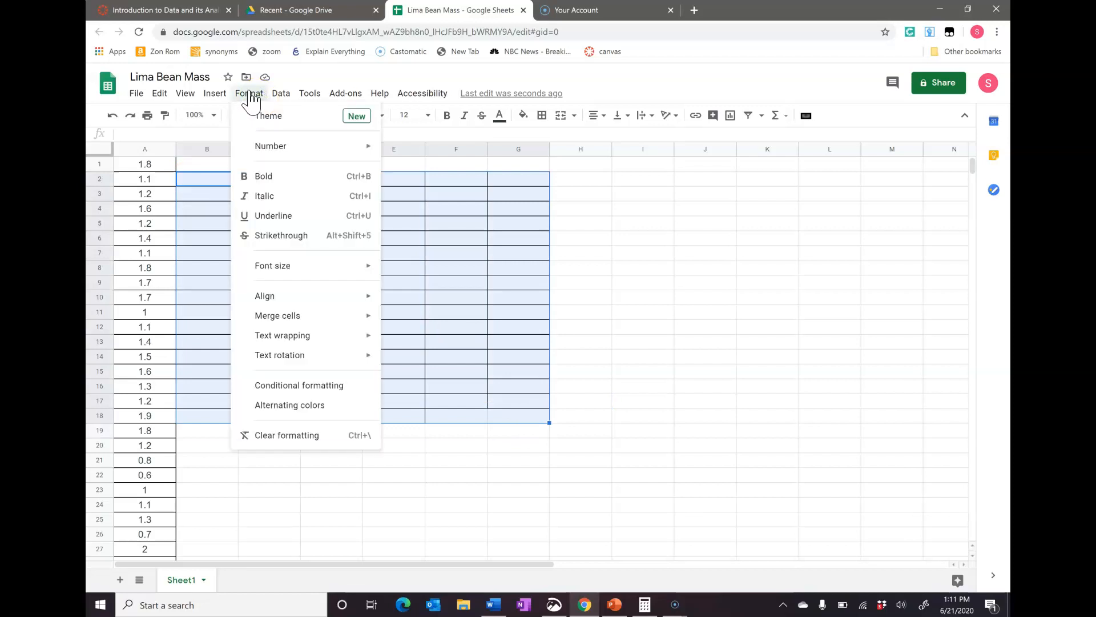
{"action": "left_click", "coordinate": [293, 436]}
{"action": "left_click", "coordinate": [359, 451]}
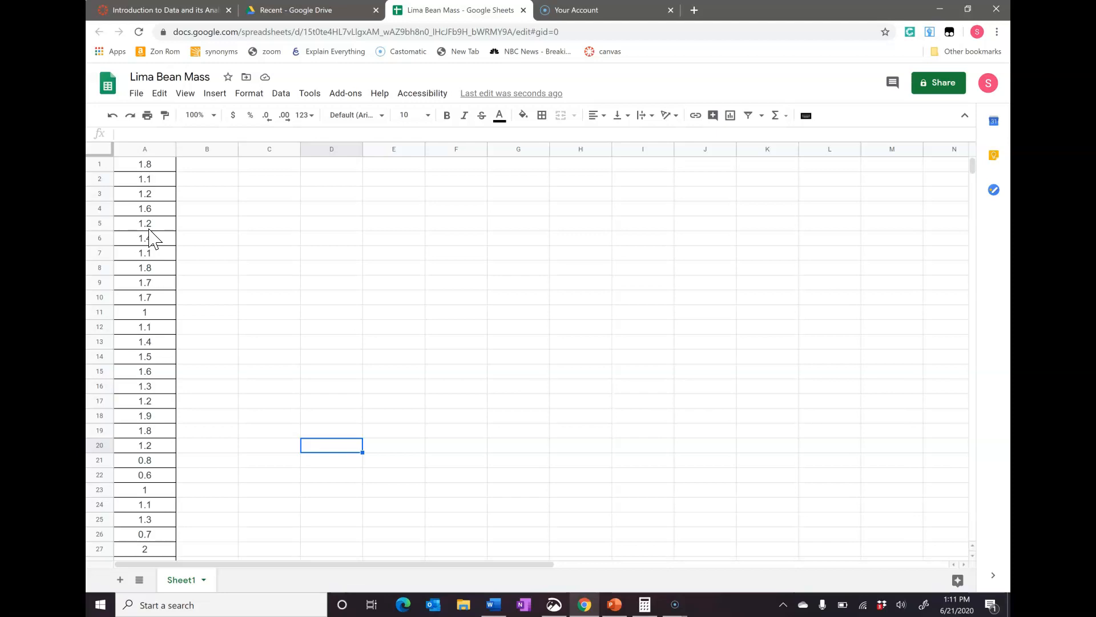
Step: Paste the interval table image captured in Snip & Sketch into the sheet, then shrink and place it over columns H to K from row 2
{"action": "left_click", "coordinate": [555, 607]}
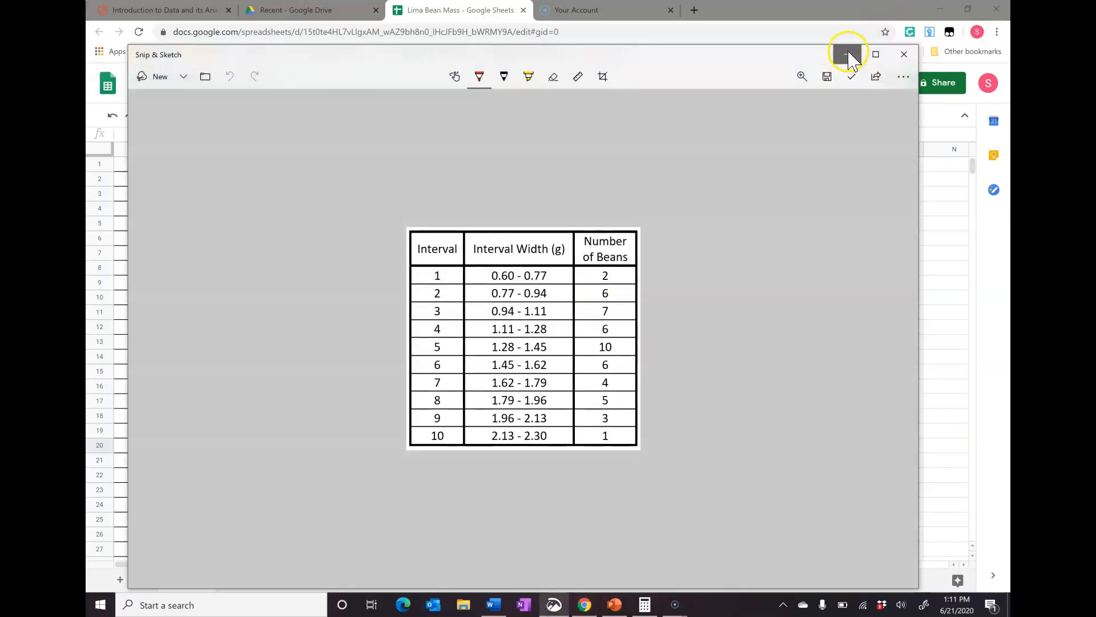
{"action": "left_click", "coordinate": [848, 54]}
{"action": "left_click", "coordinate": [683, 318]}
{"action": "right_click", "coordinate": [684, 321]}
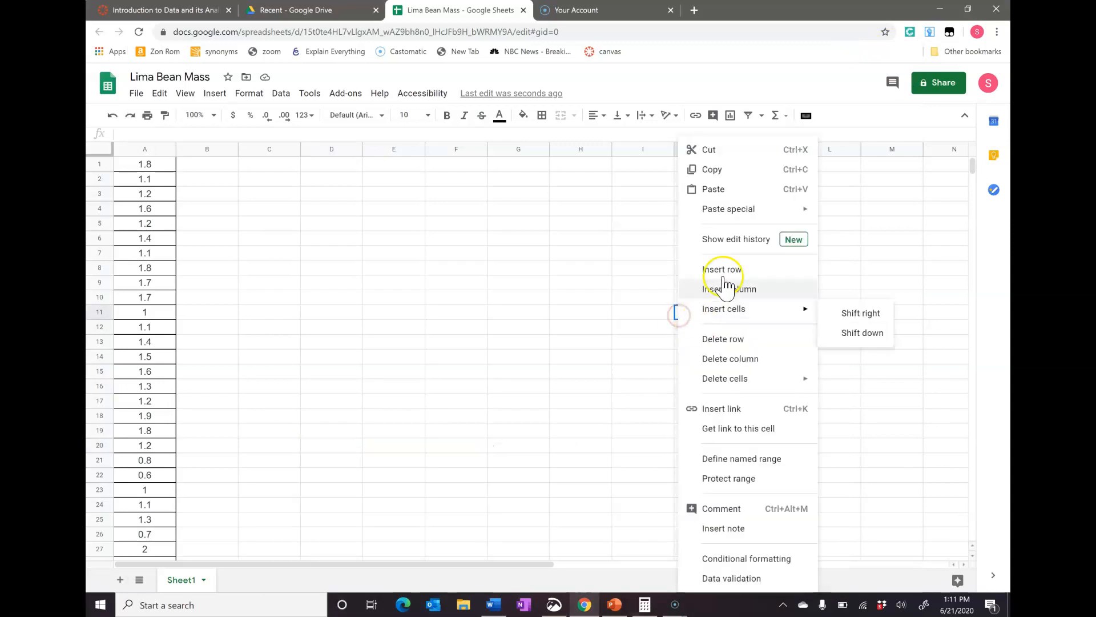
{"action": "left_click", "coordinate": [723, 189]}
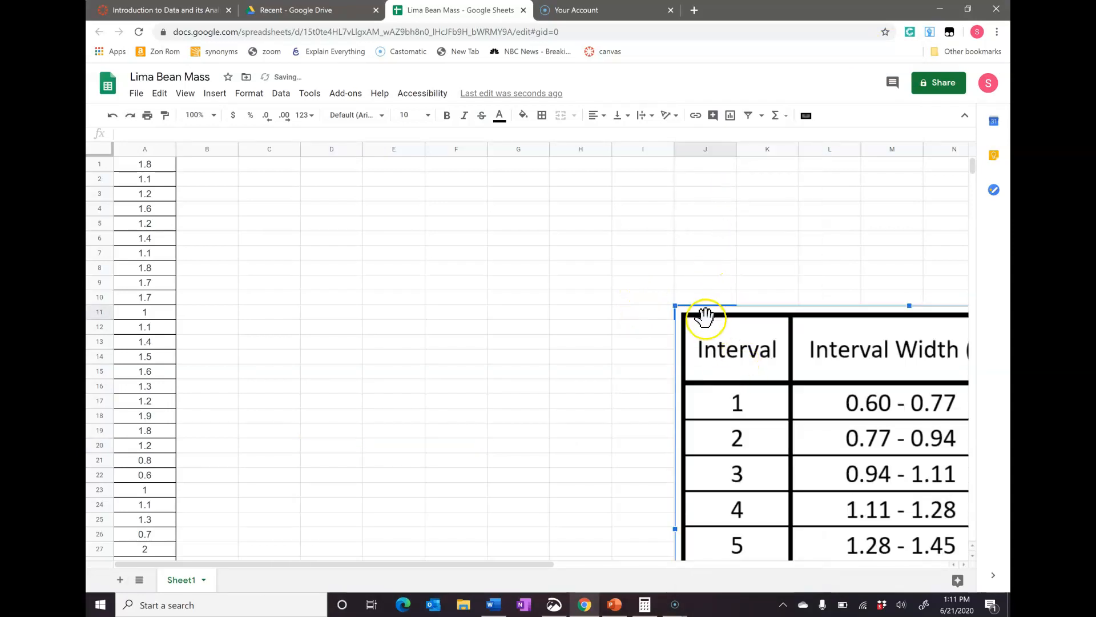
{"action": "left_click_drag", "start_coordinate": [683, 313], "coordinate": [590, 200]}
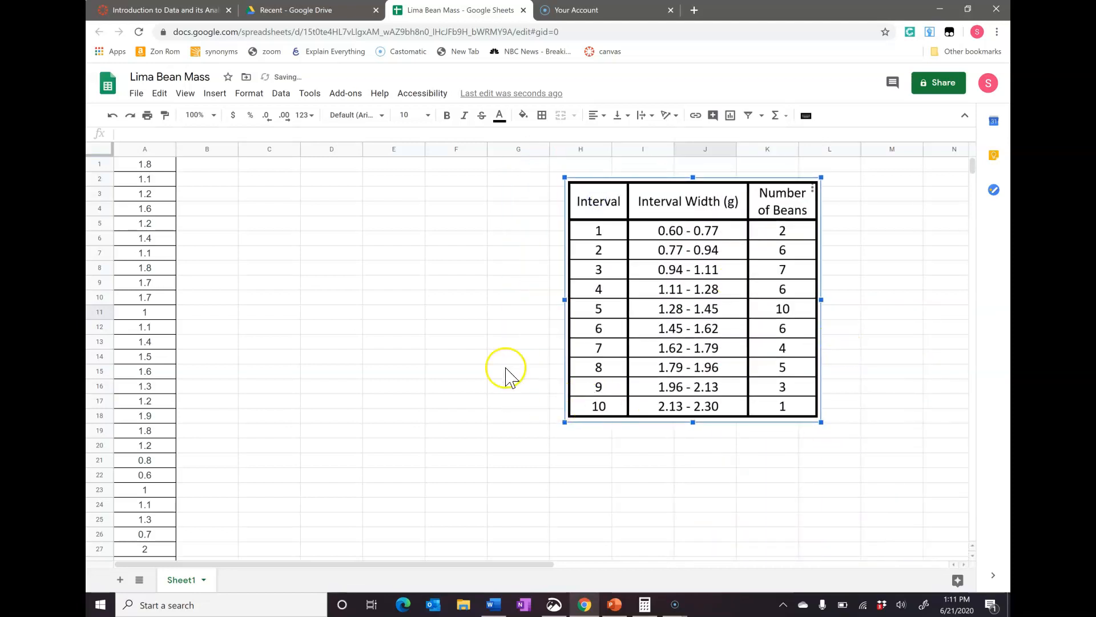
{"action": "left_click", "coordinate": [481, 315]}
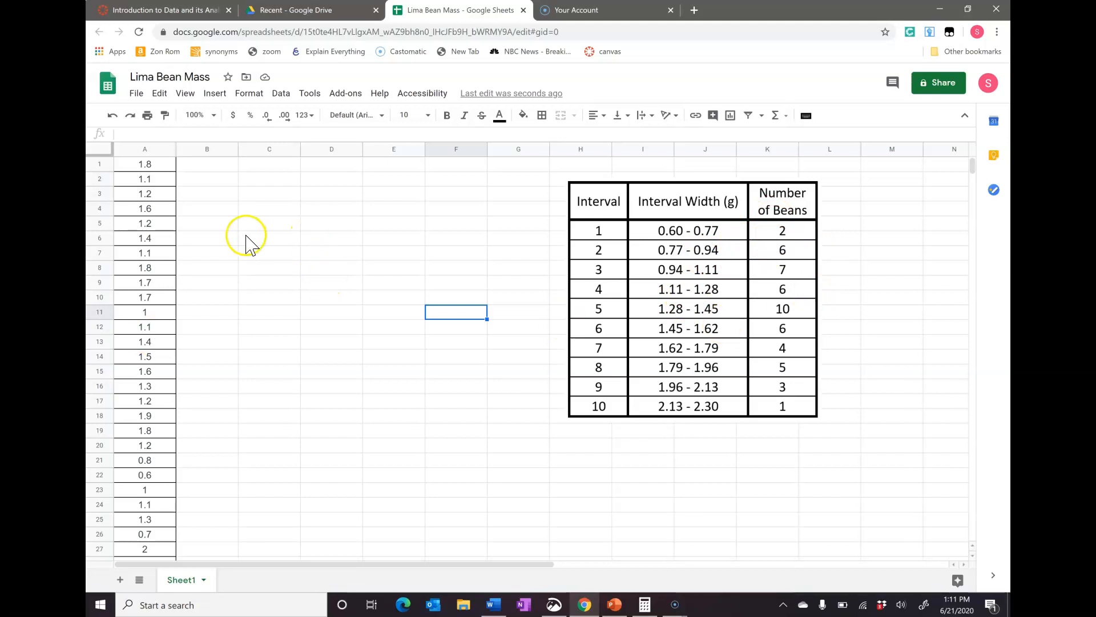
Step: Sort the range A1:A50 by column A in A → Z order, without a header row
{"action": "left_click", "coordinate": [156, 166]}
{"action": "scroll", "coordinate": [156, 167], "scroll_direction": "down", "scroll_amount": 3}
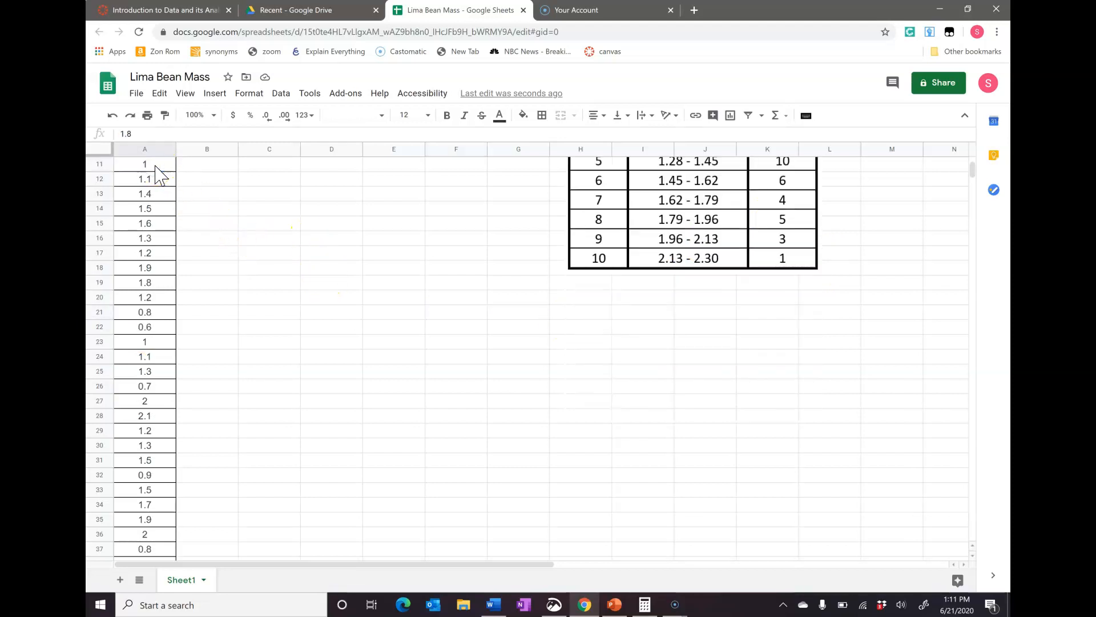
{"action": "scroll", "coordinate": [151, 320], "scroll_direction": "down", "scroll_amount": 6}
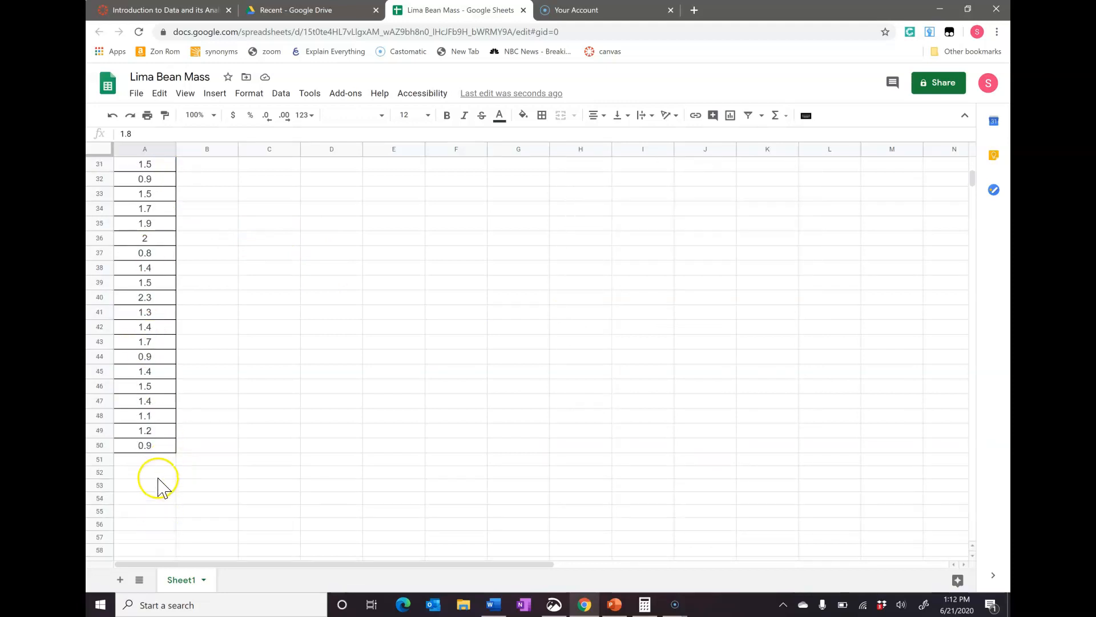
{"action": "left_click", "coordinate": [165, 445], "text": "shift"}
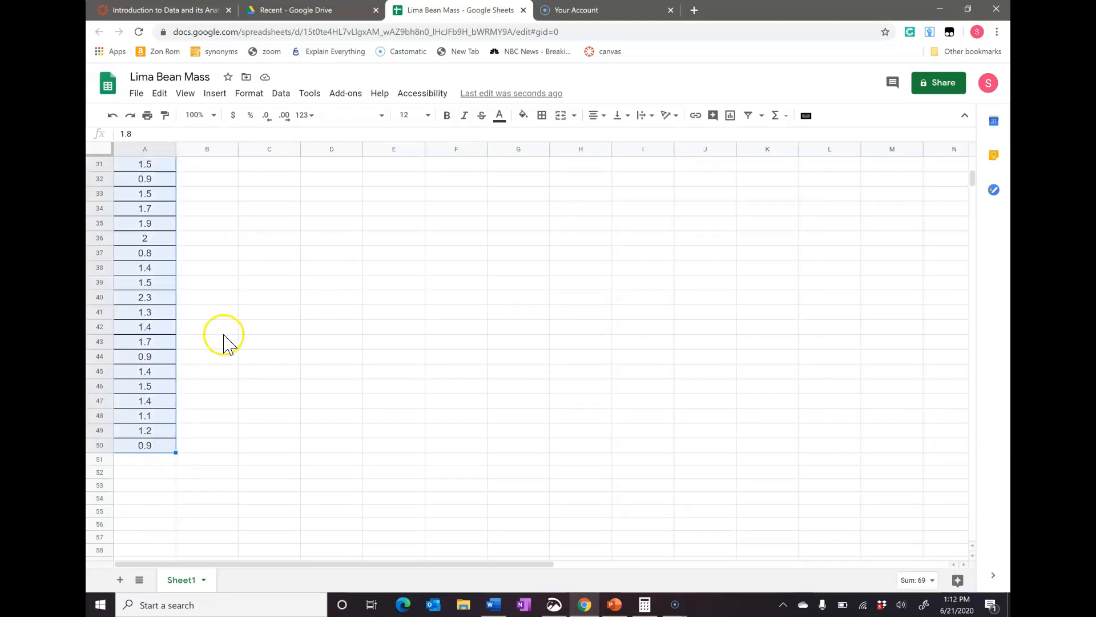
{"action": "scroll", "coordinate": [226, 342], "scroll_direction": "up", "scroll_amount": 10}
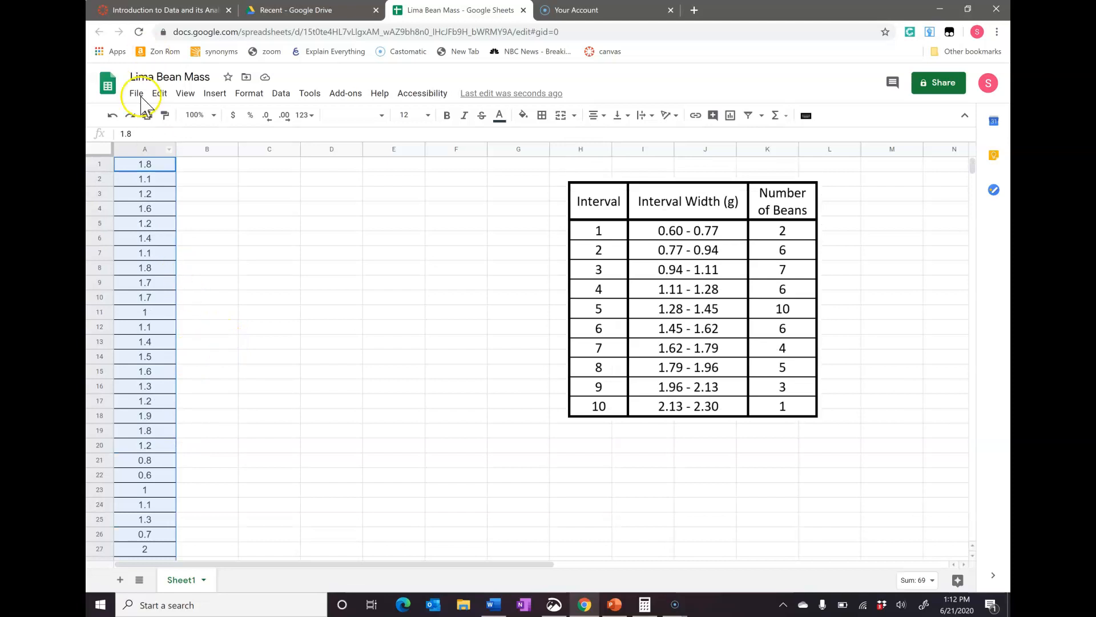
{"action": "left_click", "coordinate": [282, 95]}
{"action": "left_click", "coordinate": [311, 222]}
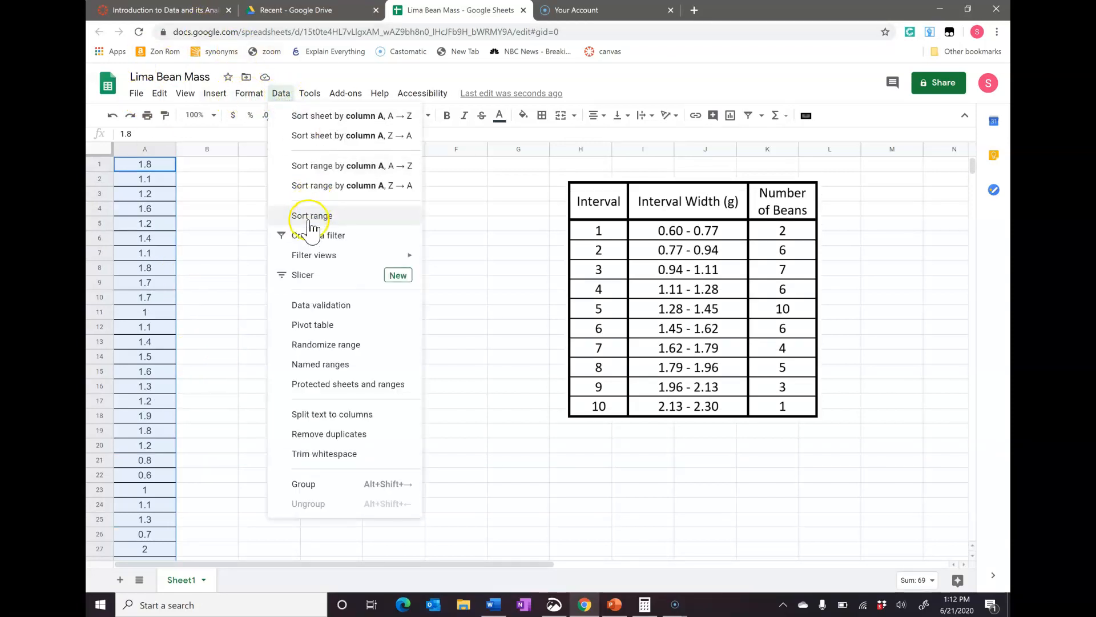
{"action": "left_click", "coordinate": [306, 219]}
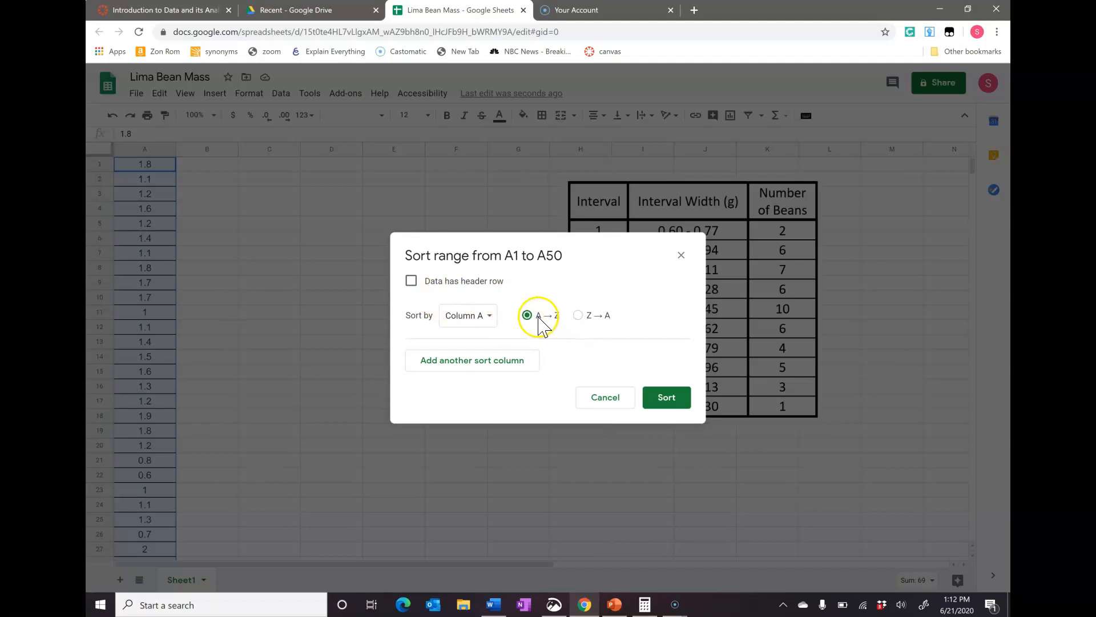
{"action": "left_click", "coordinate": [670, 398]}
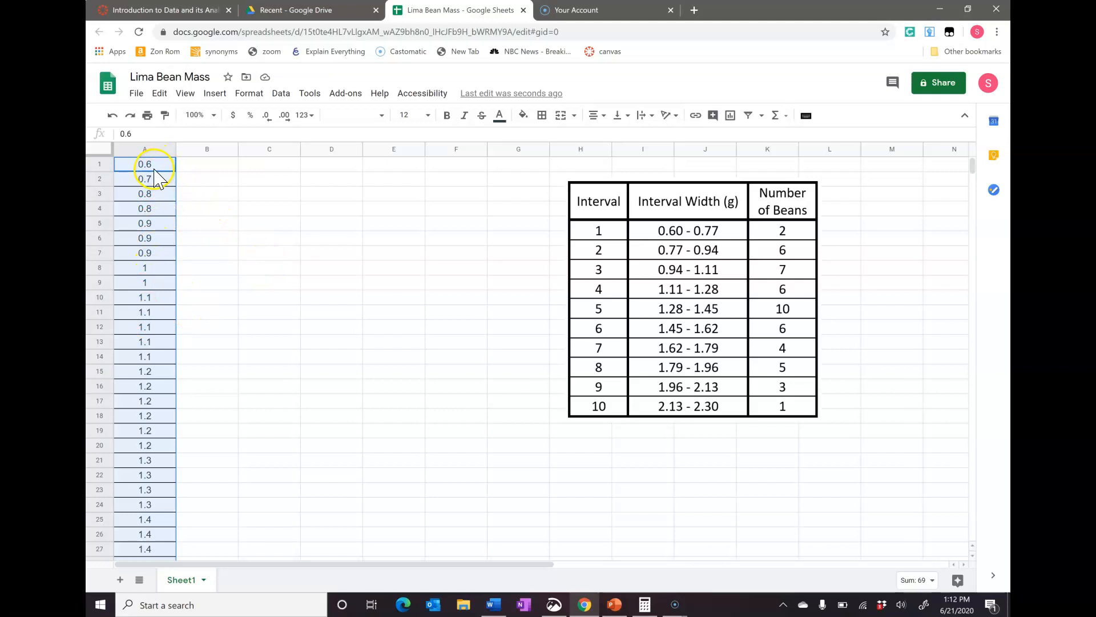
Step: Review the smallest and largest sorted masses and enter "Range = 0.6-2.3 grams = 1.7 grams" in cell C1
{"action": "scroll", "coordinate": [209, 279], "scroll_direction": "down", "scroll_amount": 4}
{"action": "scroll", "coordinate": [211, 288], "scroll_direction": "down", "scroll_amount": 3}
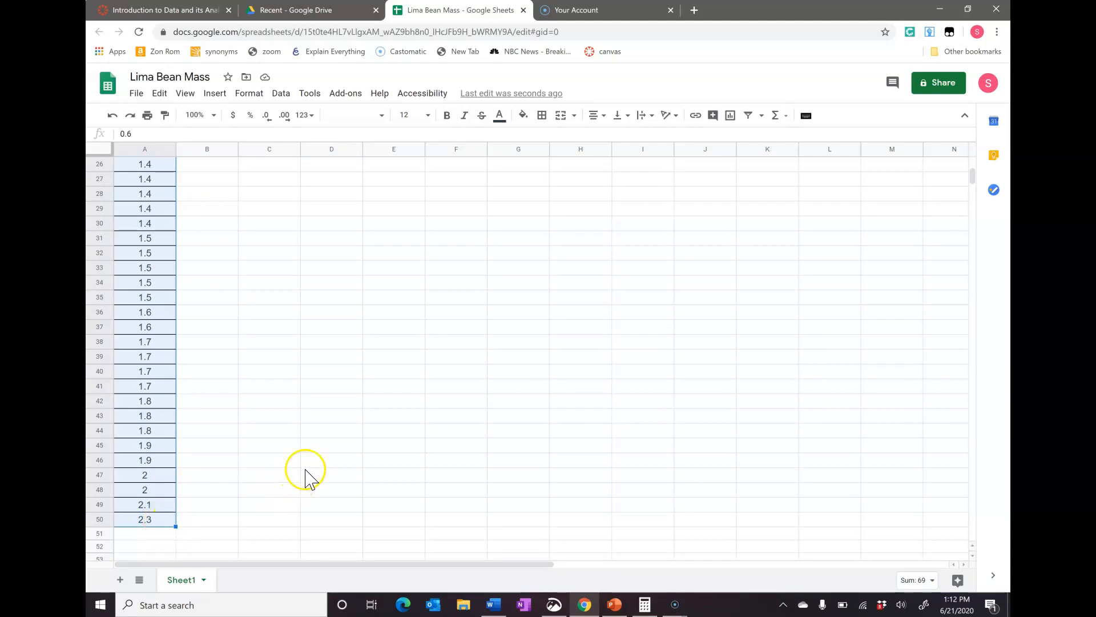
{"action": "scroll", "coordinate": [297, 448], "scroll_direction": "up", "scroll_amount": 8}
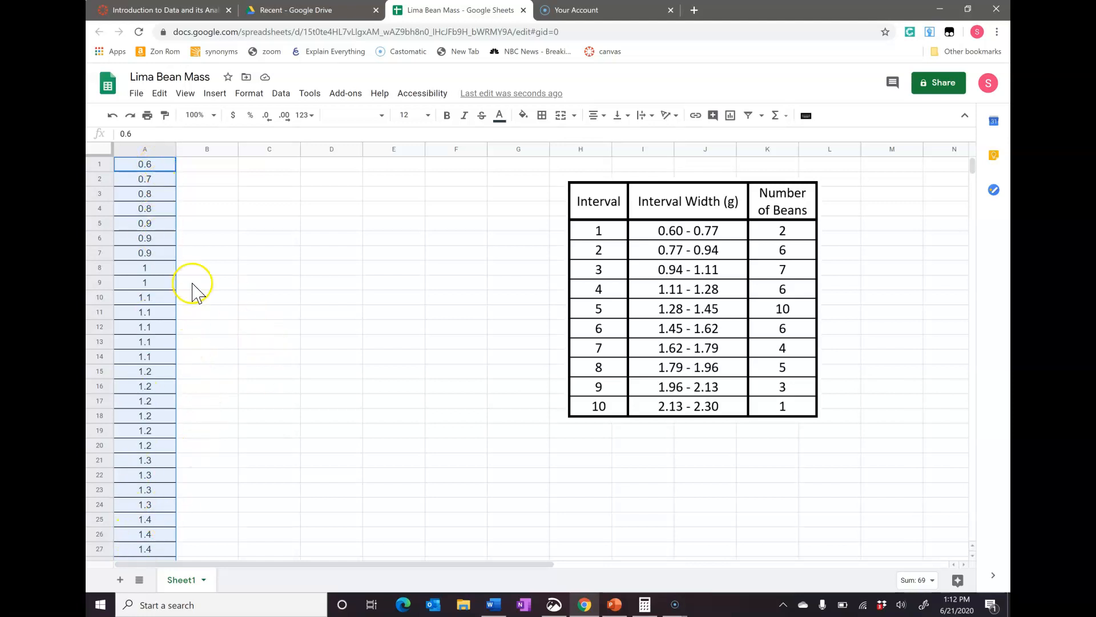
{"action": "left_click", "coordinate": [259, 167]}
{"action": "type", "text": "Ran"}
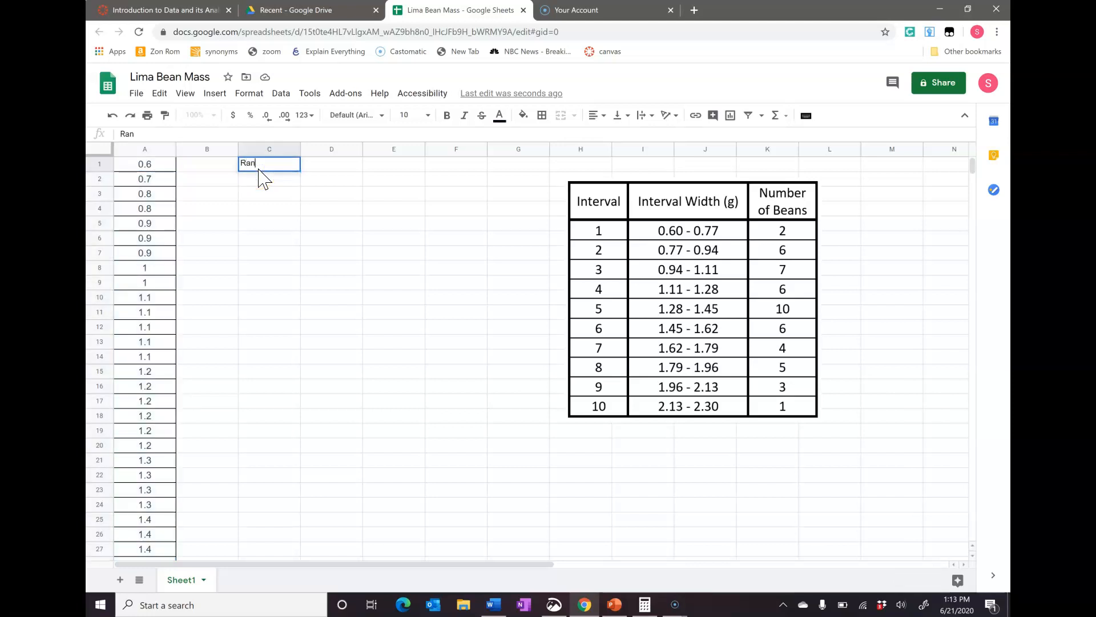
{"action": "type", "text": "ge +"}
{"action": "key", "text": "BackSpace"}
{"action": "type", "text": "="}
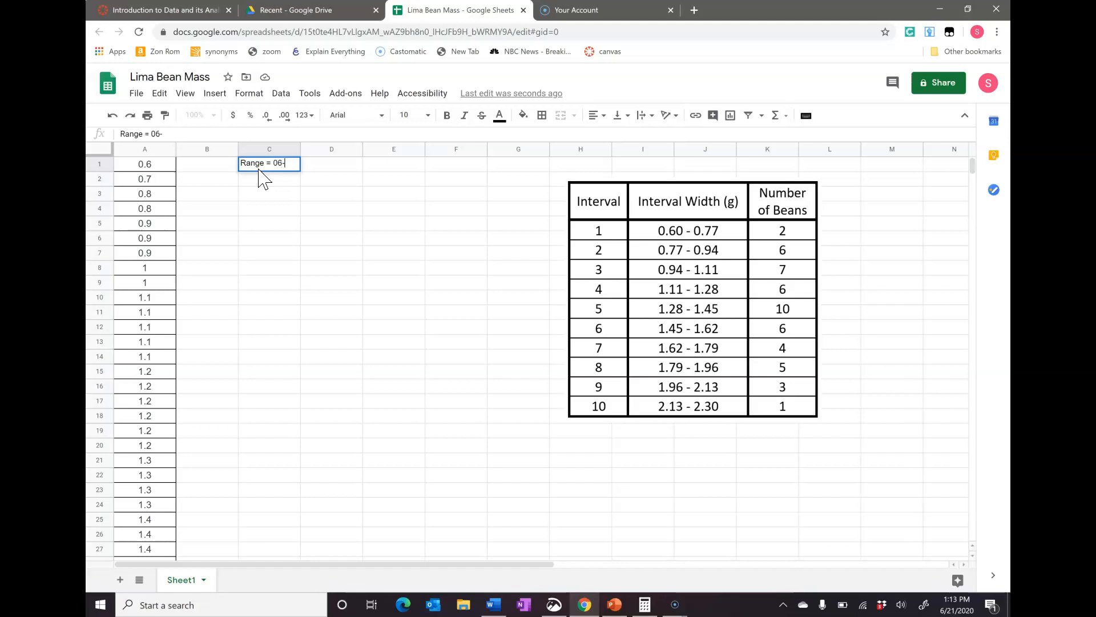
{"action": "type", "text": " 0.6-2.3 g"}
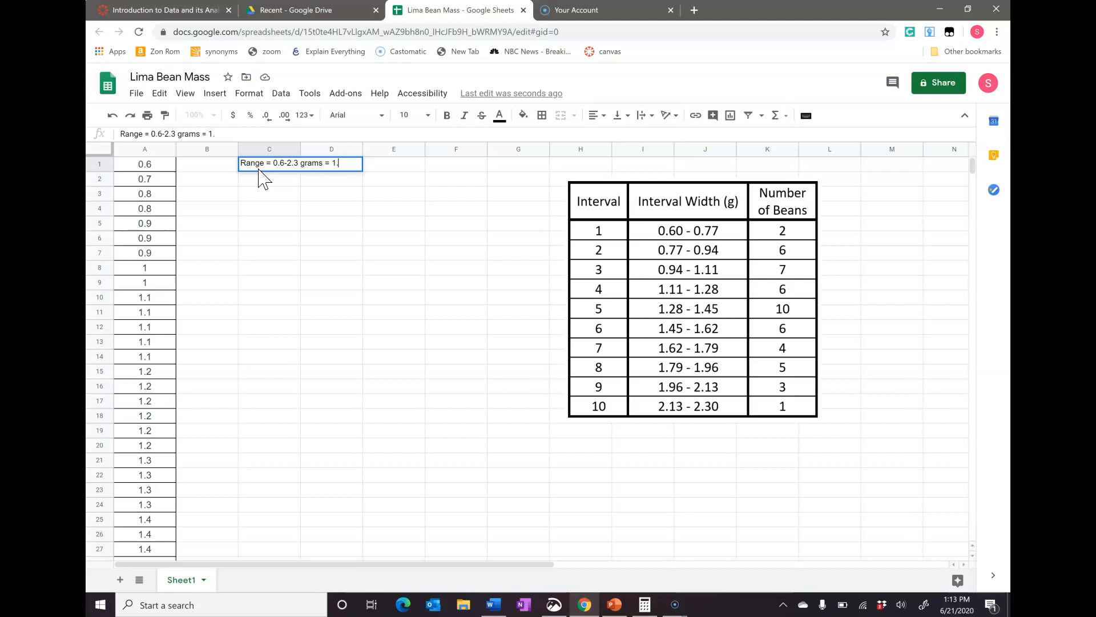
{"action": "type", "text": "rams"}
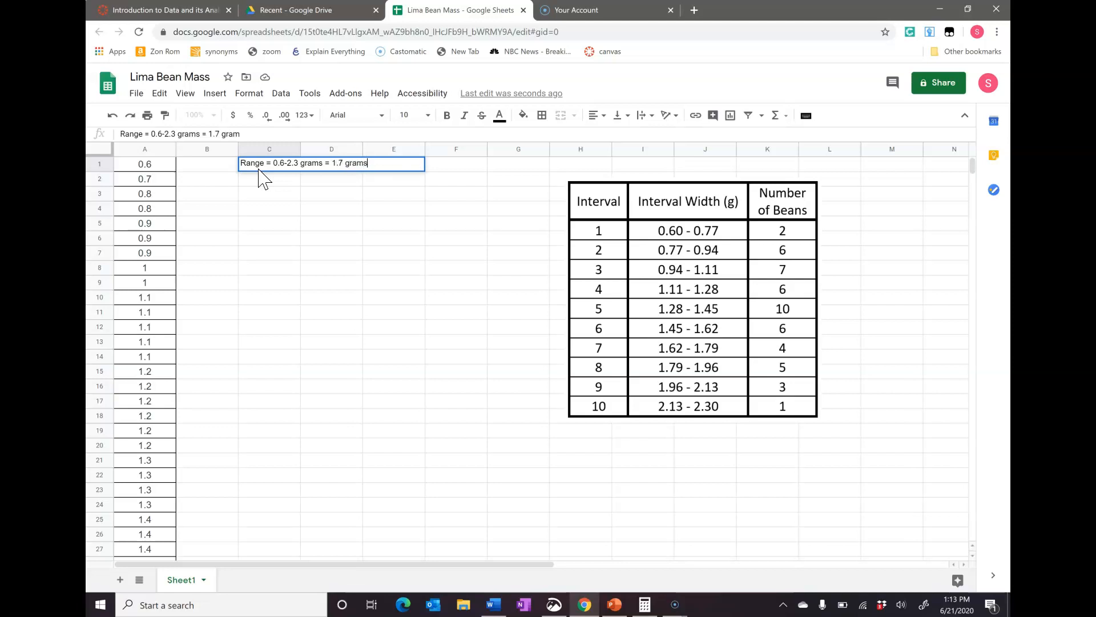
{"action": "key", "text": "Return"}
Step: Enter "Interval size = 1.7/10 = 0.17 grams" in cell C2
{"action": "left_click", "coordinate": [275, 185]}
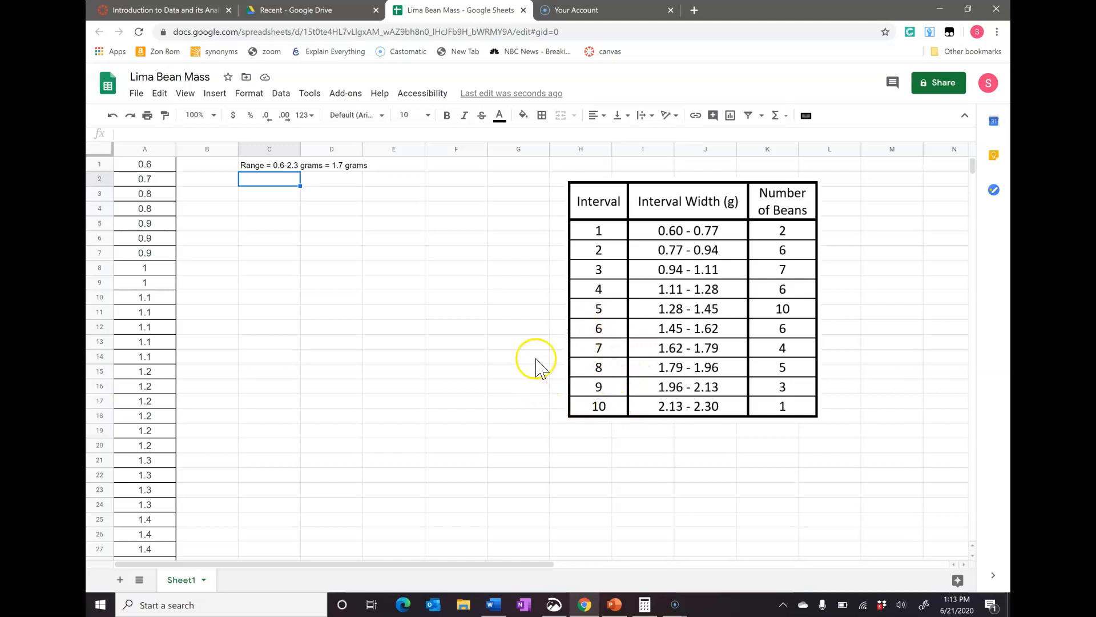
{"action": "double_click", "coordinate": [271, 181]}
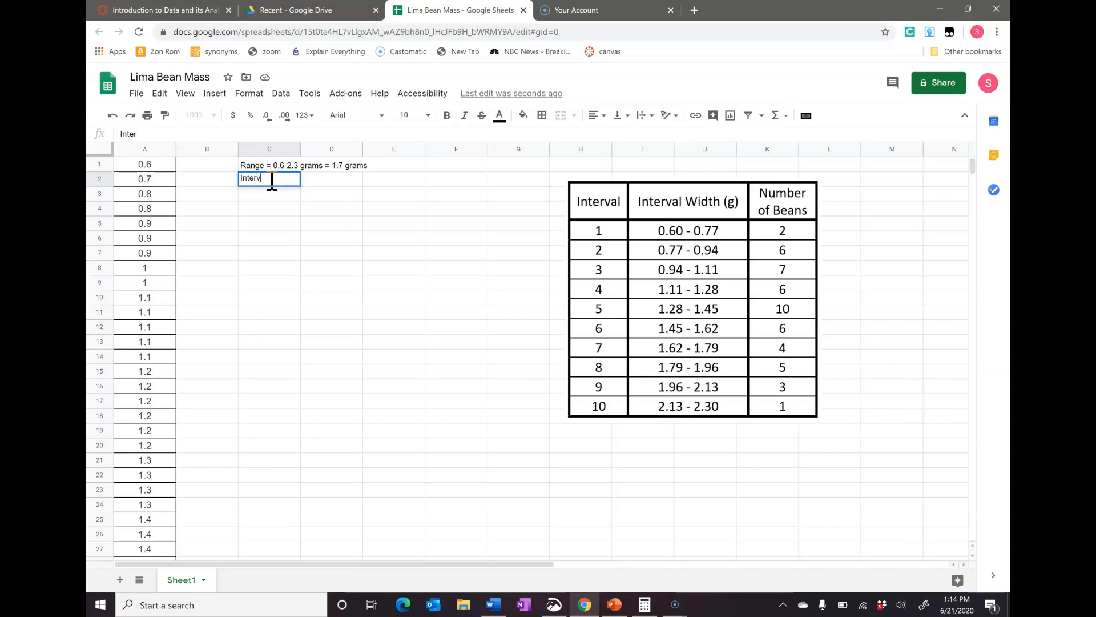
{"action": "type", "text": "Interval size = 1.7/10 ="}
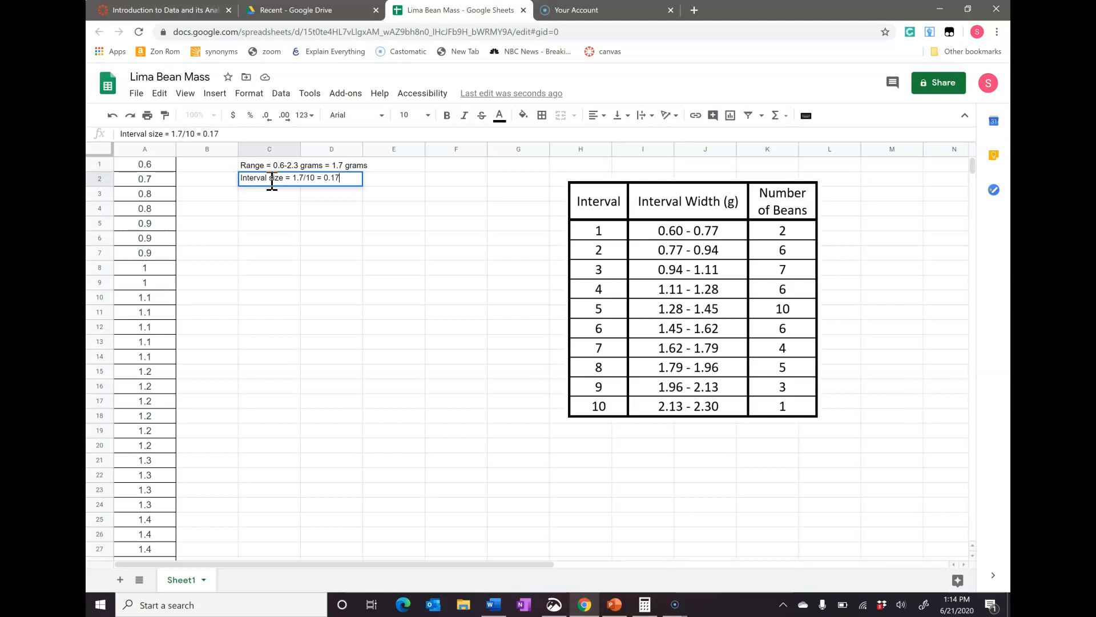
{"action": "type", "text": "0.17 grams"}
{"action": "key", "text": "Return"}
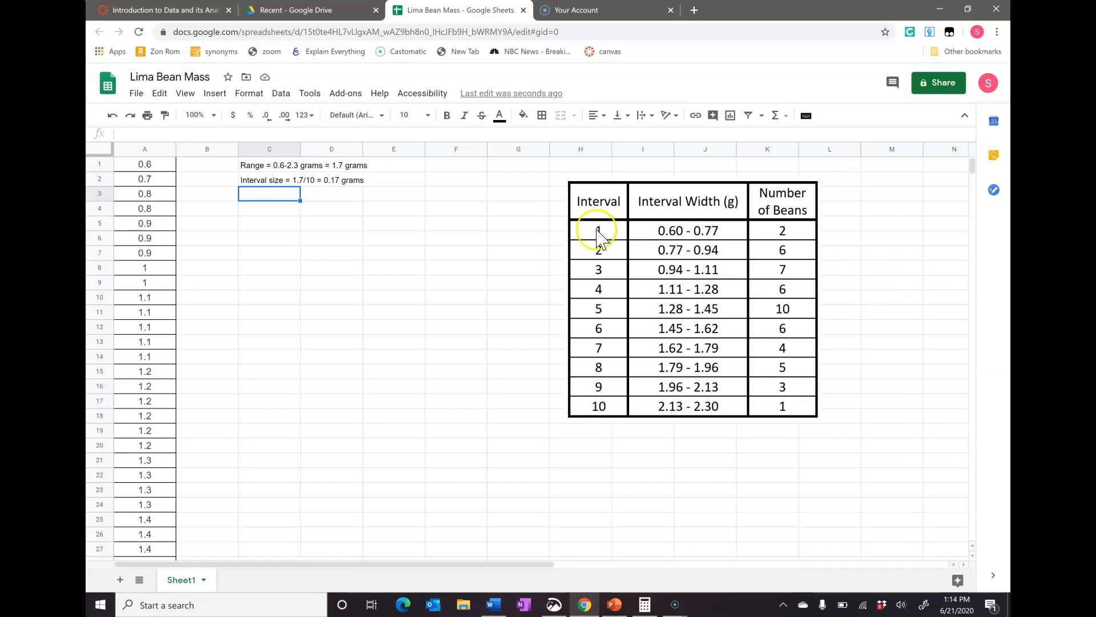
Step: Move the interval table image away from the data so it starts at about column M, row 10
{"action": "left_click", "coordinate": [585, 187]}
{"action": "left_click_drag", "start_coordinate": [590, 186], "coordinate": [940, 312]}
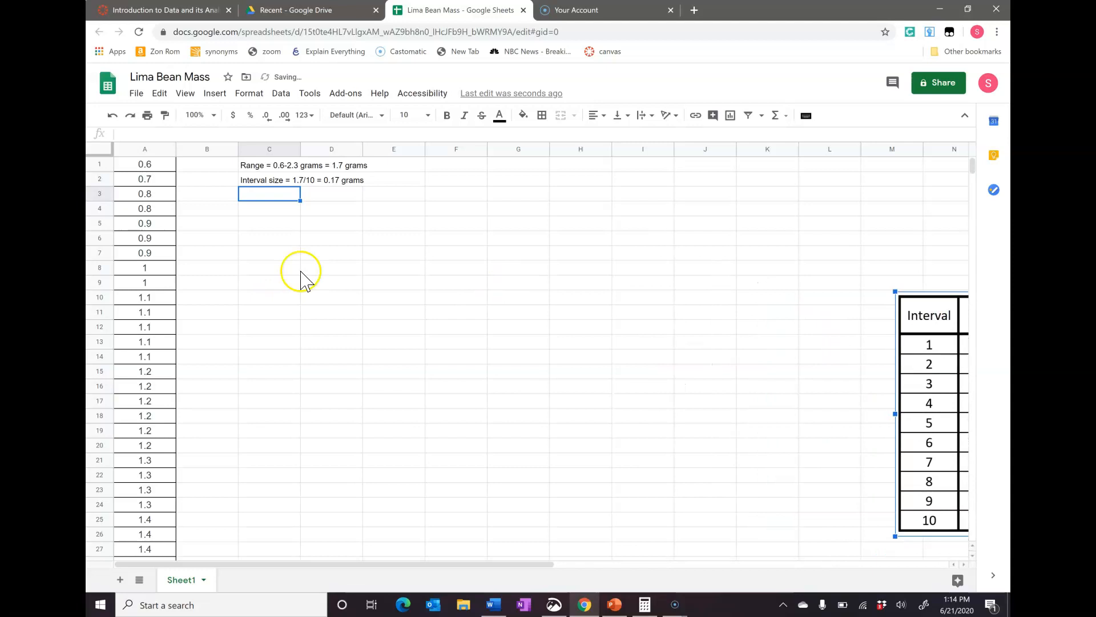
{"action": "left_click", "coordinate": [265, 235]}
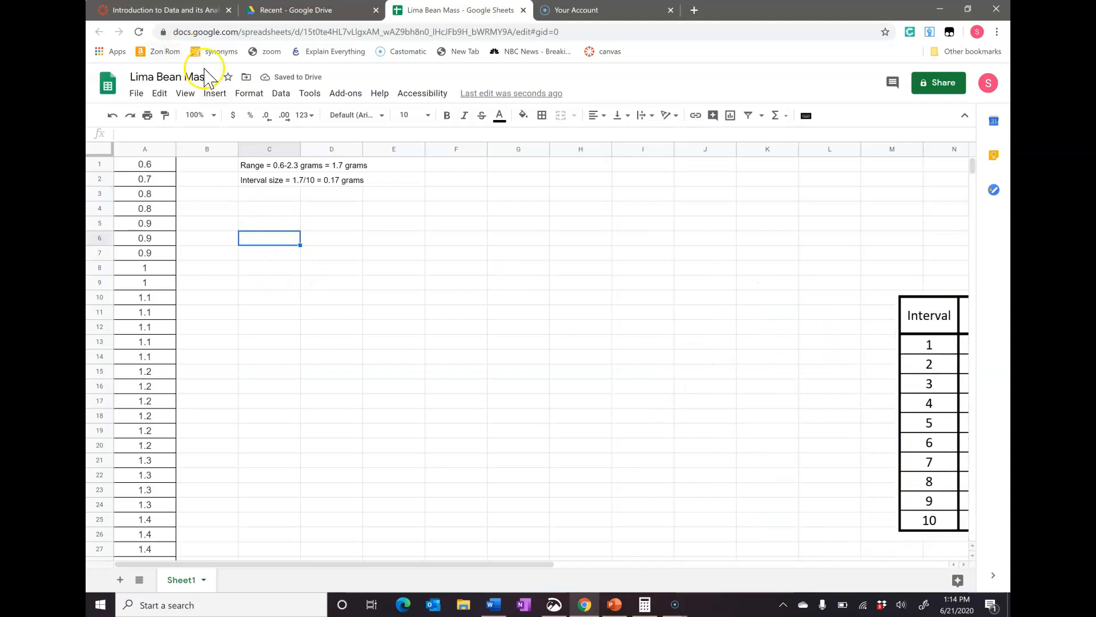
{"action": "left_click", "coordinate": [217, 95]}
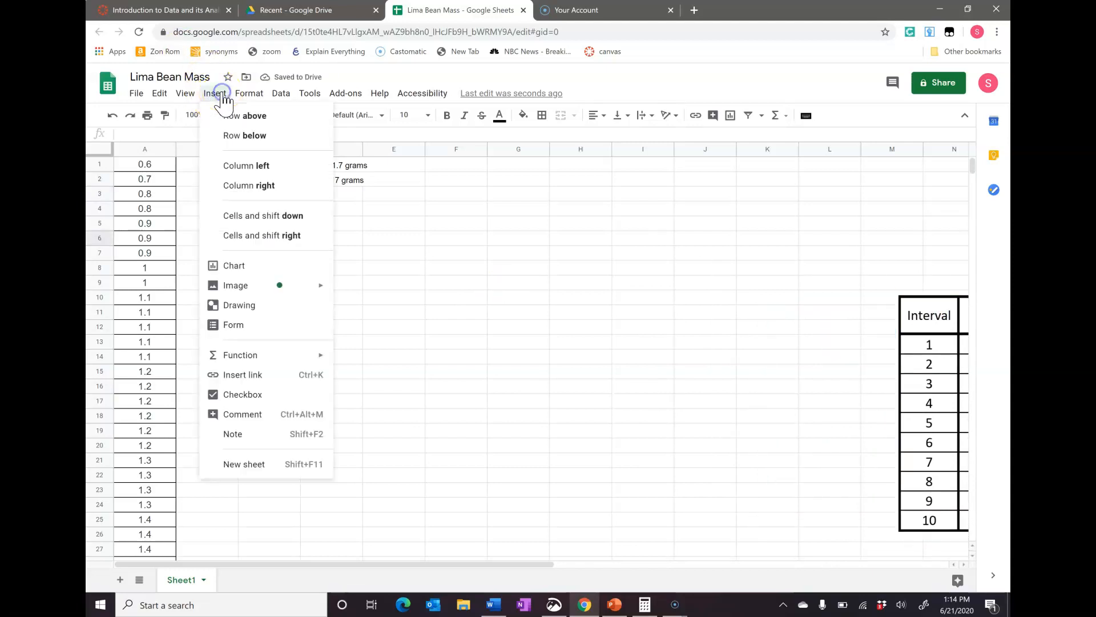
{"action": "left_click", "coordinate": [252, 271]}
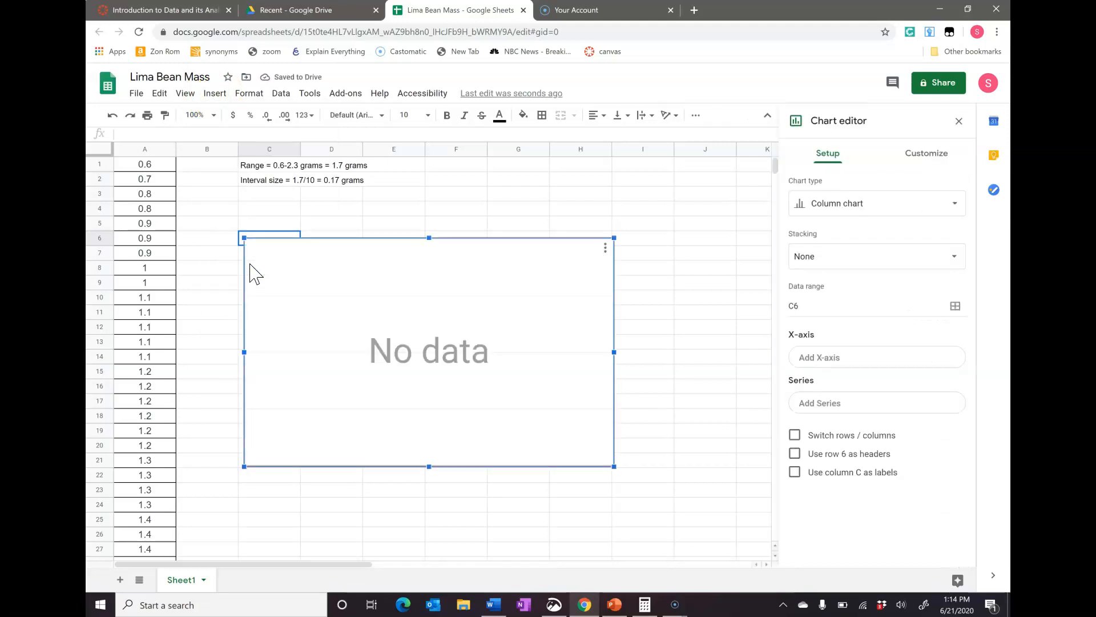
Step: Delete the empty chart and insert a new chart from the sorted masses in A1:A50
{"action": "left_click", "coordinate": [153, 166]}
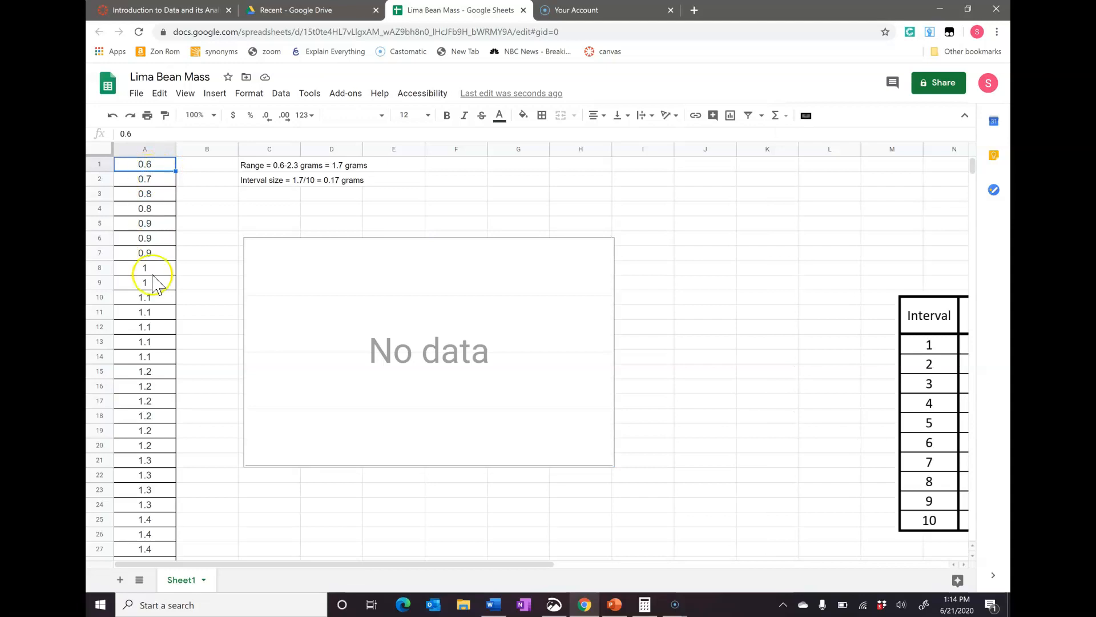
{"action": "scroll", "coordinate": [154, 282], "scroll_direction": "down", "scroll_amount": 9}
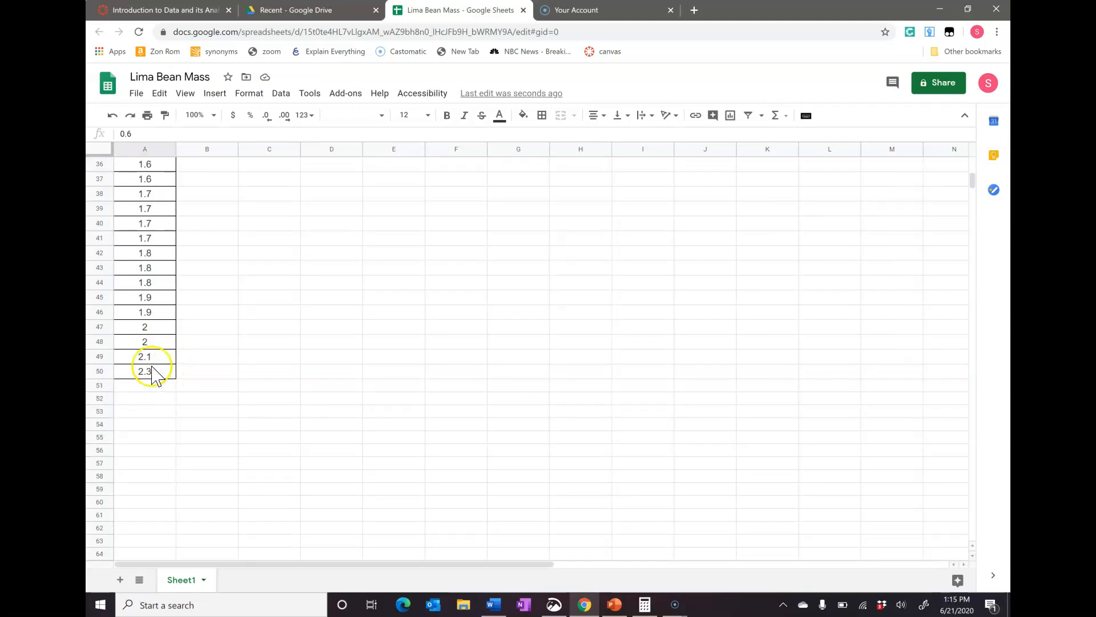
{"action": "left_click", "coordinate": [152, 372], "text": "shift"}
{"action": "scroll", "coordinate": [245, 372], "scroll_direction": "up", "scroll_amount": 9}
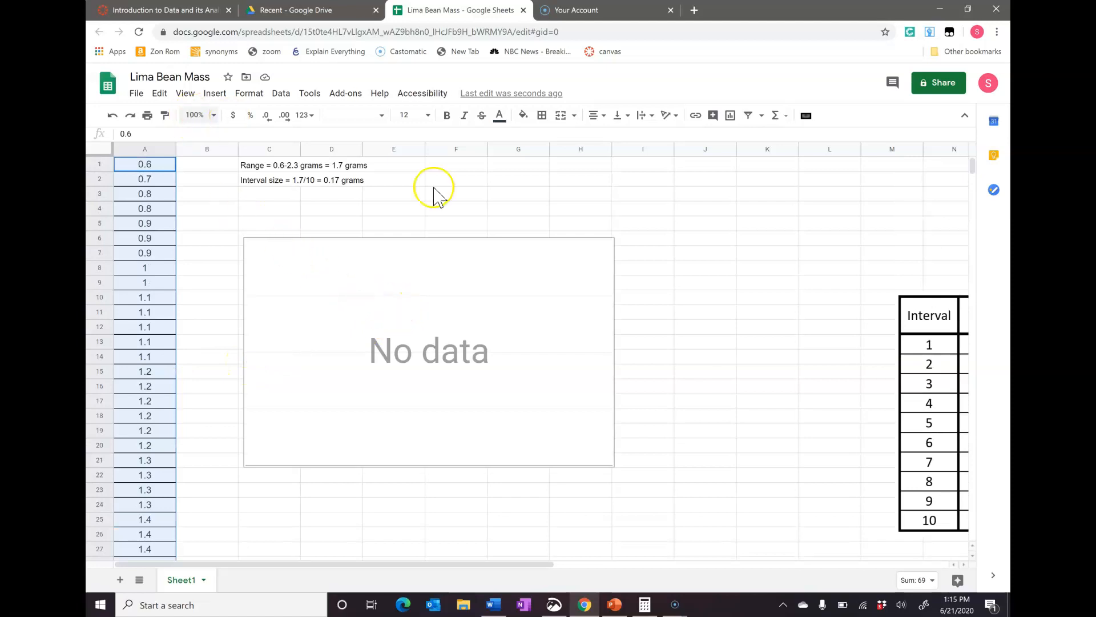
{"action": "left_click", "coordinate": [289, 257]}
{"action": "key", "text": "Delete"}
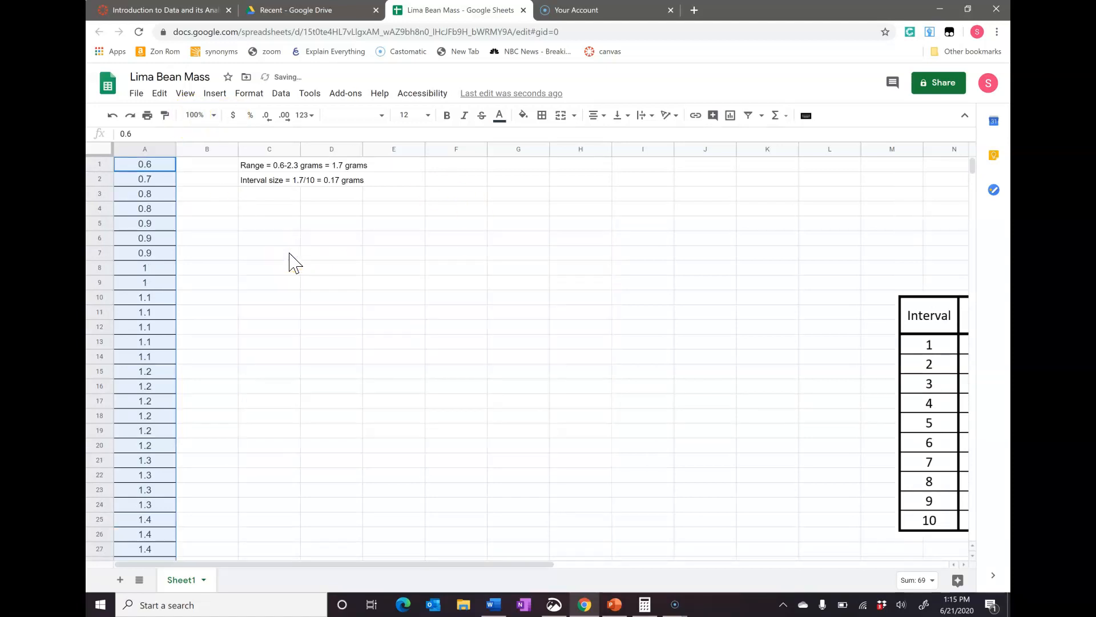
{"action": "left_click", "coordinate": [213, 95]}
{"action": "left_click", "coordinate": [251, 262]}
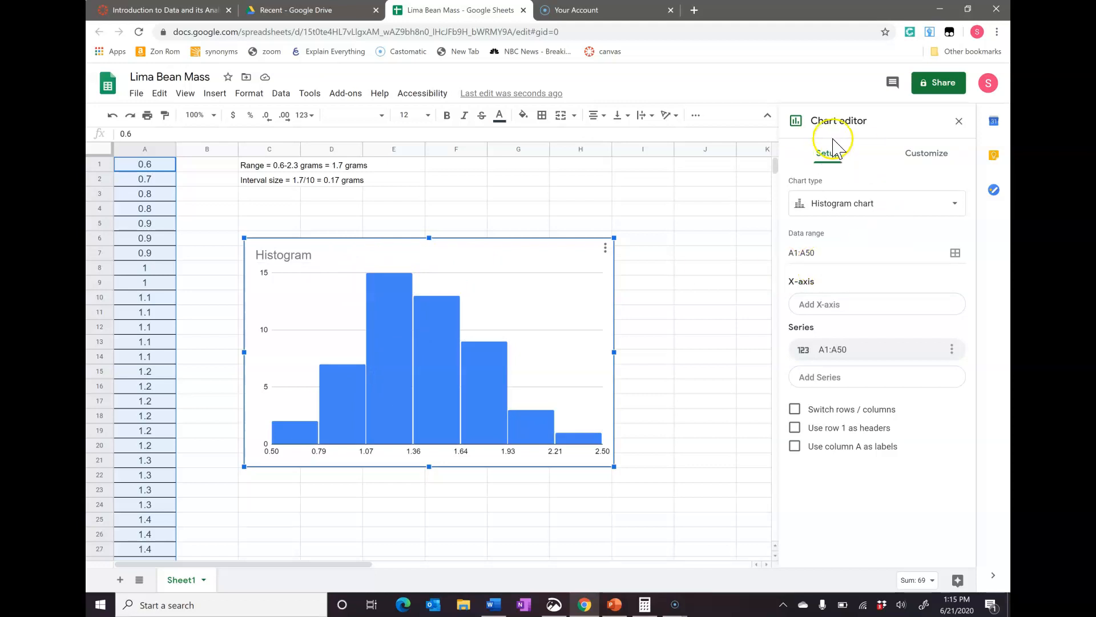
Step: Try the line chart and column chart types on the chart of the masses
{"action": "left_click", "coordinate": [834, 205]}
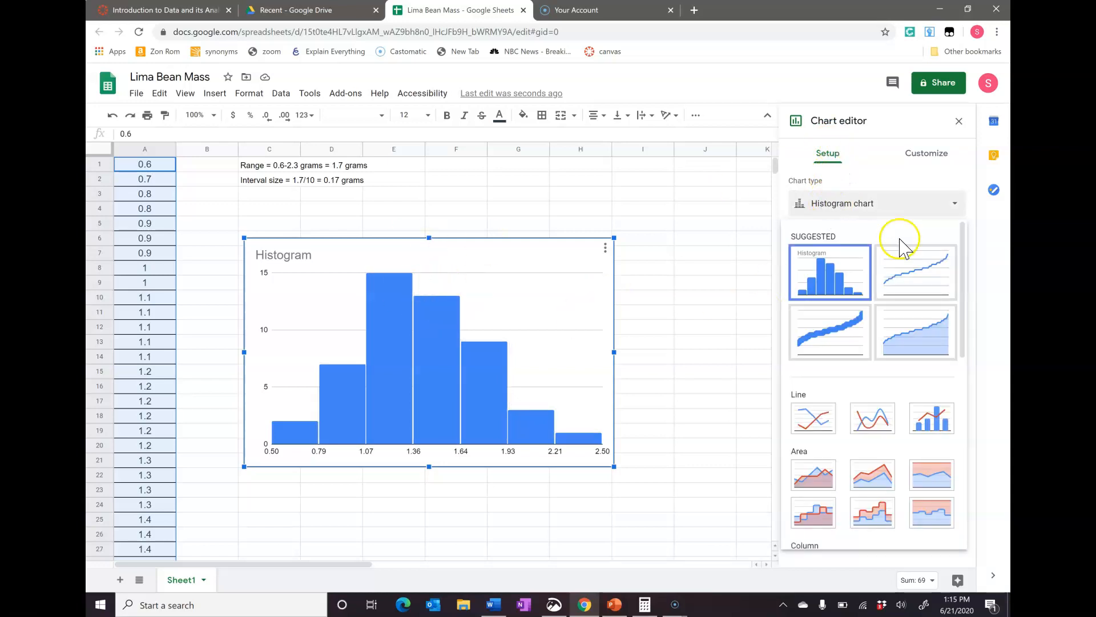
{"action": "left_click", "coordinate": [813, 419]}
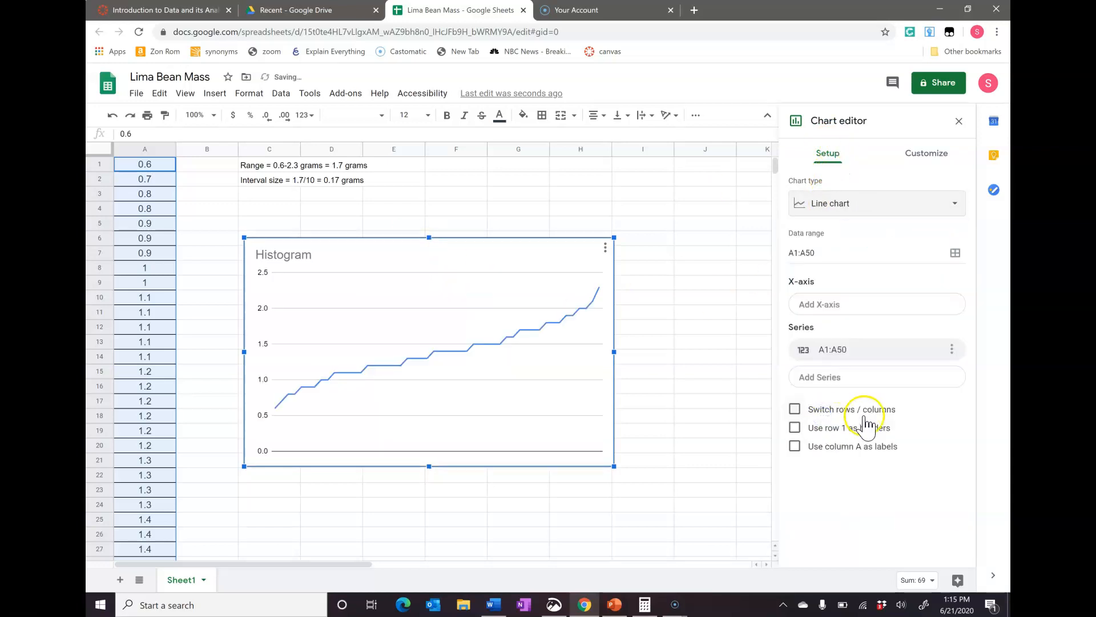
{"action": "left_click", "coordinate": [854, 207]}
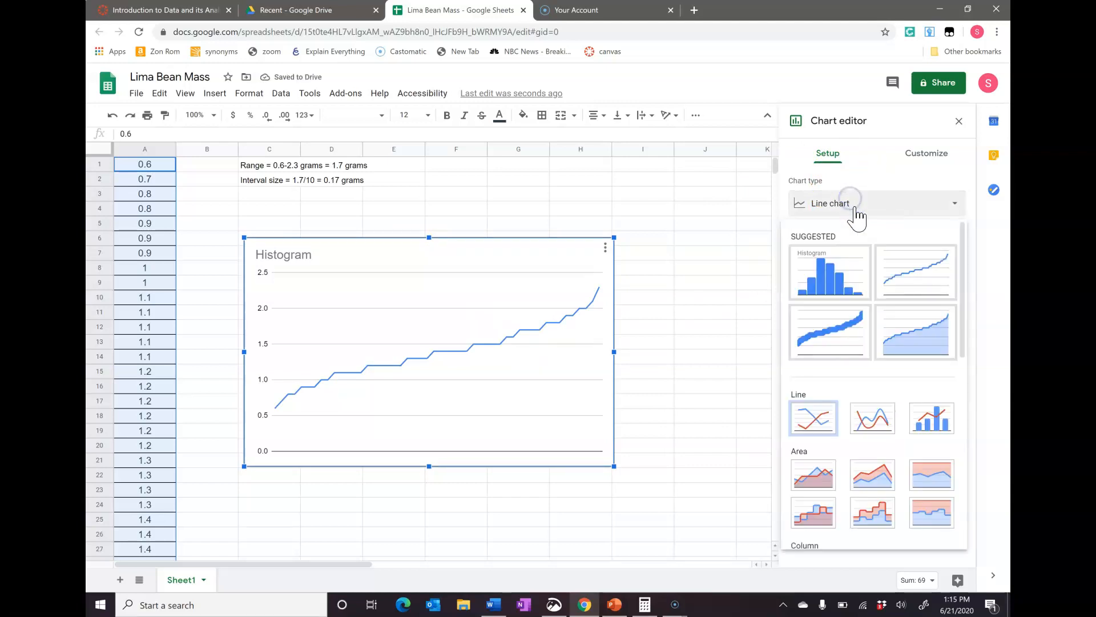
{"action": "scroll", "coordinate": [880, 476], "scroll_direction": "down", "scroll_amount": 1}
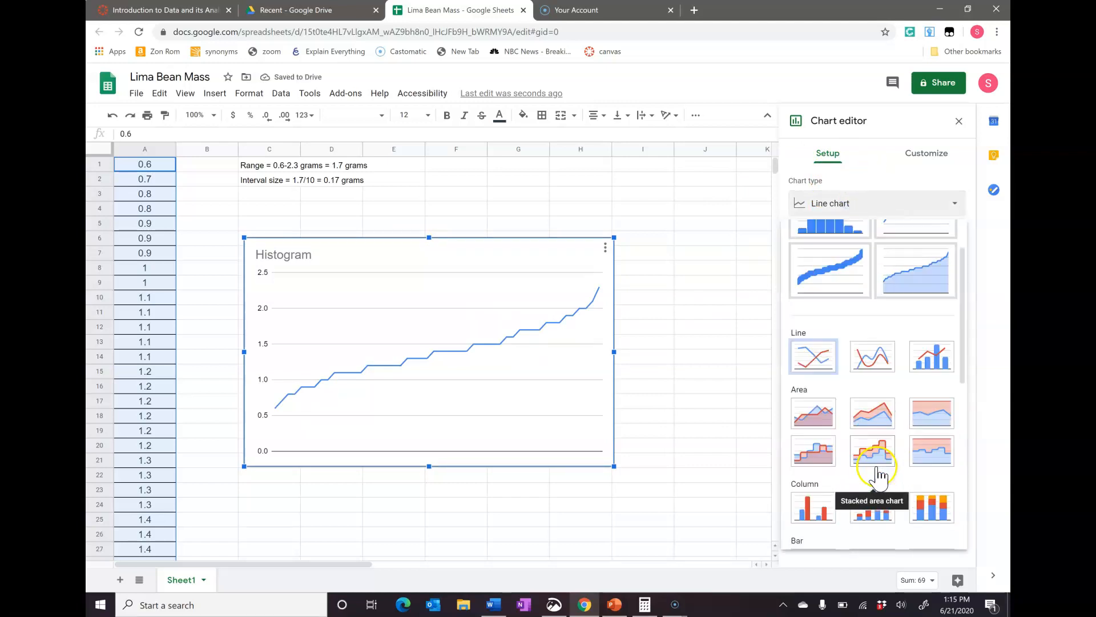
{"action": "left_click", "coordinate": [811, 509]}
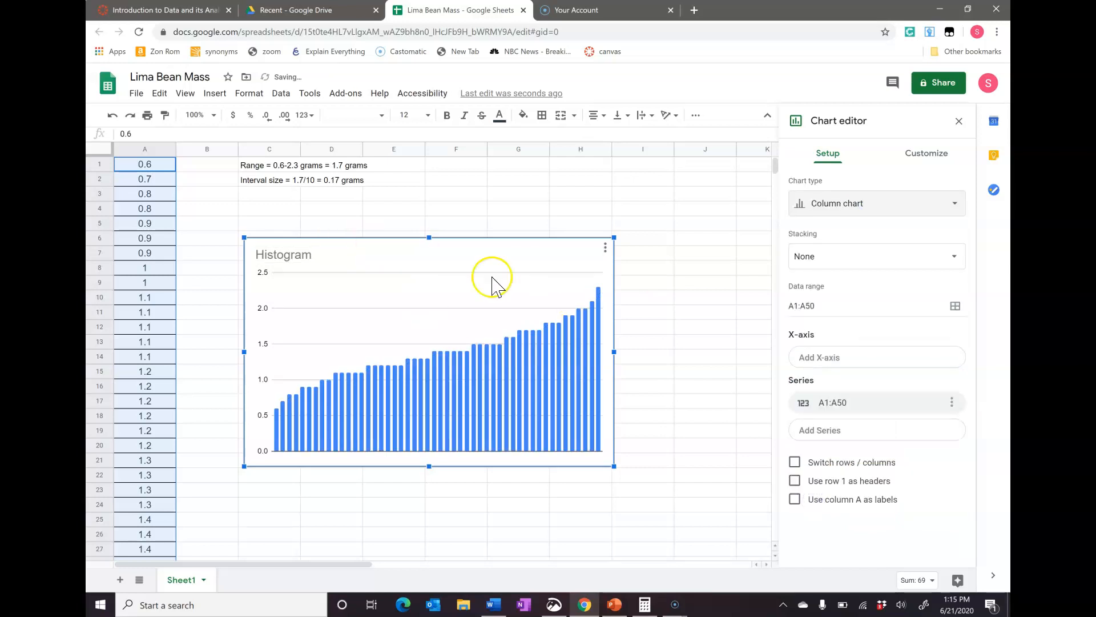
Step: Set the chart type to Histogram chart
{"action": "left_click", "coordinate": [838, 209]}
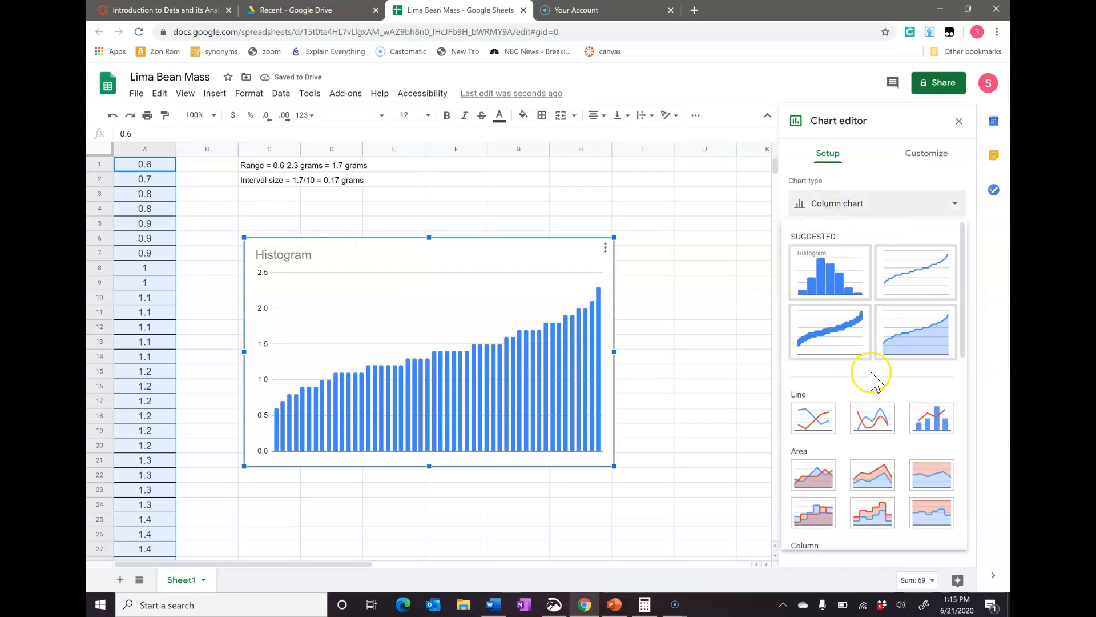
{"action": "scroll", "coordinate": [874, 377], "scroll_direction": "down", "scroll_amount": 4}
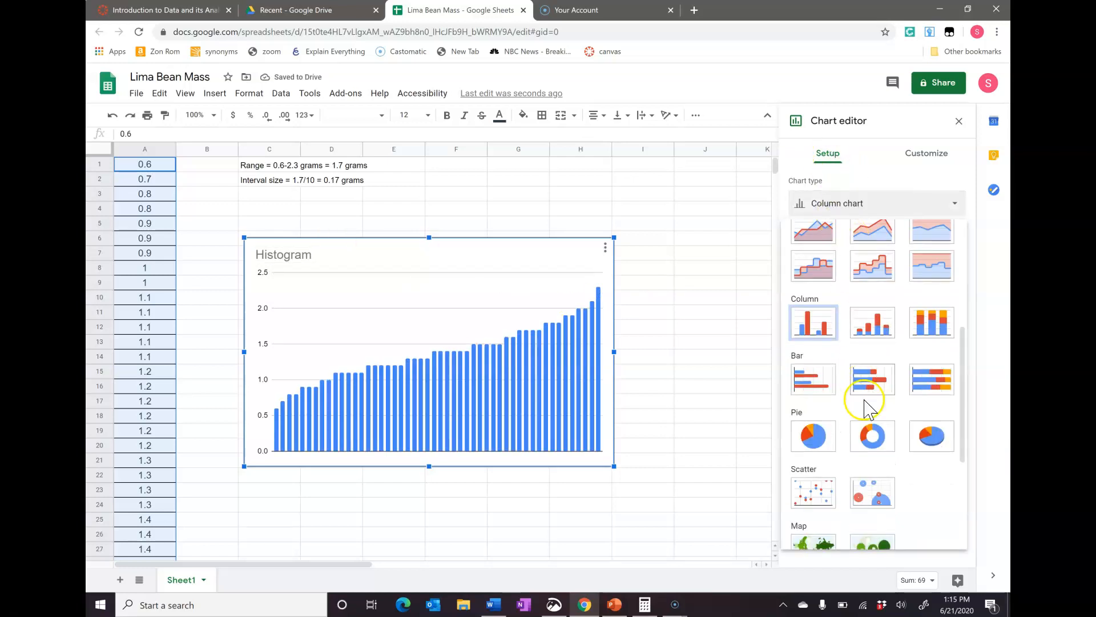
{"action": "scroll", "coordinate": [867, 409], "scroll_direction": "down", "scroll_amount": 3}
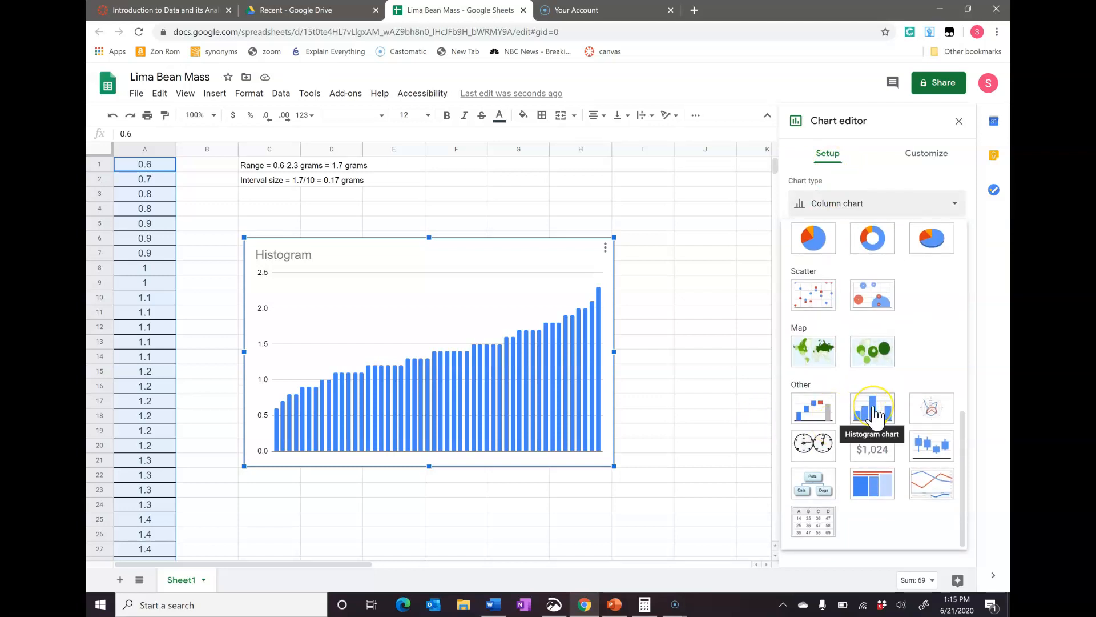
{"action": "left_click", "coordinate": [873, 408]}
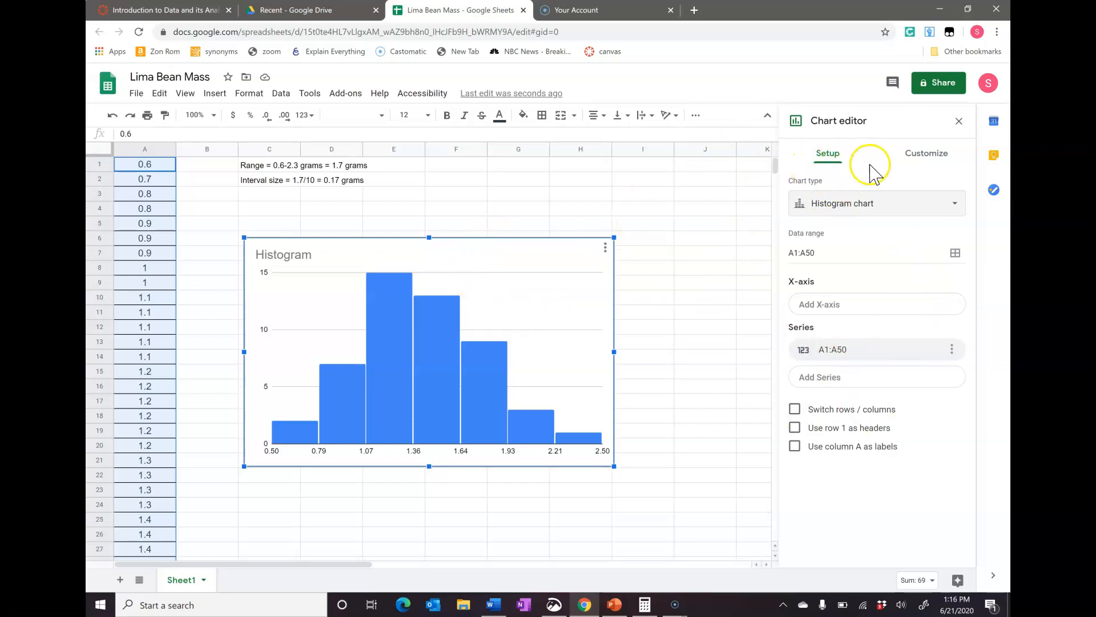
Step: Set the histogram's bucket size to 0.17
{"action": "left_click", "coordinate": [930, 155]}
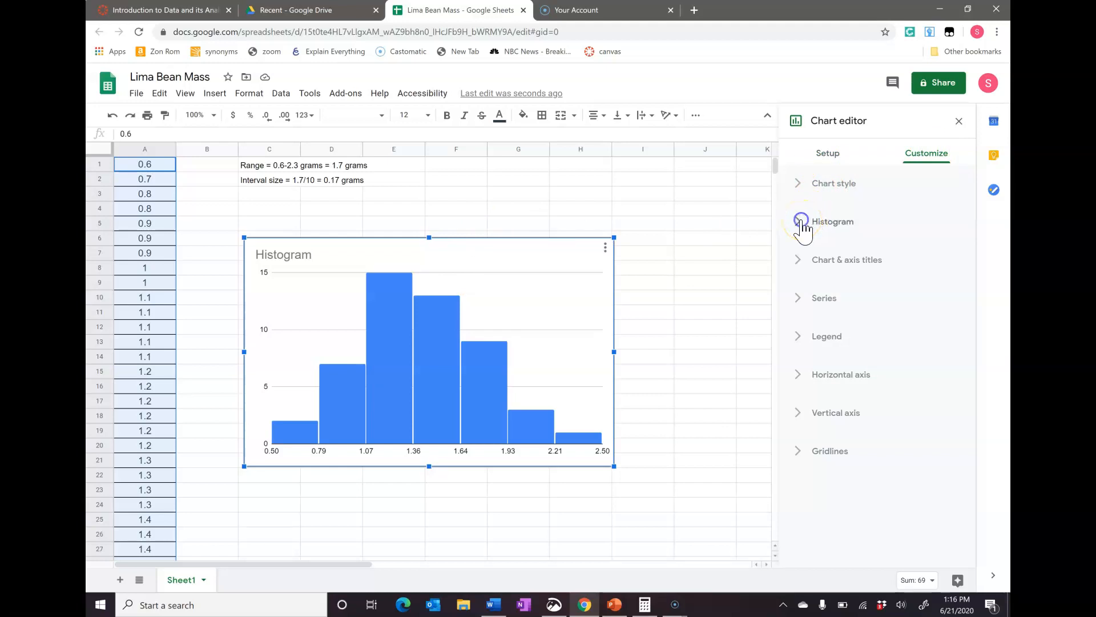
{"action": "left_click", "coordinate": [802, 223]}
{"action": "left_click", "coordinate": [838, 296]}
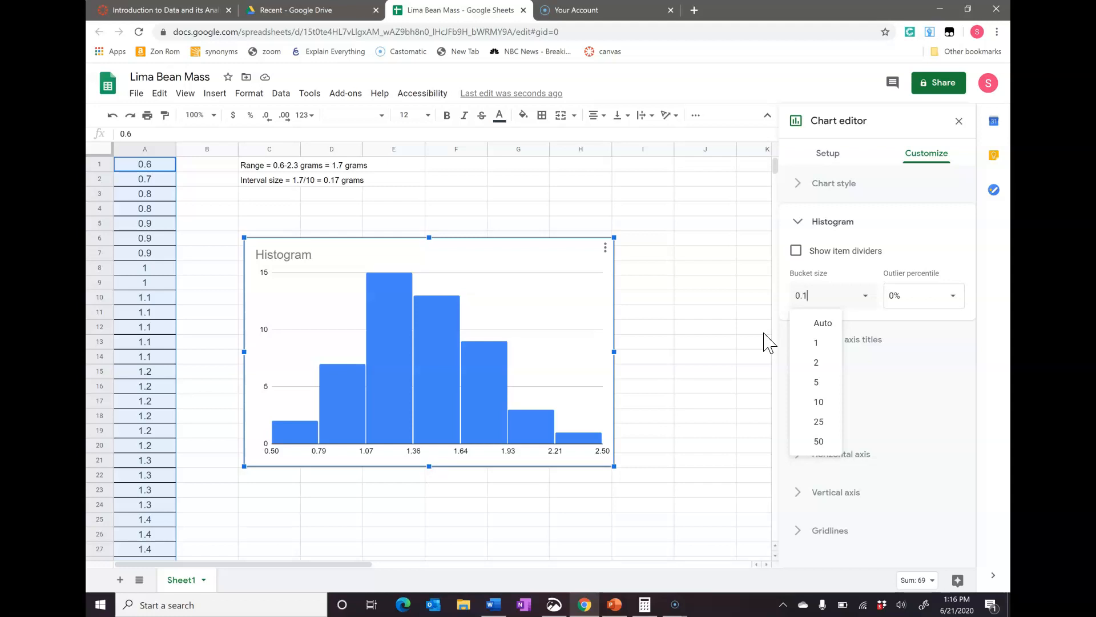
{"action": "key", "text": "Return"}
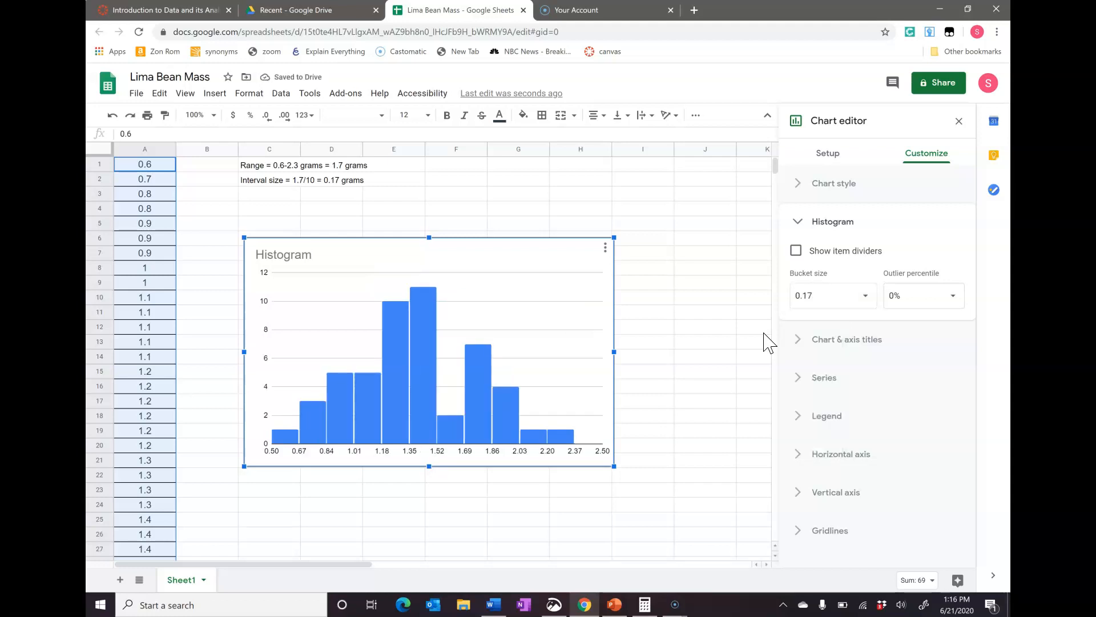
{"action": "left_click", "coordinate": [797, 223]}
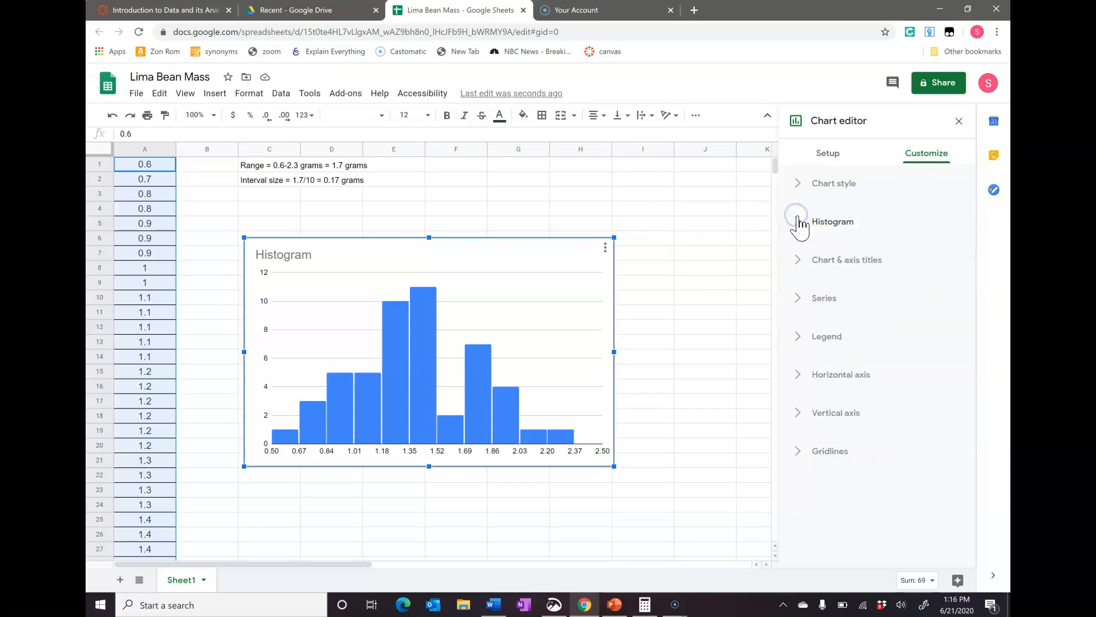
Step: Set the chart's horizontal axis minimum to 0.6 and maximum to 2.4, with "Allow bounds to hide data" off
{"action": "left_click", "coordinate": [801, 378]}
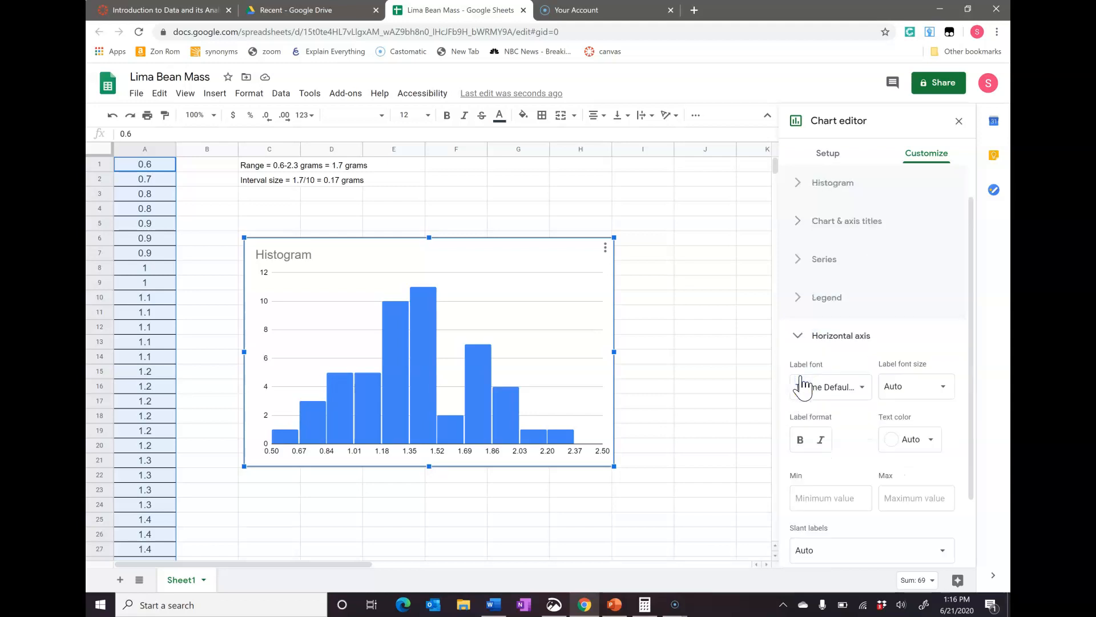
{"action": "left_click", "coordinate": [819, 415]}
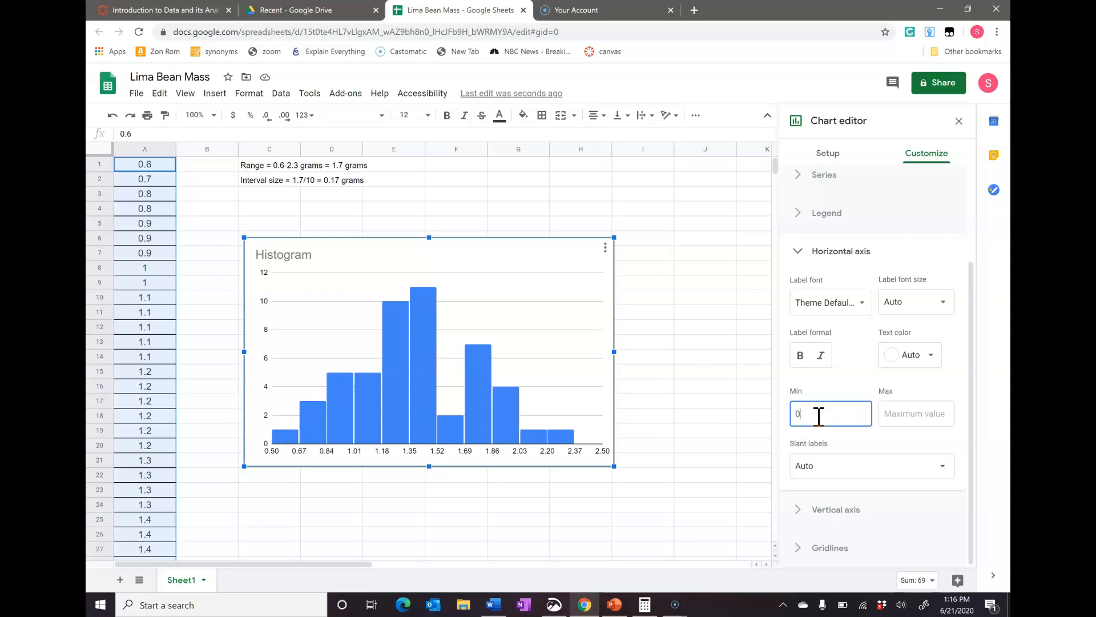
{"action": "left_click", "coordinate": [901, 415]}
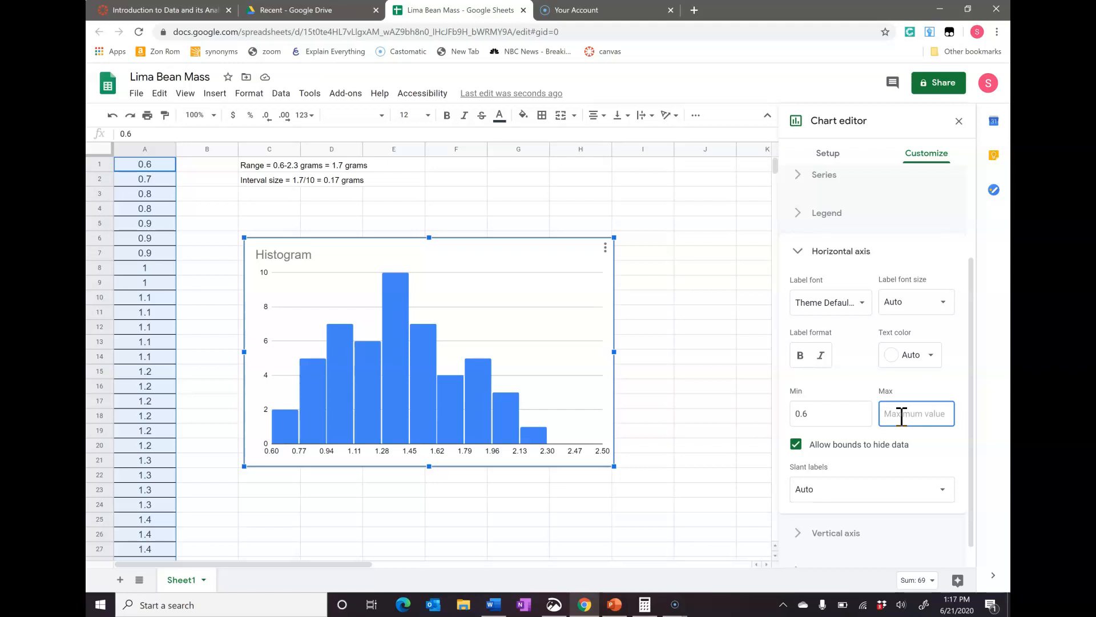
{"action": "type", "text": "2.4"}
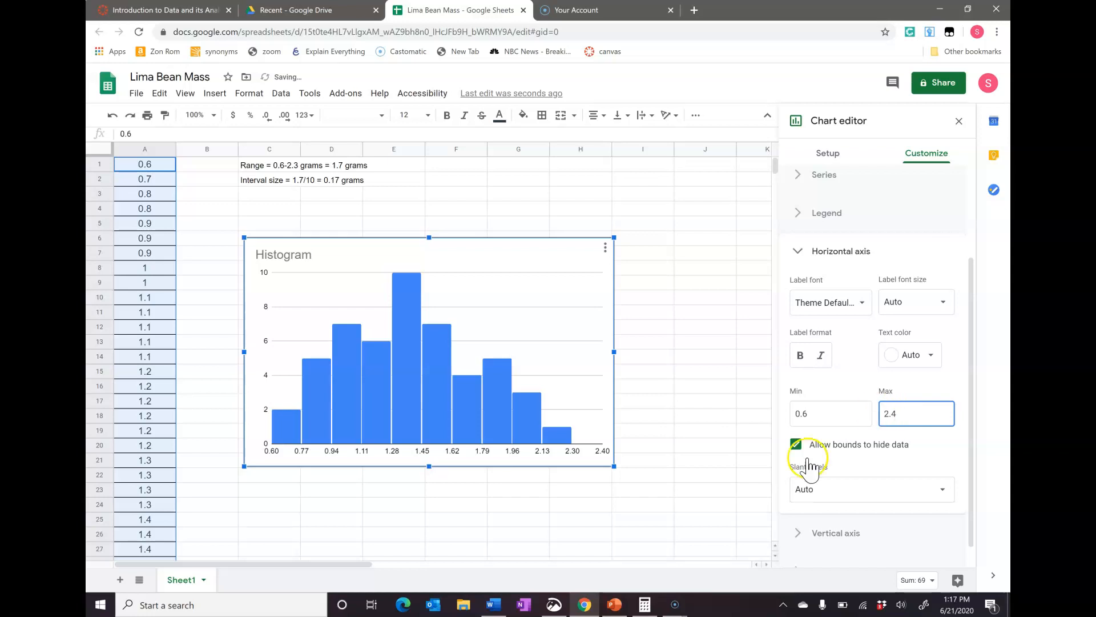
{"action": "left_click", "coordinate": [928, 439]}
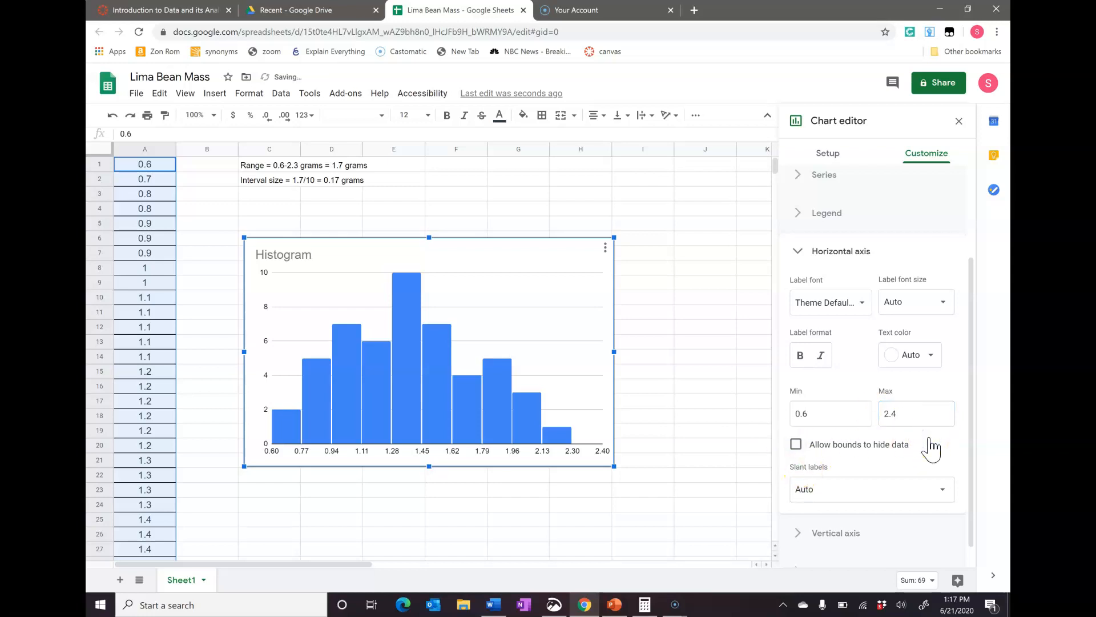
{"action": "left_click", "coordinate": [796, 443]}
{"action": "left_click", "coordinate": [801, 252]}
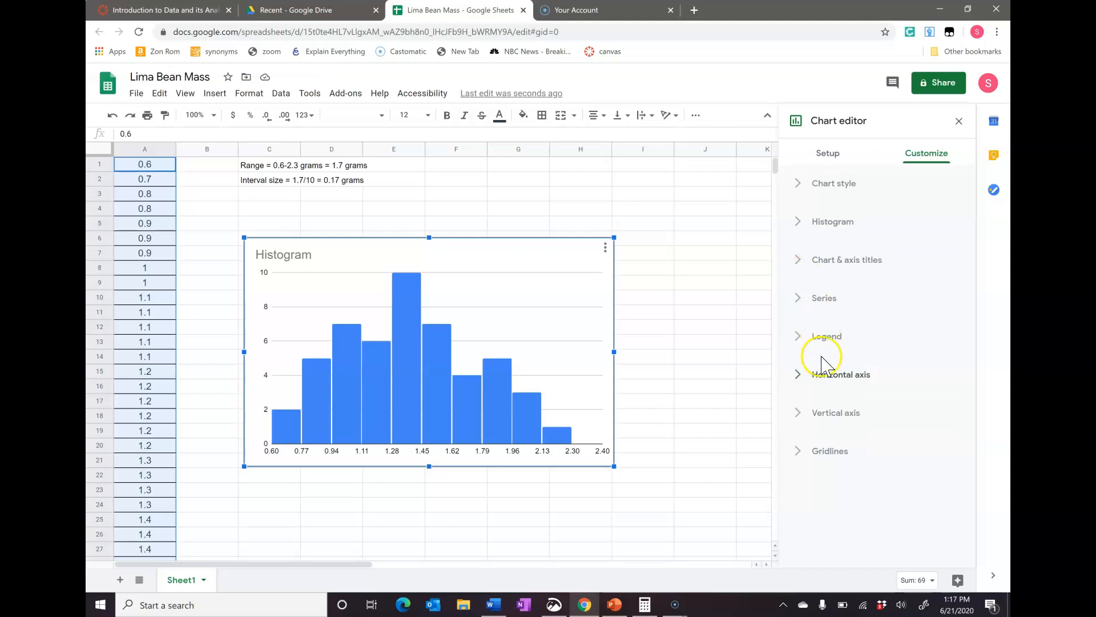
Step: Set the chart's vertical axis minimum to 0 and maximum to 12
{"action": "left_click", "coordinate": [800, 413]}
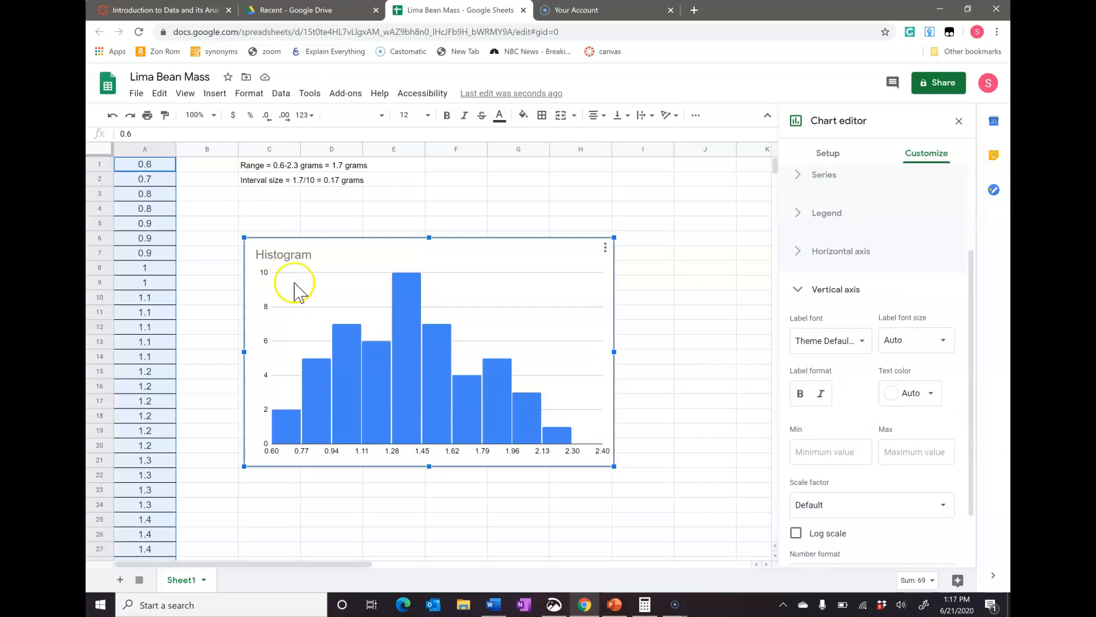
{"action": "left_click", "coordinate": [833, 456]}
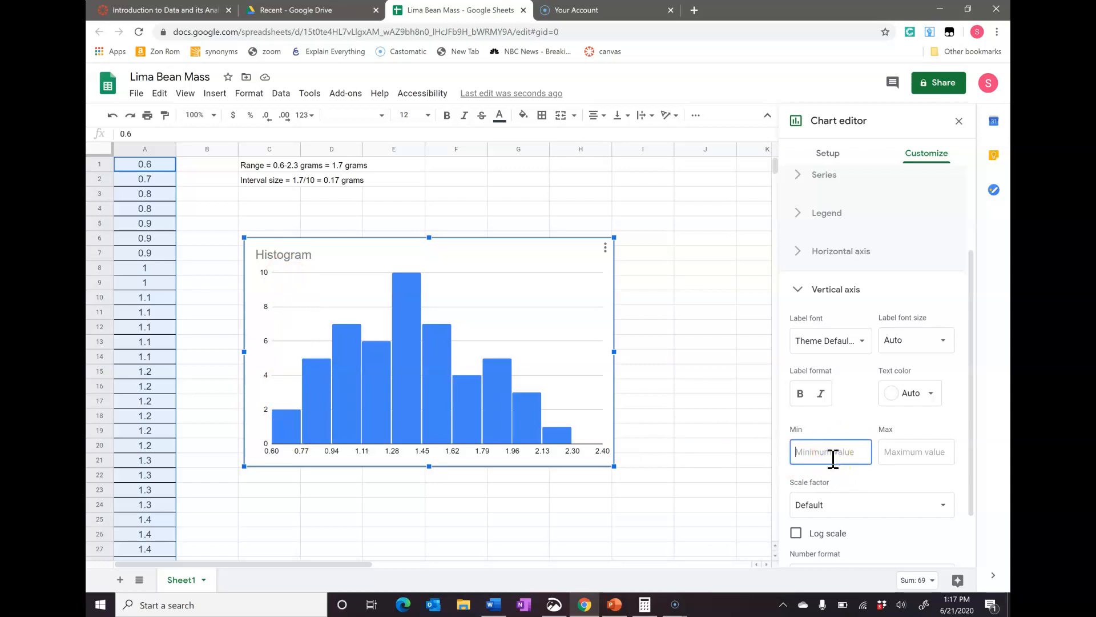
{"action": "left_click", "coordinate": [920, 453]}
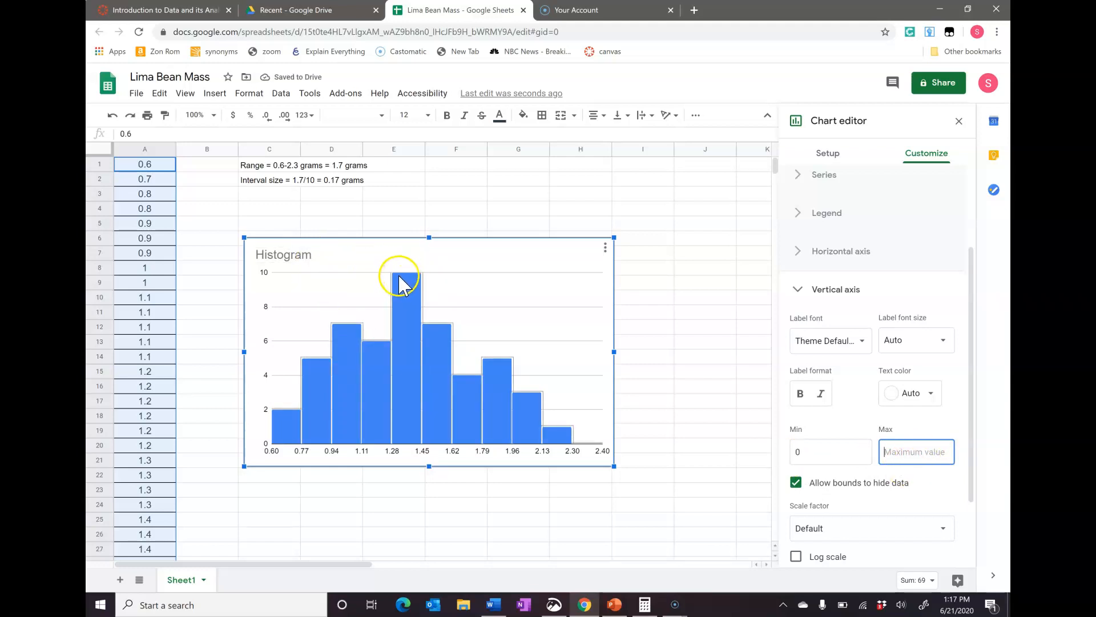
{"action": "left_click", "coordinate": [913, 454]}
{"action": "type", "text": "12"}
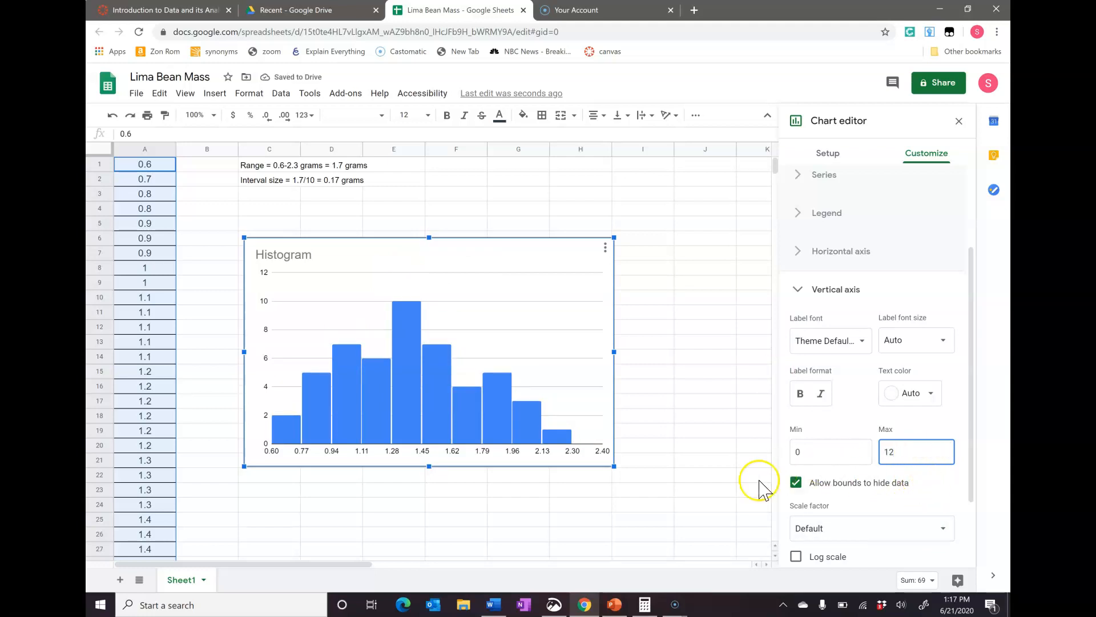
{"action": "left_click", "coordinate": [799, 290]}
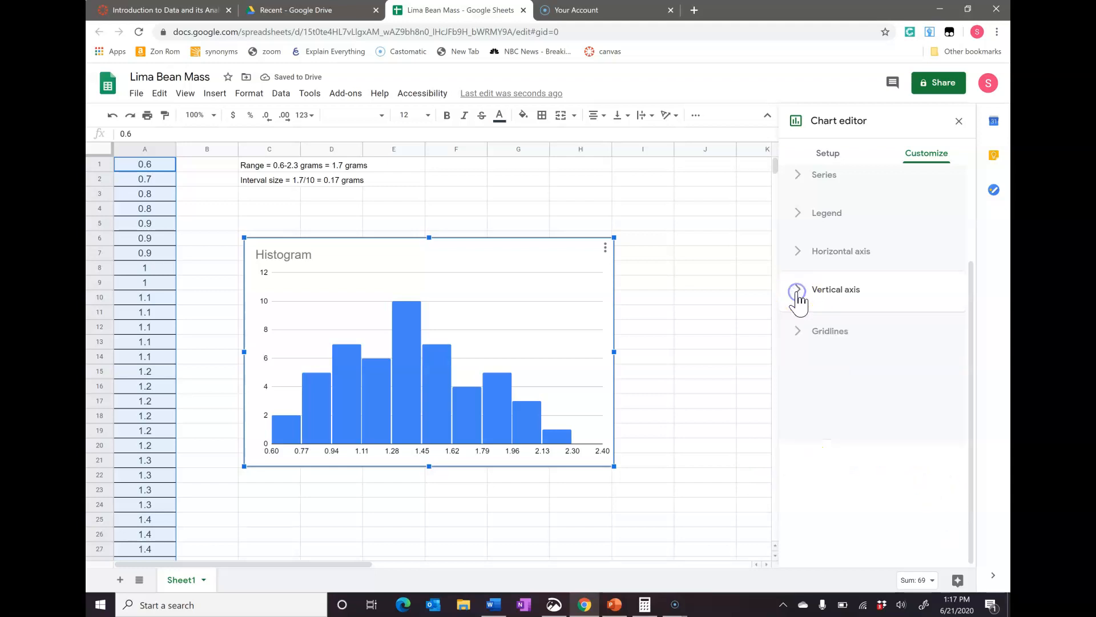
{"action": "left_click", "coordinate": [817, 298]}
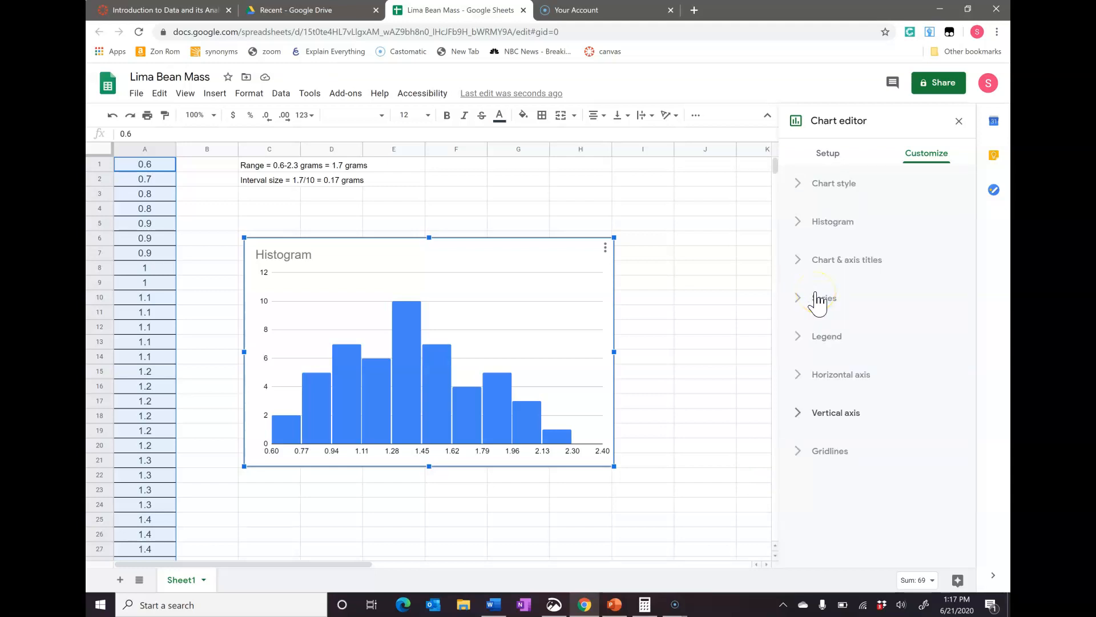
Step: Open the chart title text for editing and check the sample histogram's title on the course page
{"action": "left_click", "coordinate": [800, 261]}
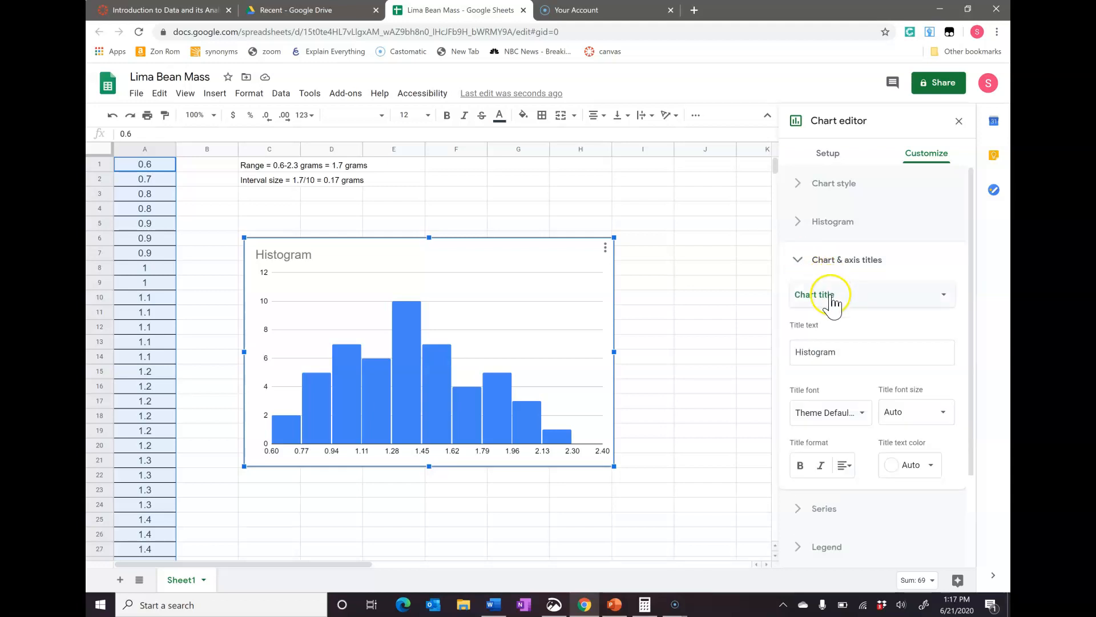
{"action": "left_click", "coordinate": [857, 354]}
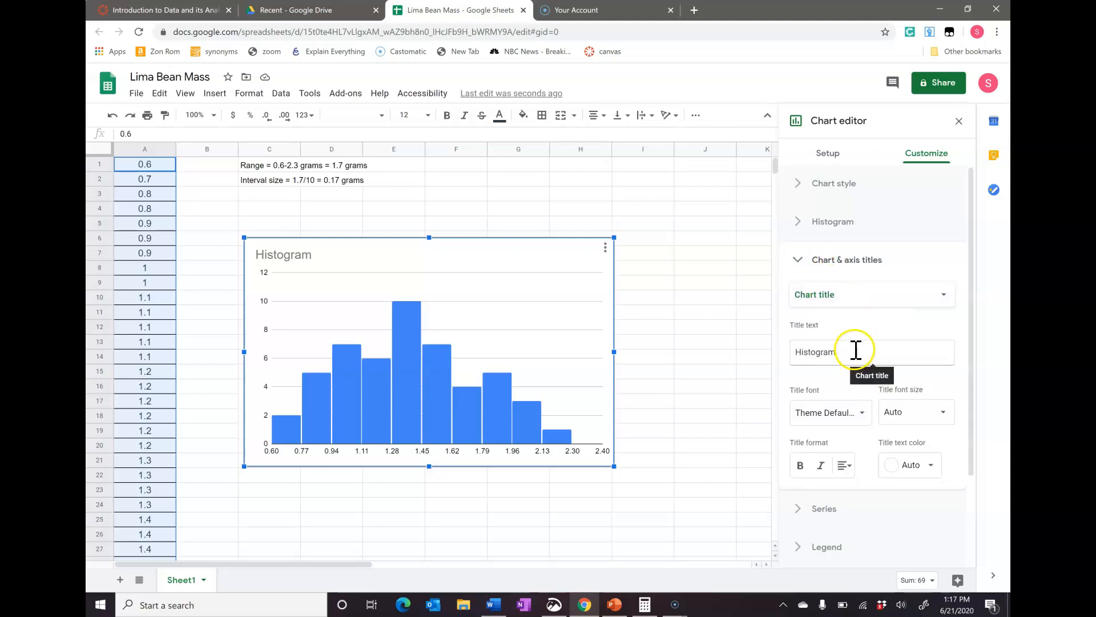
{"action": "left_click", "coordinate": [856, 351]}
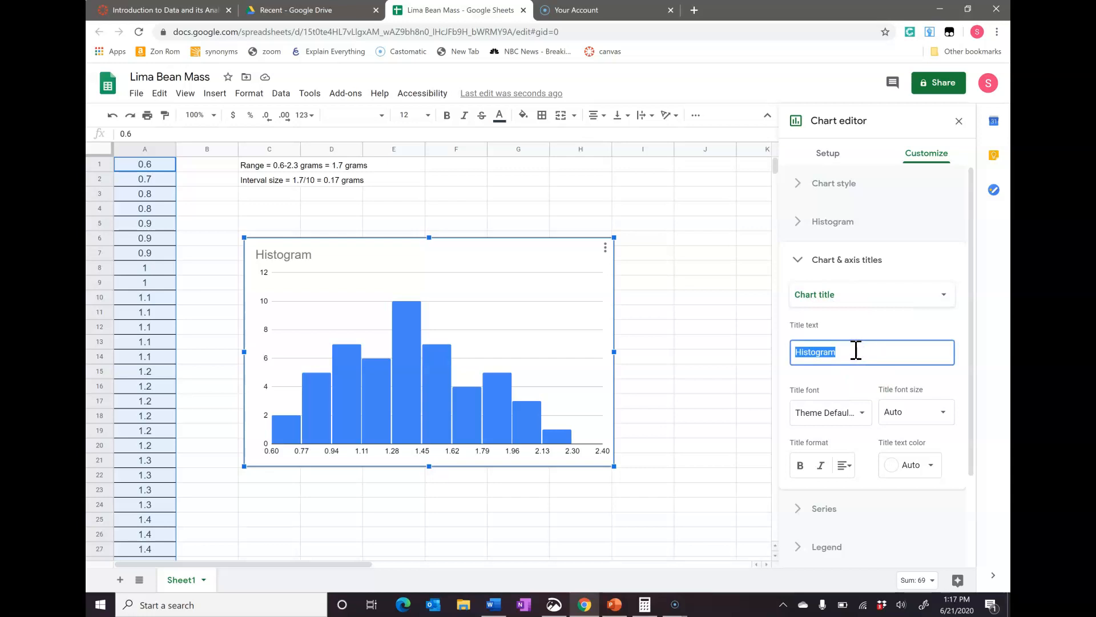
{"action": "left_click", "coordinate": [166, 11]}
{"action": "scroll", "coordinate": [537, 393], "scroll_direction": "down", "scroll_amount": 20}
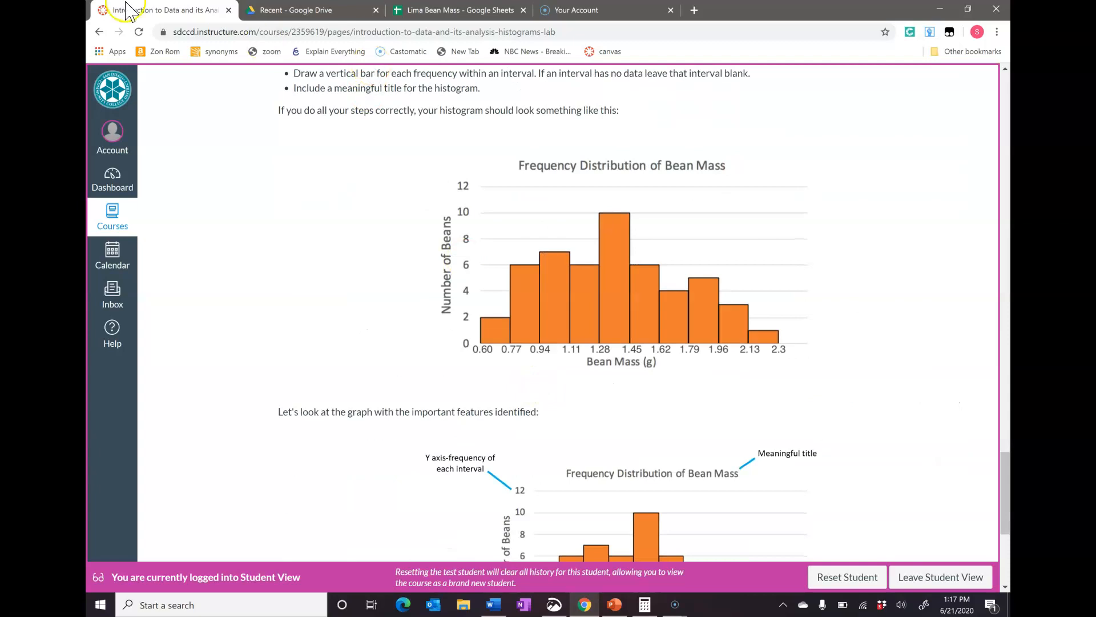
{"action": "left_click", "coordinate": [406, 11]}
{"action": "left_click", "coordinate": [878, 334]}
{"action": "type", "text": "Fre"}
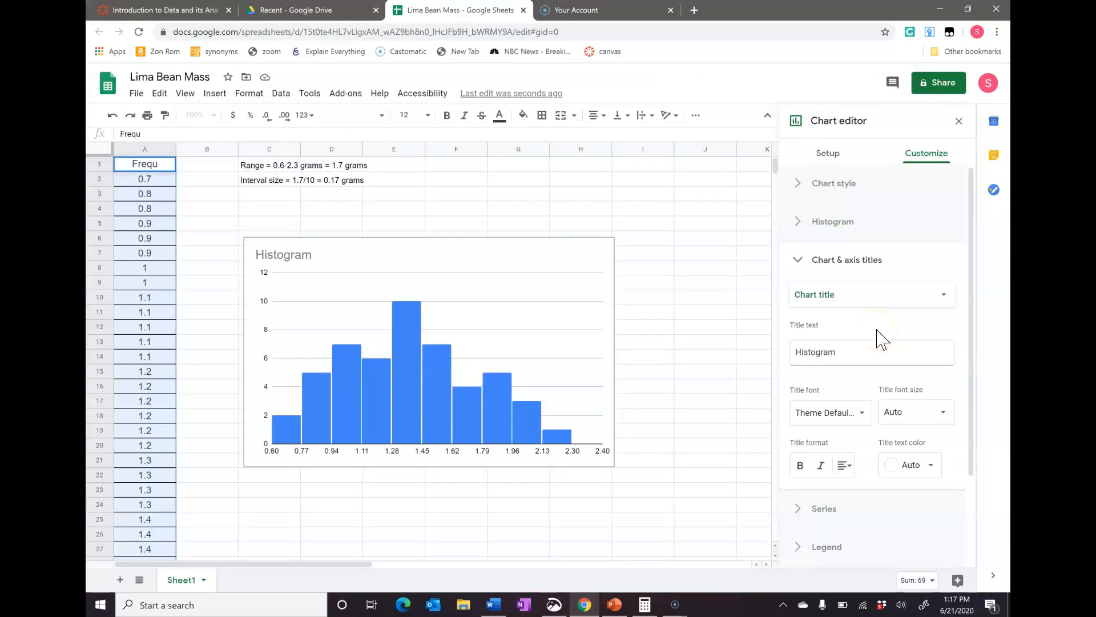
{"action": "type", "text": "qu"}
{"action": "key", "text": "BackSpace"}
{"action": "key", "text": "BackSpace"}
{"action": "key", "text": "BackSpace"}
{"action": "key", "text": "BackSpace"}
{"action": "key", "text": "BackSpace"}
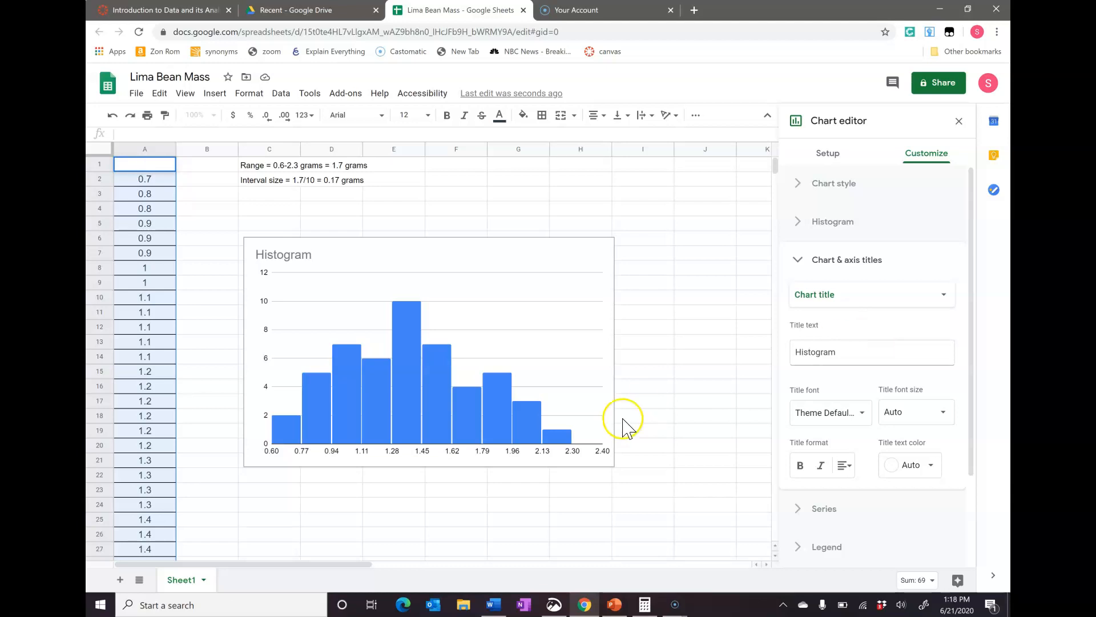
{"action": "left_click", "coordinate": [671, 385]}
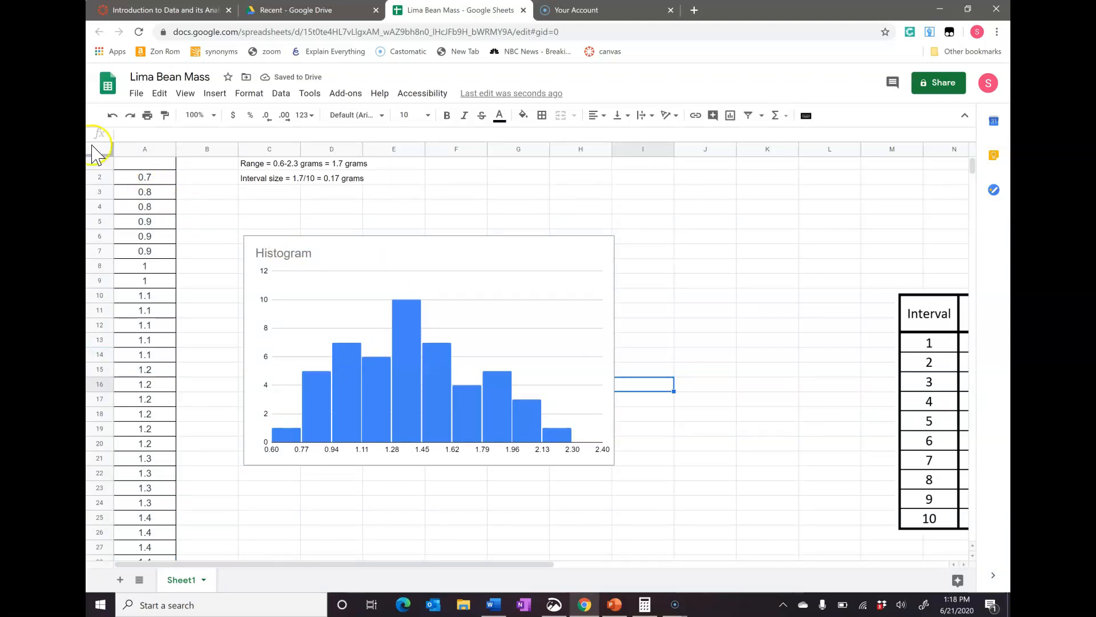
Step: Restore the value 0.6 in cell A1
{"action": "left_click", "coordinate": [160, 164]}
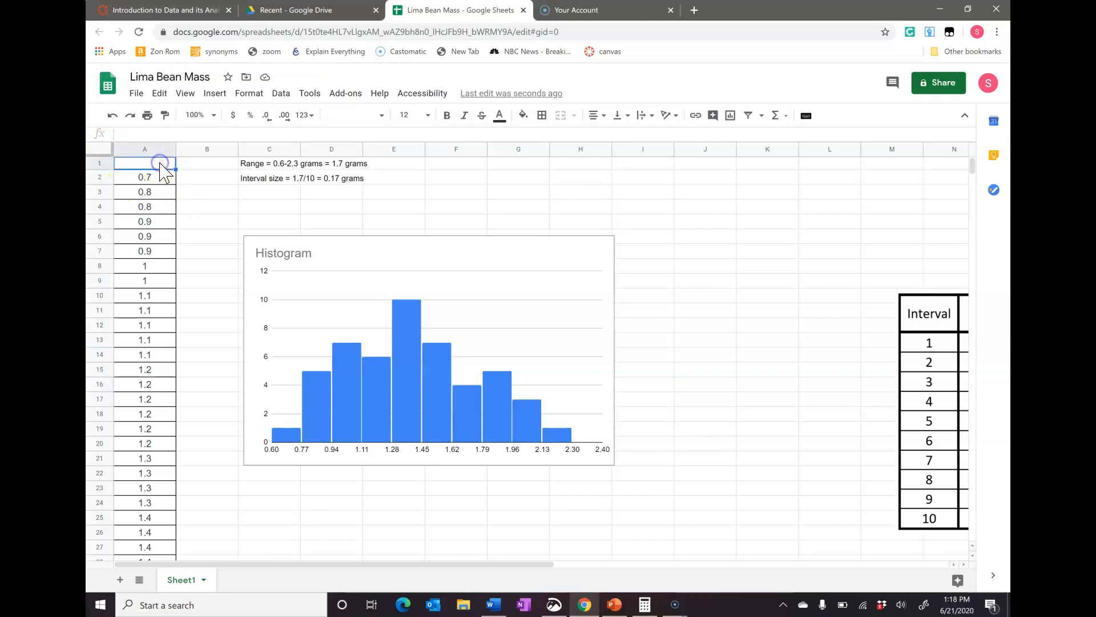
{"action": "type", "text": "0.6"}
{"action": "left_click", "coordinate": [657, 341]}
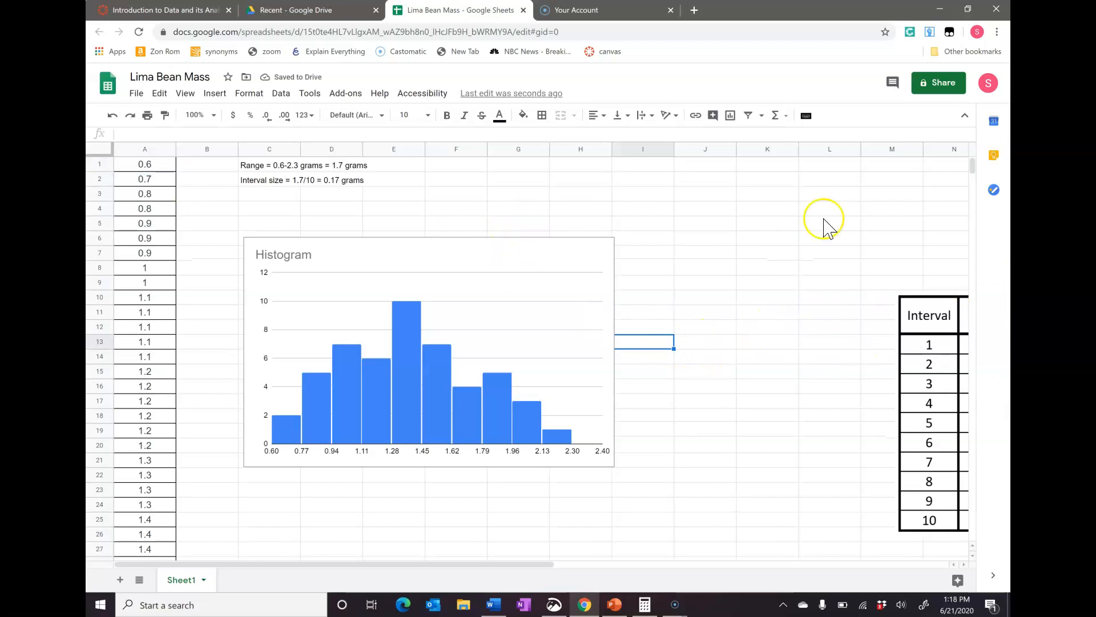
Step: Set the chart title to "Frequency Distribution of Bean Mass" and center it above the histogram
{"action": "left_click", "coordinate": [532, 262]}
{"action": "double_click", "coordinate": [532, 262]}
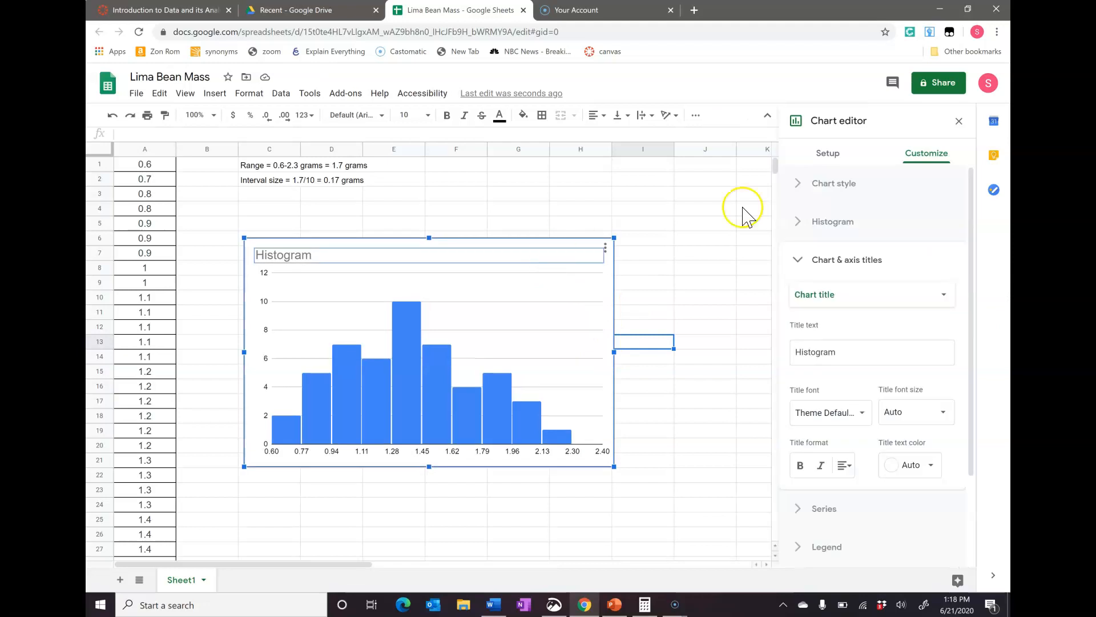
{"action": "left_click", "coordinate": [860, 359]}
{"action": "type", "text": "Fre"}
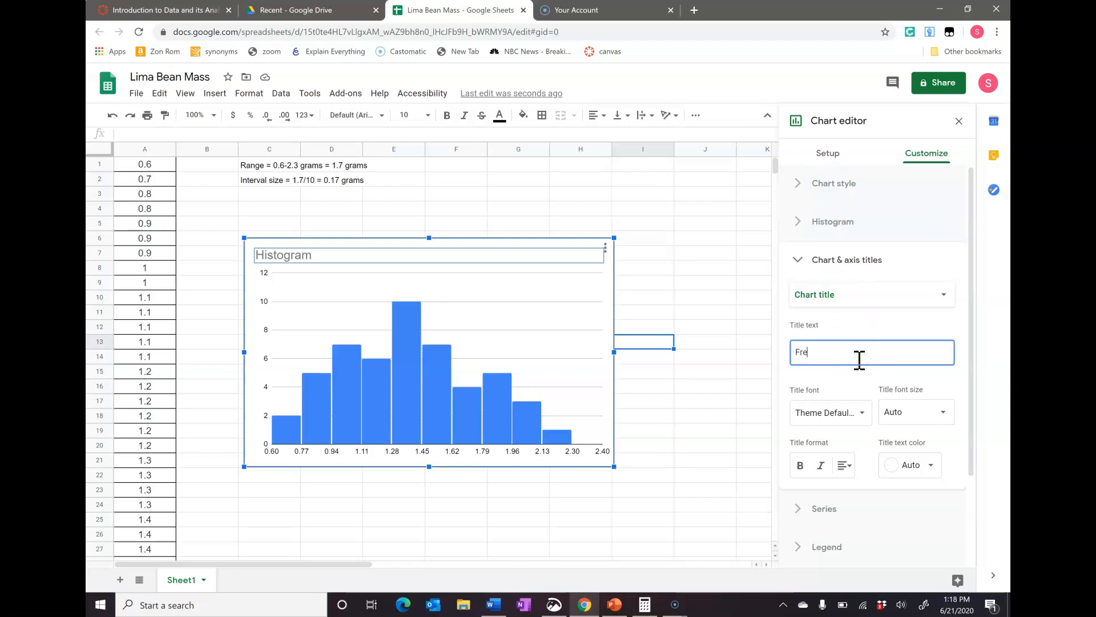
{"action": "type", "text": "que"}
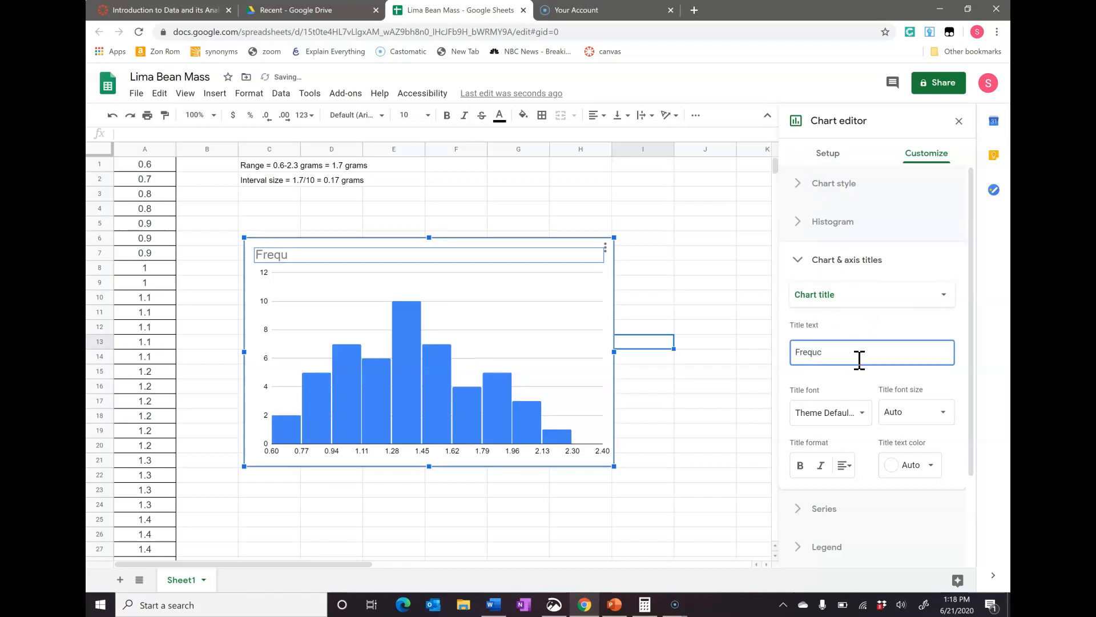
{"action": "type", "text": "ncy Distribution of Bean Mass"}
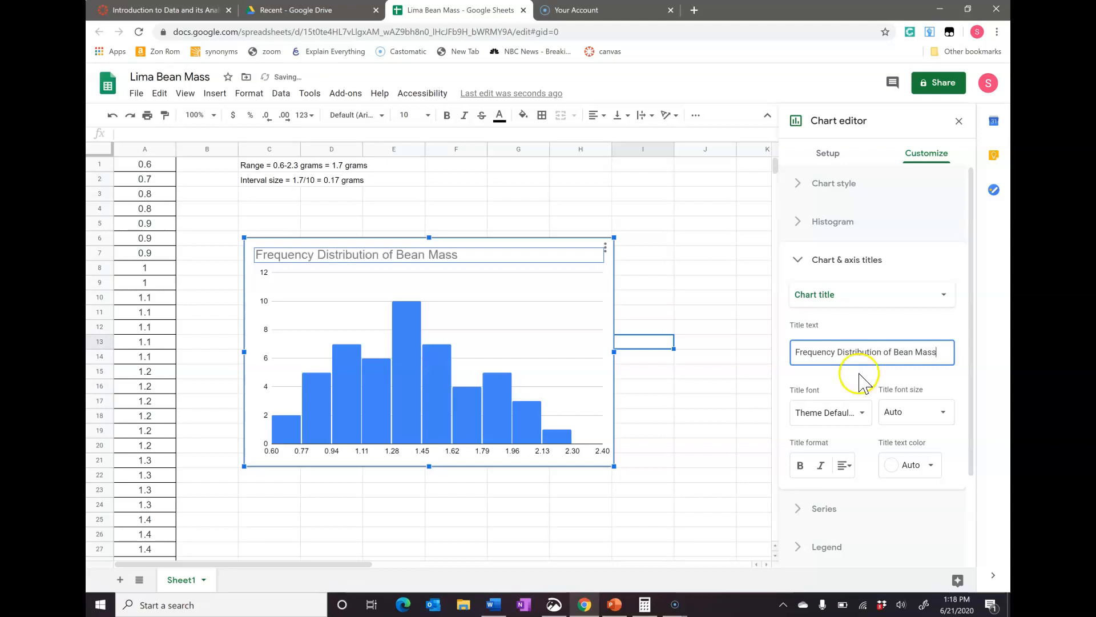
{"action": "left_click", "coordinate": [847, 466]}
{"action": "left_click", "coordinate": [862, 490]}
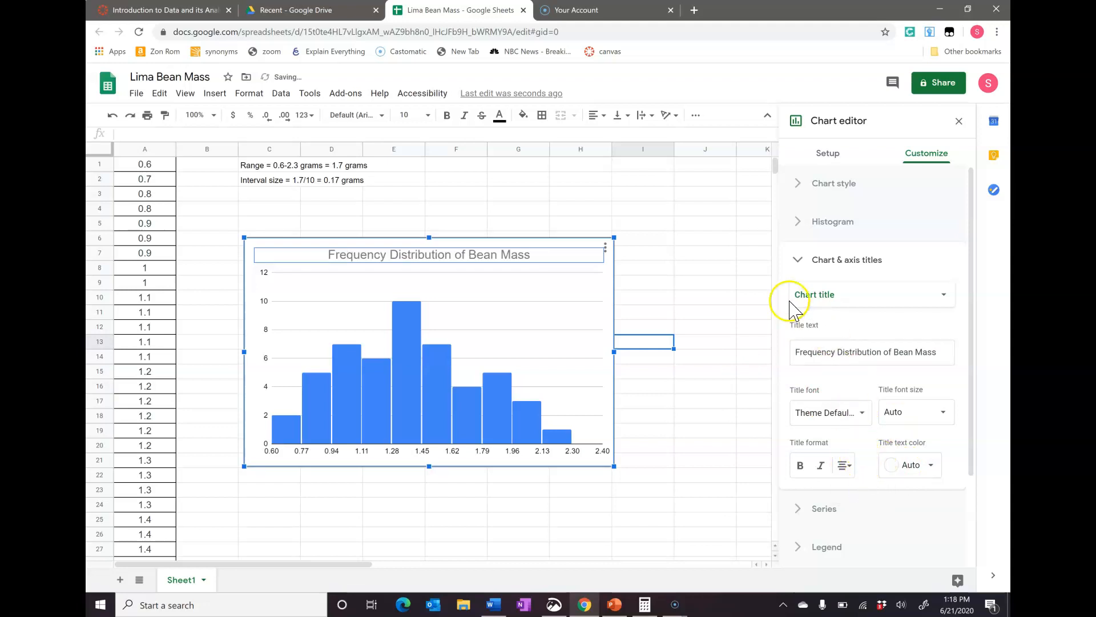
Step: Set the histogram's horizontal axis title to "Bean Mass (g)"
{"action": "left_click", "coordinate": [840, 300]}
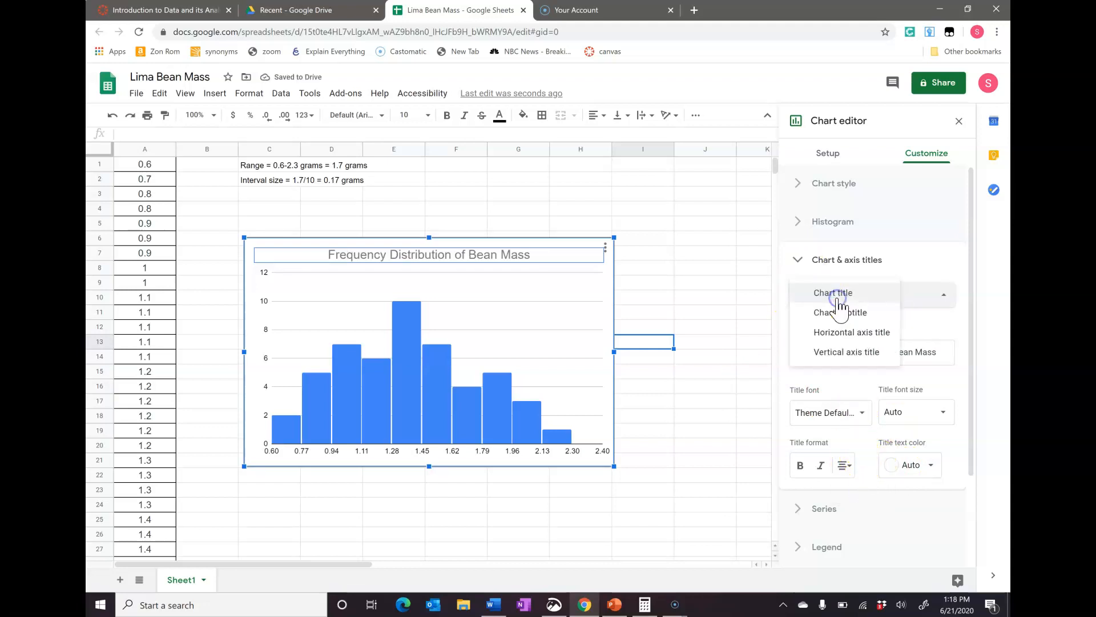
{"action": "left_click", "coordinate": [846, 334]}
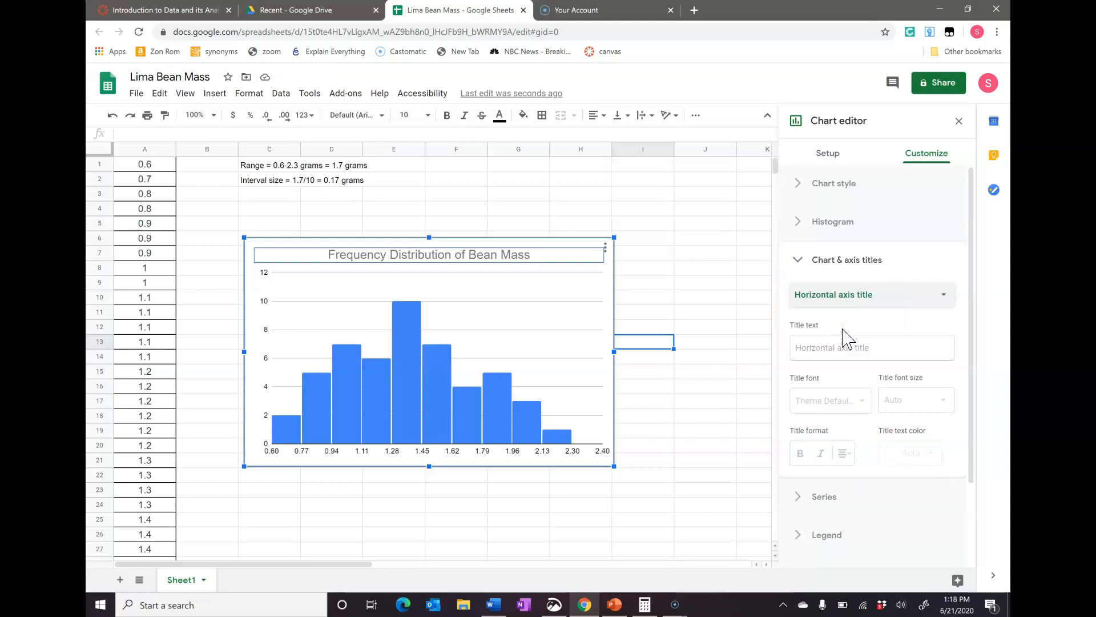
{"action": "left_click", "coordinate": [837, 347]}
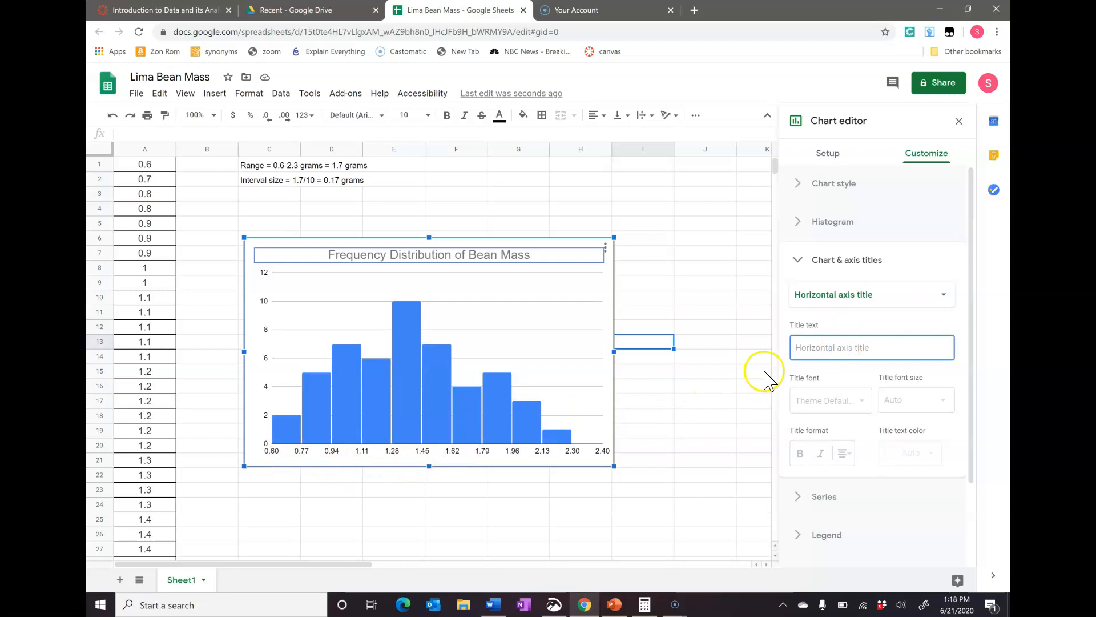
{"action": "left_click", "coordinate": [869, 357]}
{"action": "type", "text": "Bean Mass (g"}
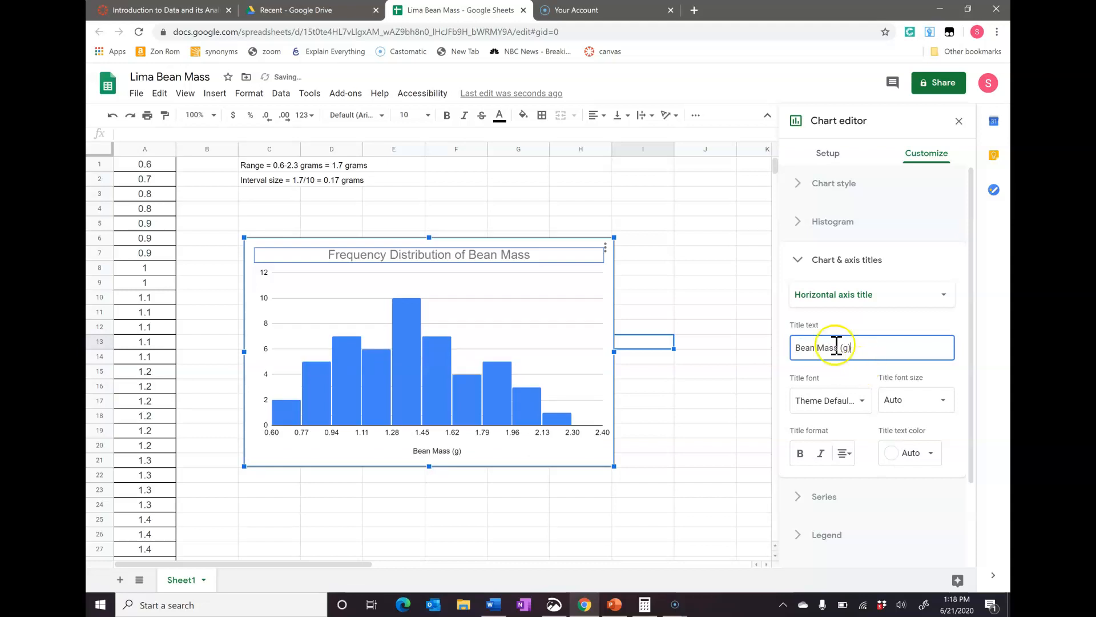
Step: Set the histogram's vertical axis title to "Number of Beans" and leave chart editing
{"action": "left_click", "coordinate": [834, 294]}
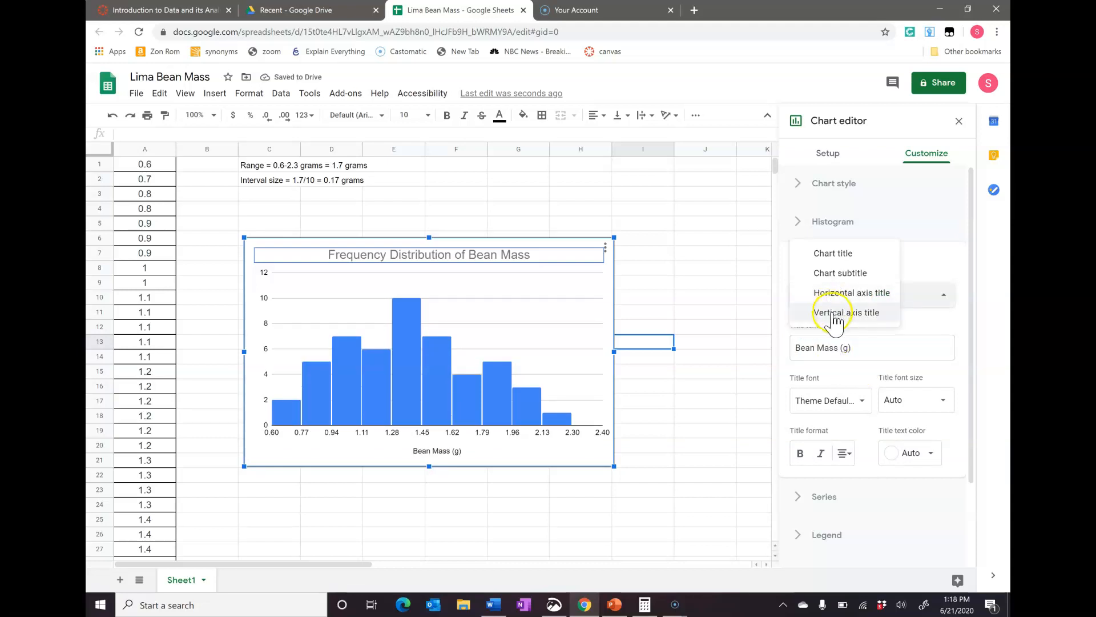
{"action": "left_click", "coordinate": [835, 313]}
{"action": "left_click", "coordinate": [835, 349]}
{"action": "type", "text": "Number of Beans"}
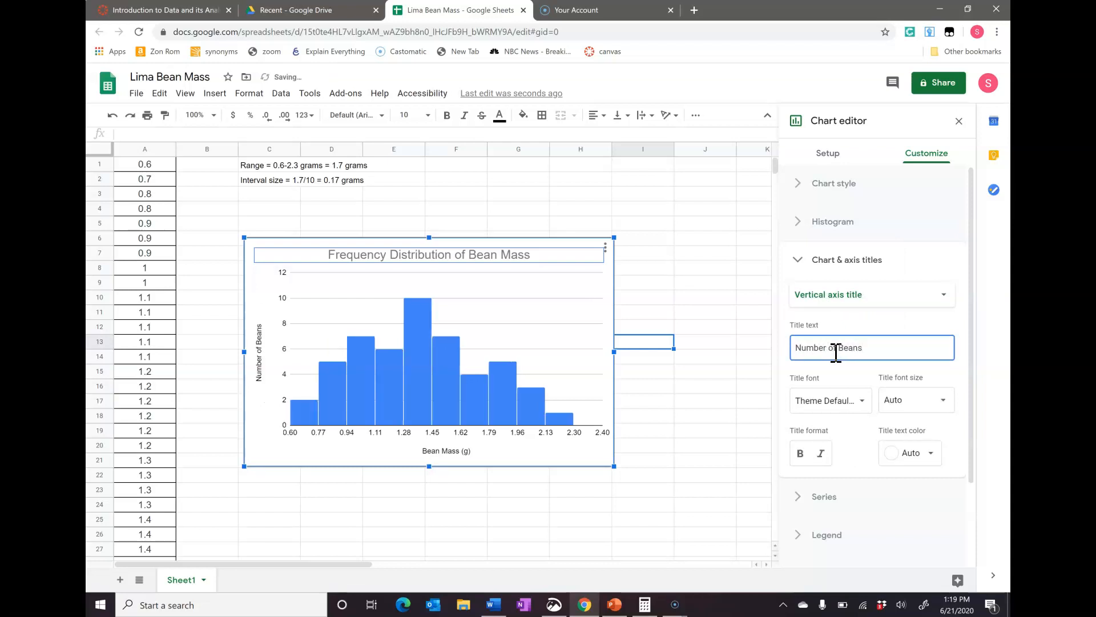
{"action": "left_click", "coordinate": [798, 259]}
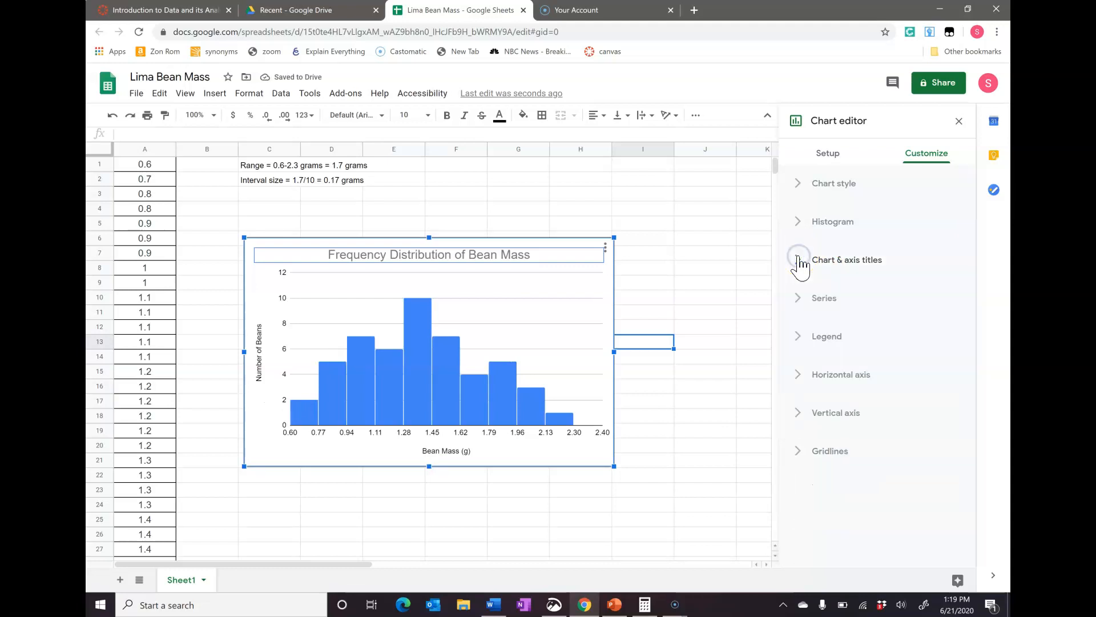
{"action": "left_click", "coordinate": [586, 523]}
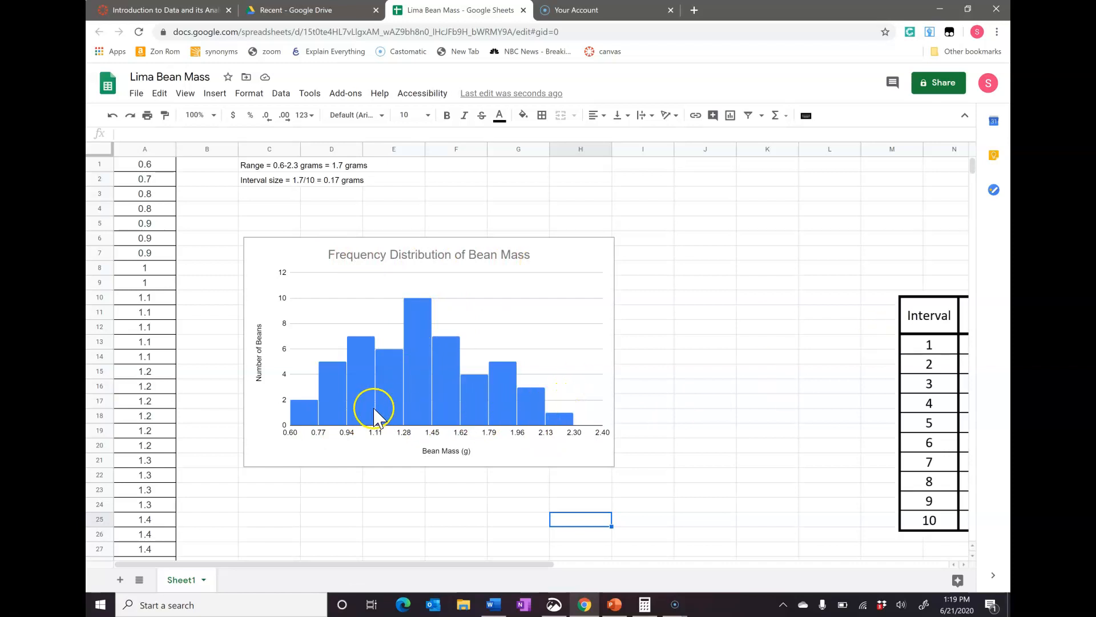
Step: Move the interval table image directly beside the histogram, over columns I to M, for comparison
{"action": "left_click_drag", "start_coordinate": [930, 300], "coordinate": [708, 226]}
{"action": "left_click", "coordinate": [917, 299]}
{"action": "left_click_drag", "start_coordinate": [918, 300], "coordinate": [659, 217]}
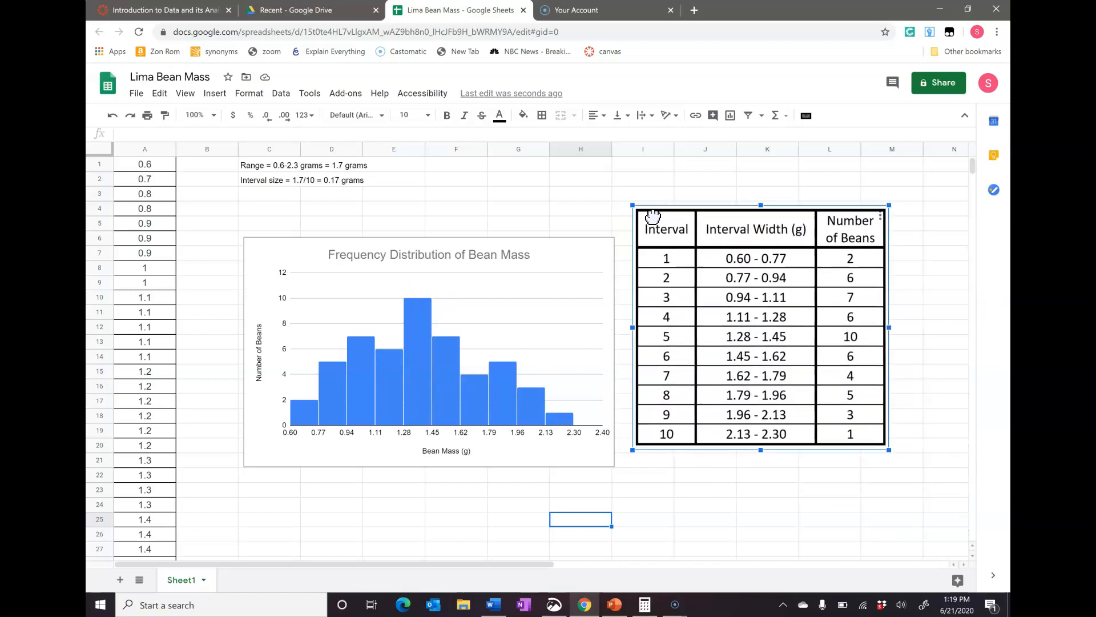
{"action": "left_click", "coordinate": [696, 518]}
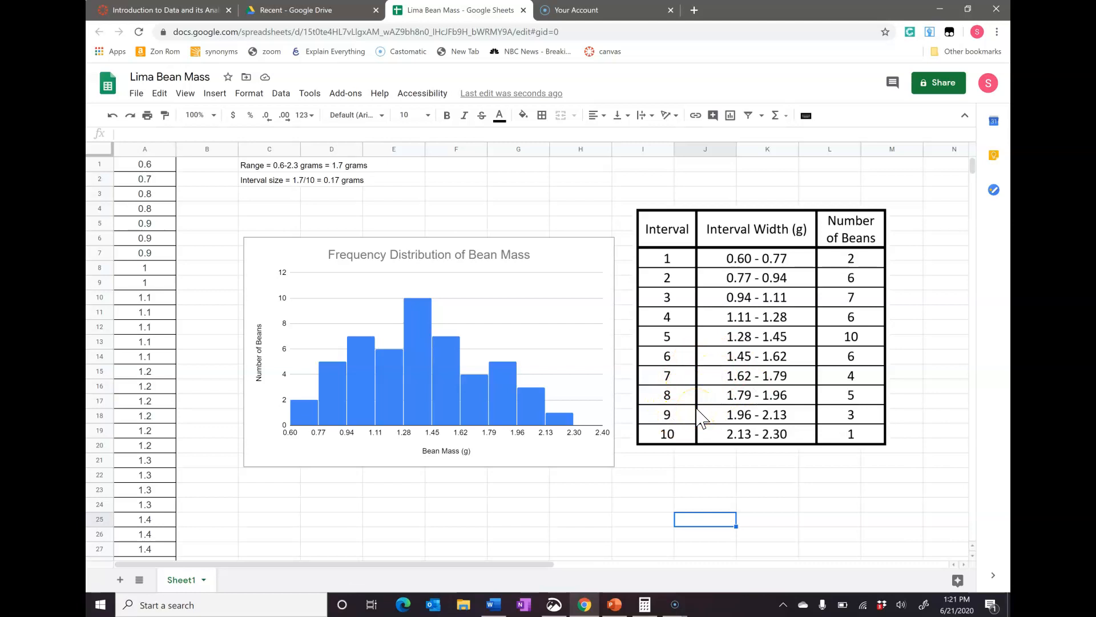
Step: View the file formats available for downloading the histogram without choosing one
{"action": "left_click", "coordinate": [547, 257]}
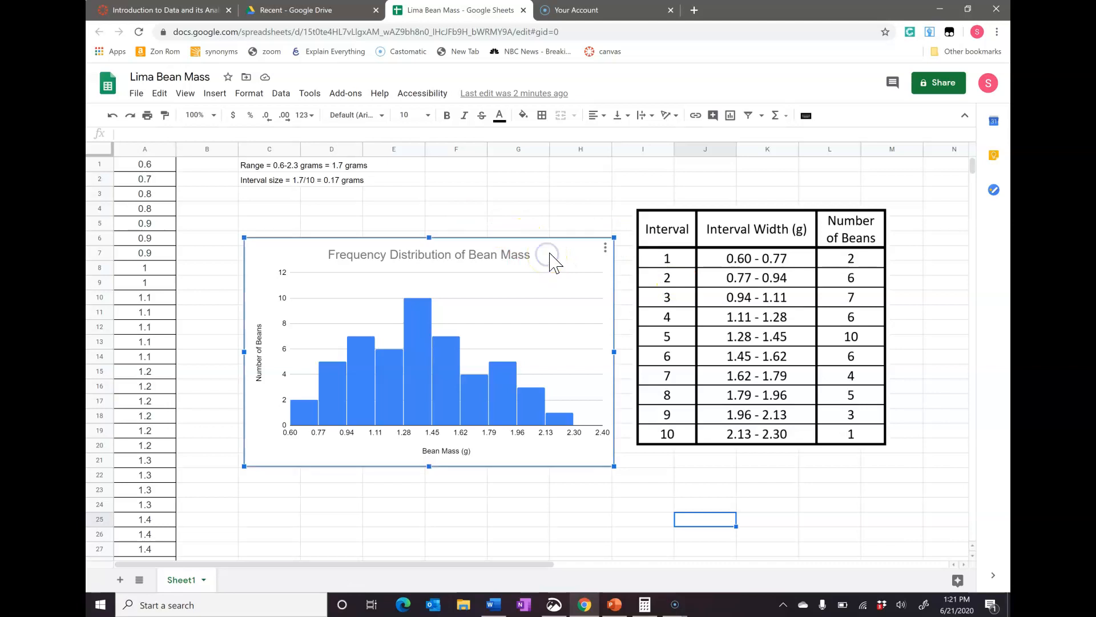
{"action": "left_click", "coordinate": [607, 249]}
{"action": "mouse_move", "coordinate": [562, 307]}
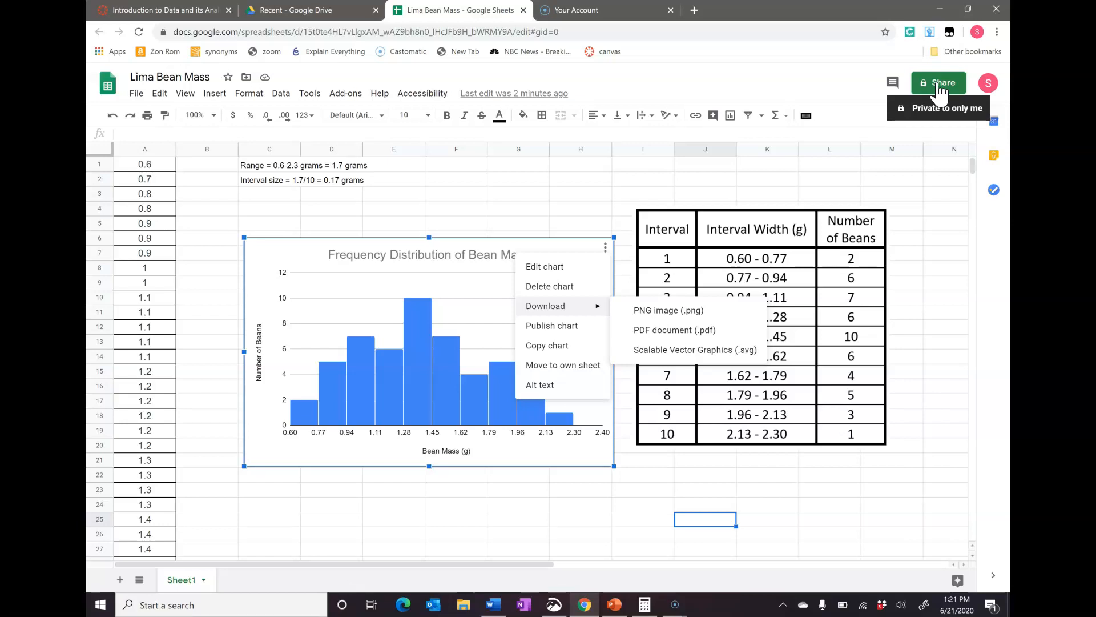
{"action": "left_click", "coordinate": [517, 197]}
Step: Delete the interval table image from the sheet
{"action": "left_click", "coordinate": [653, 214]}
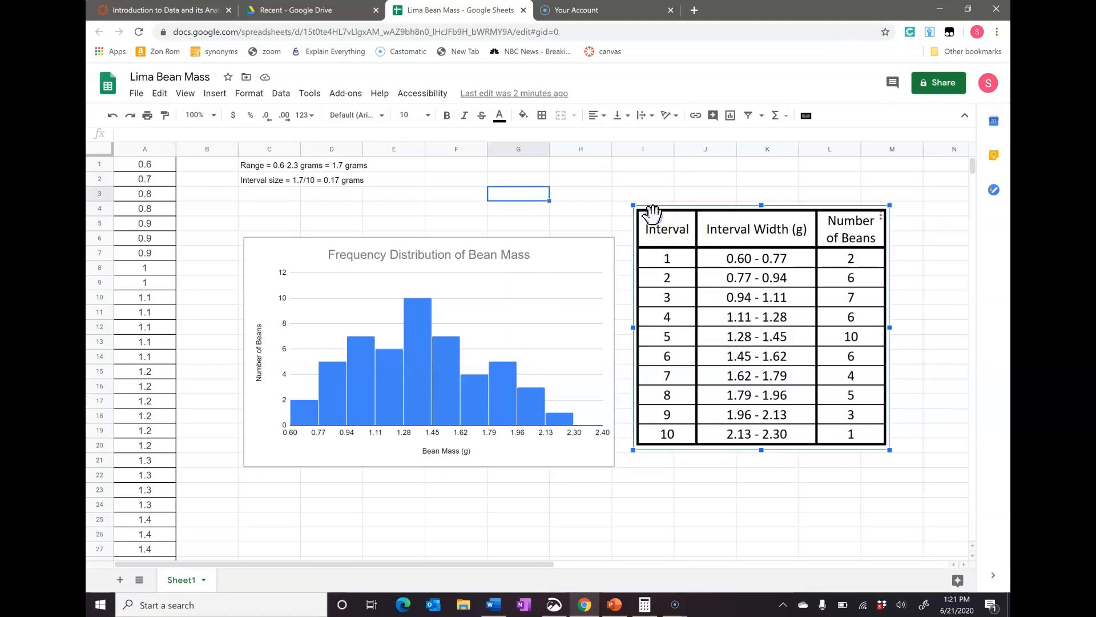
{"action": "key", "text": "Delete"}
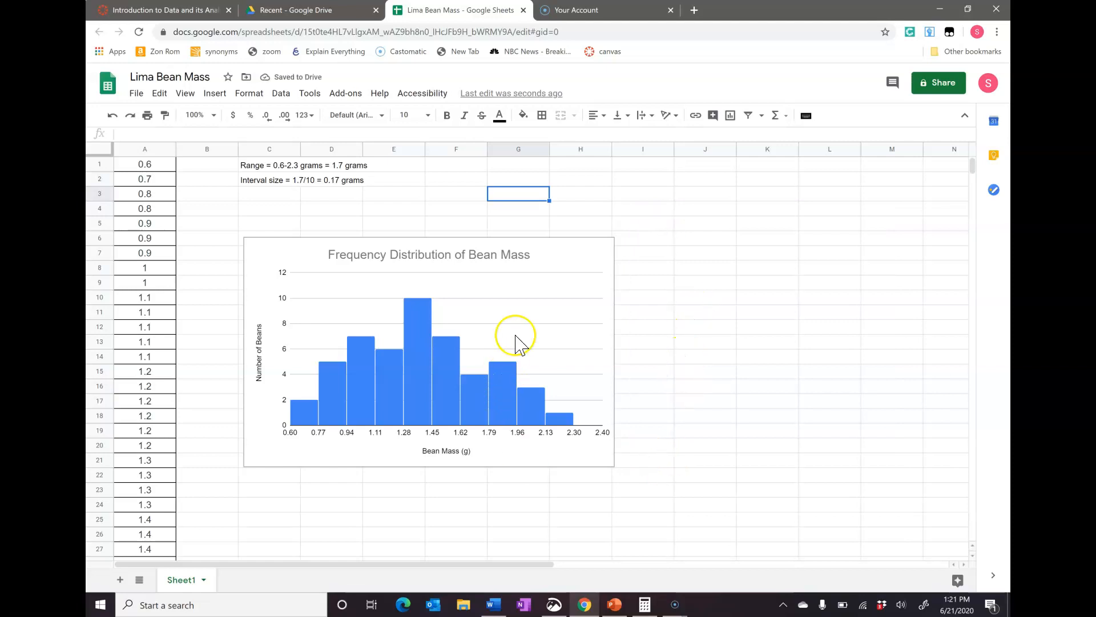
Step: Reopen the histogram's settings and set its bucket size to 0.6
{"action": "left_click", "coordinate": [555, 255]}
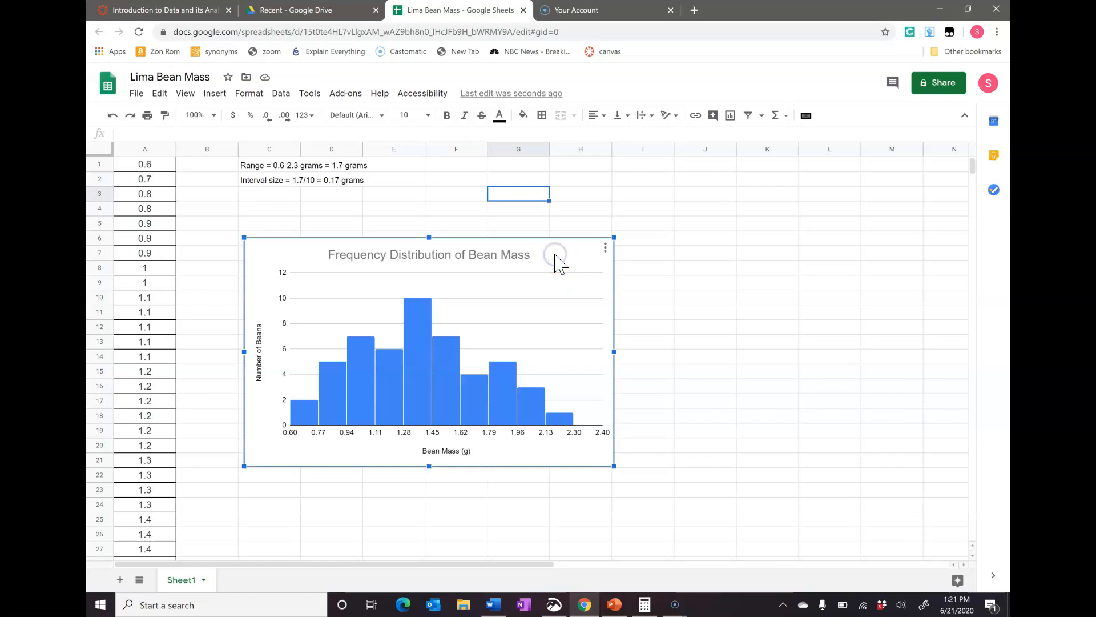
{"action": "double_click", "coordinate": [555, 256]}
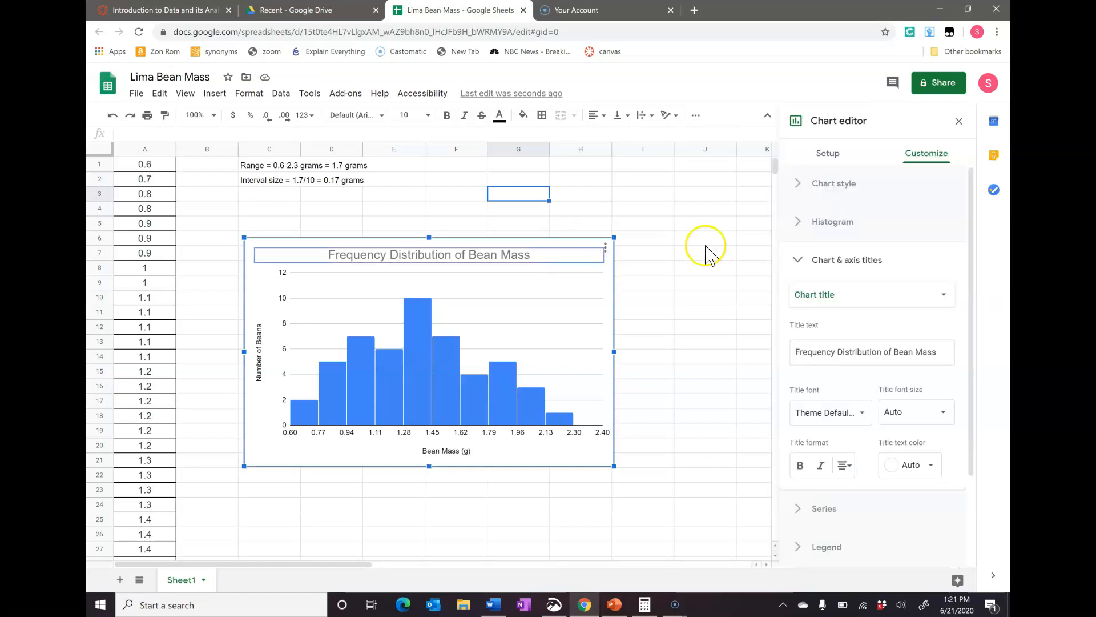
{"action": "left_click", "coordinate": [803, 262]}
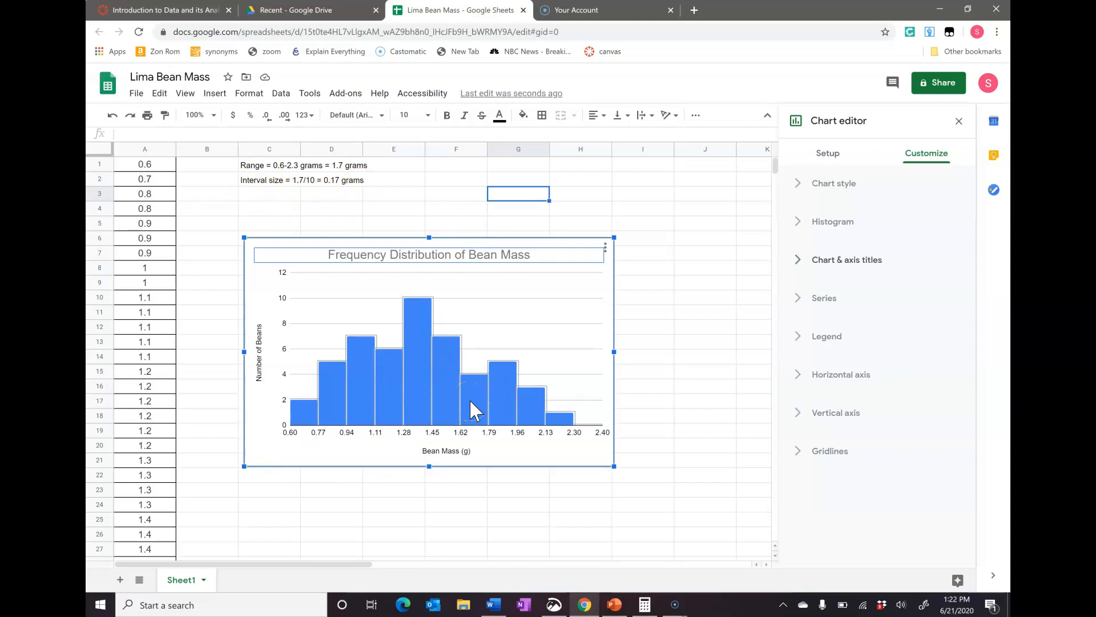
{"action": "left_click", "coordinate": [838, 226]}
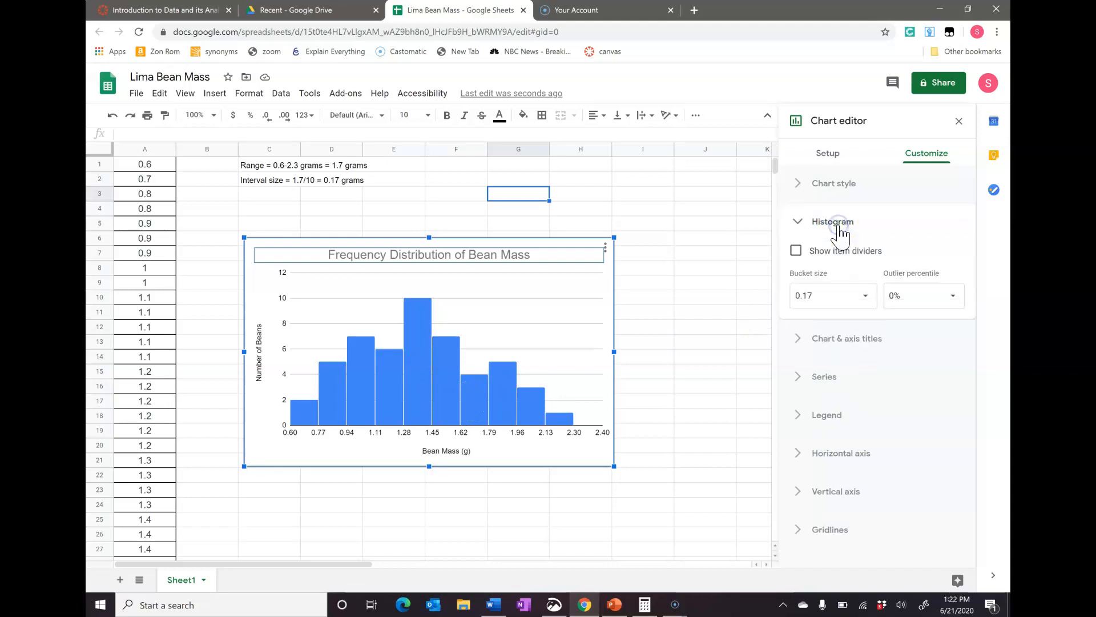
{"action": "left_click", "coordinate": [832, 300]}
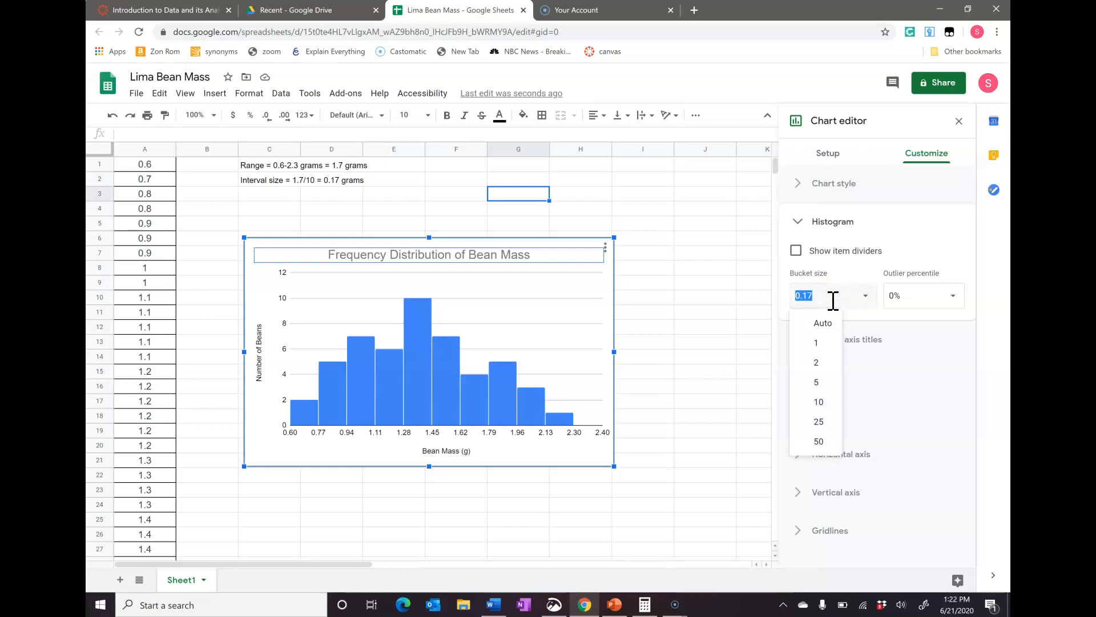
{"action": "key", "text": "Return"}
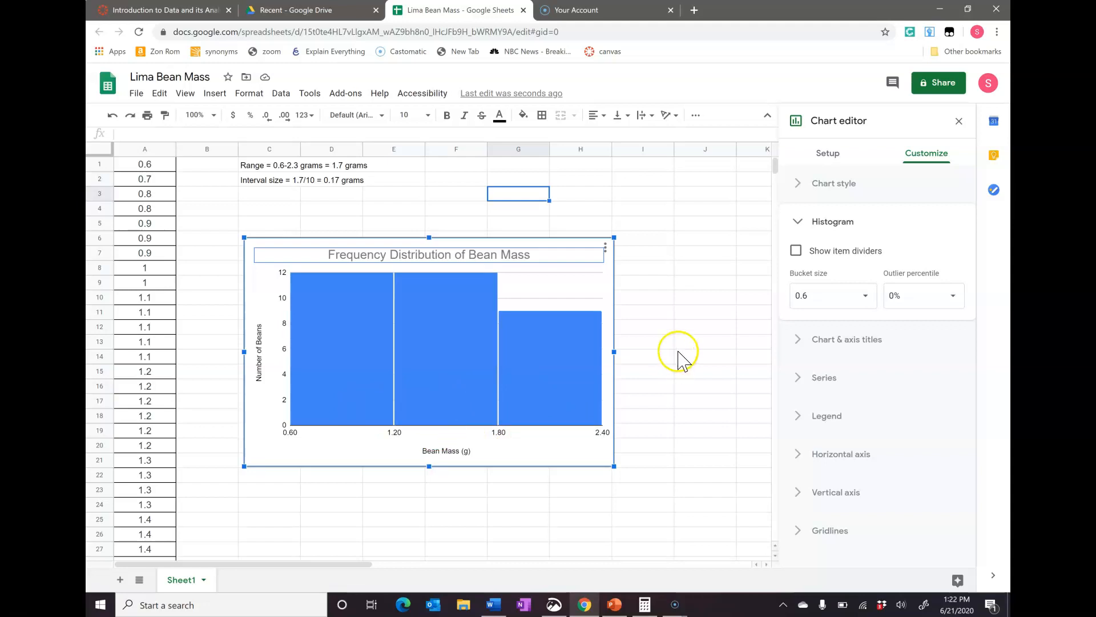
Step: Change the histogram's bucket size to 0.17, matching the calculated interval size
{"action": "left_click", "coordinate": [834, 295]}
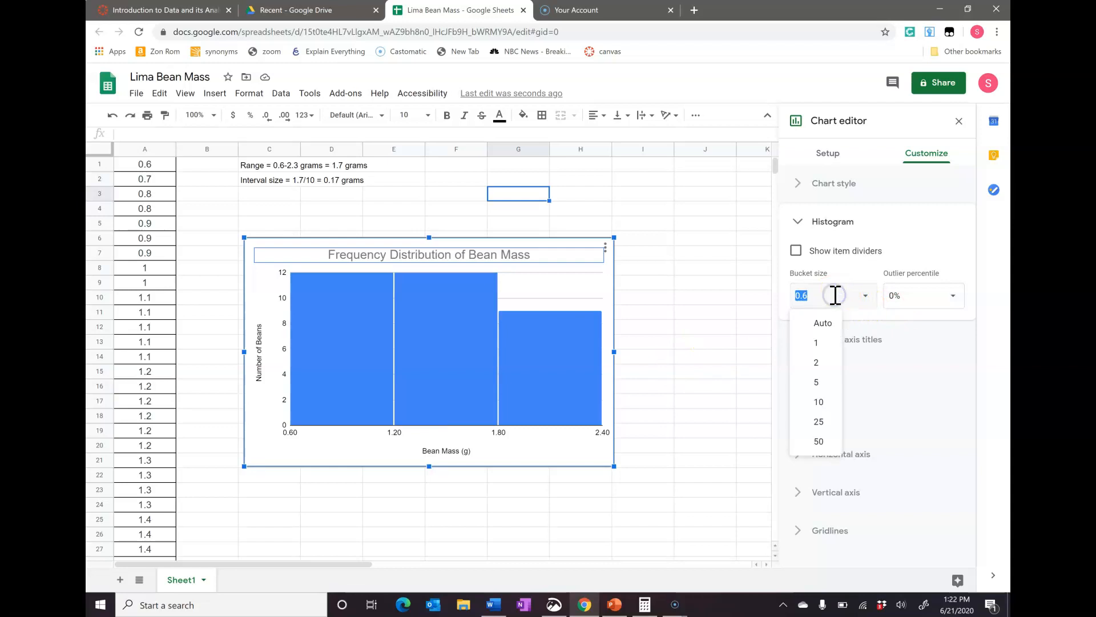
{"action": "type", "text": "0"}
{"action": "key", "text": "Return"}
Step: Set the histogram's bucket size to a very small value of 0.001
{"action": "left_click", "coordinate": [828, 294]}
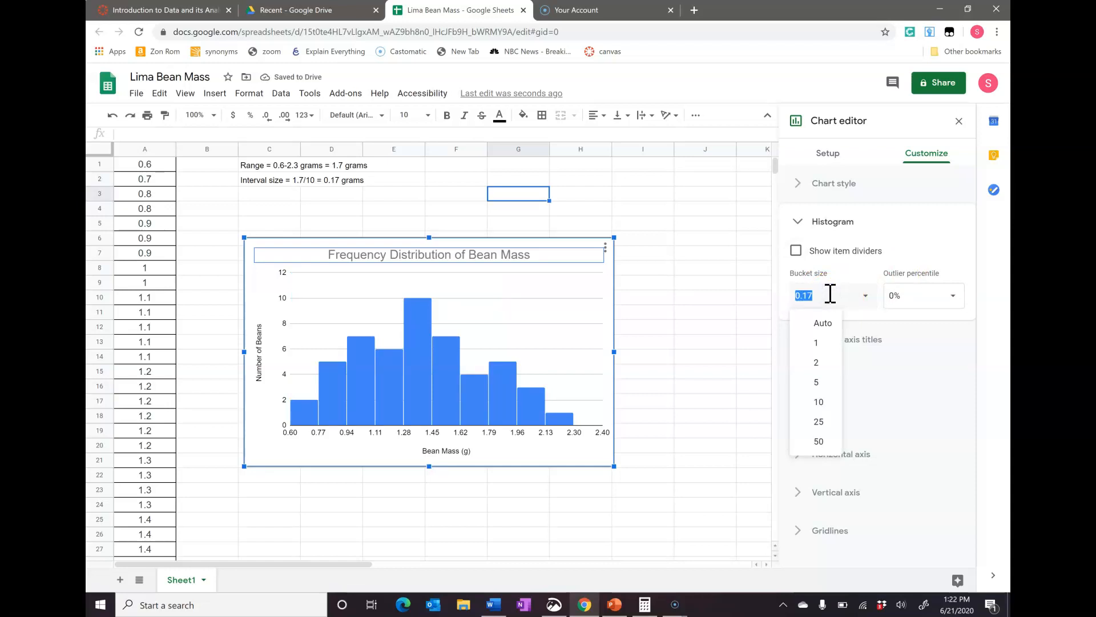
{"action": "type", "text": "0.001"}
{"action": "key", "text": "Return"}
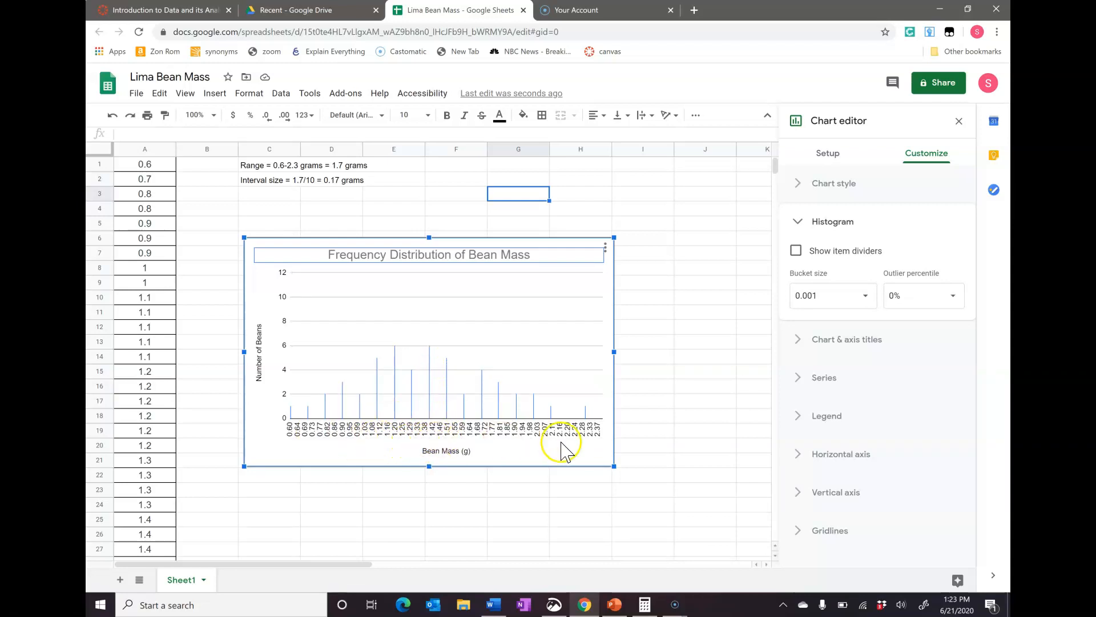
Step: Restore the histogram's bucket size to 0.17 and collapse the histogram settings
{"action": "left_click", "coordinate": [842, 299]}
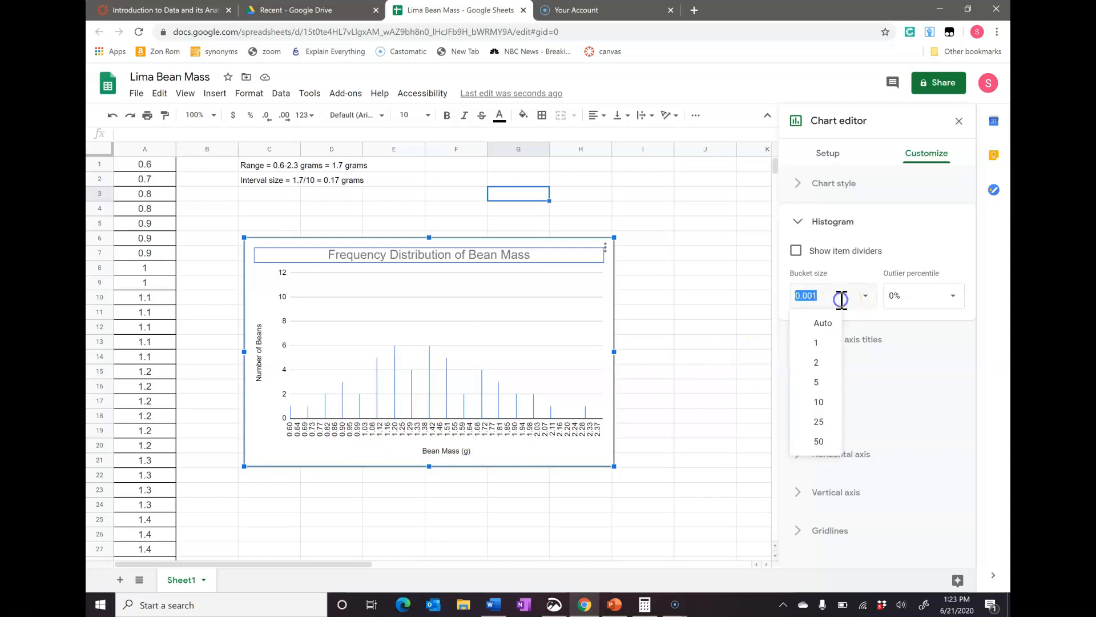
{"action": "type", "text": "0.17"}
{"action": "key", "text": "Return"}
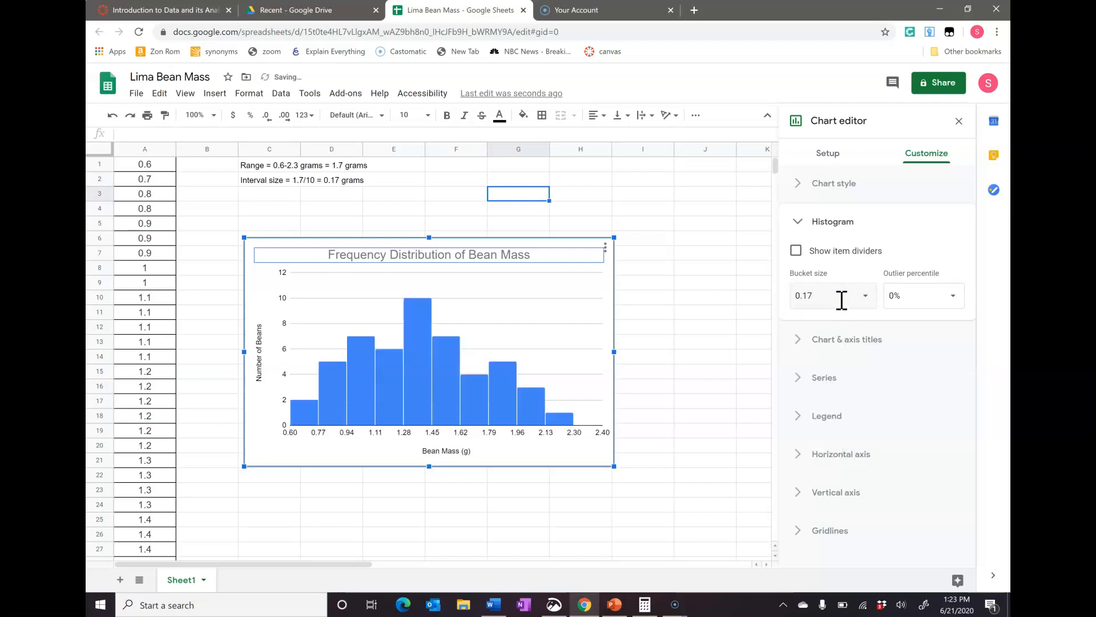
{"action": "left_click", "coordinate": [803, 226]}
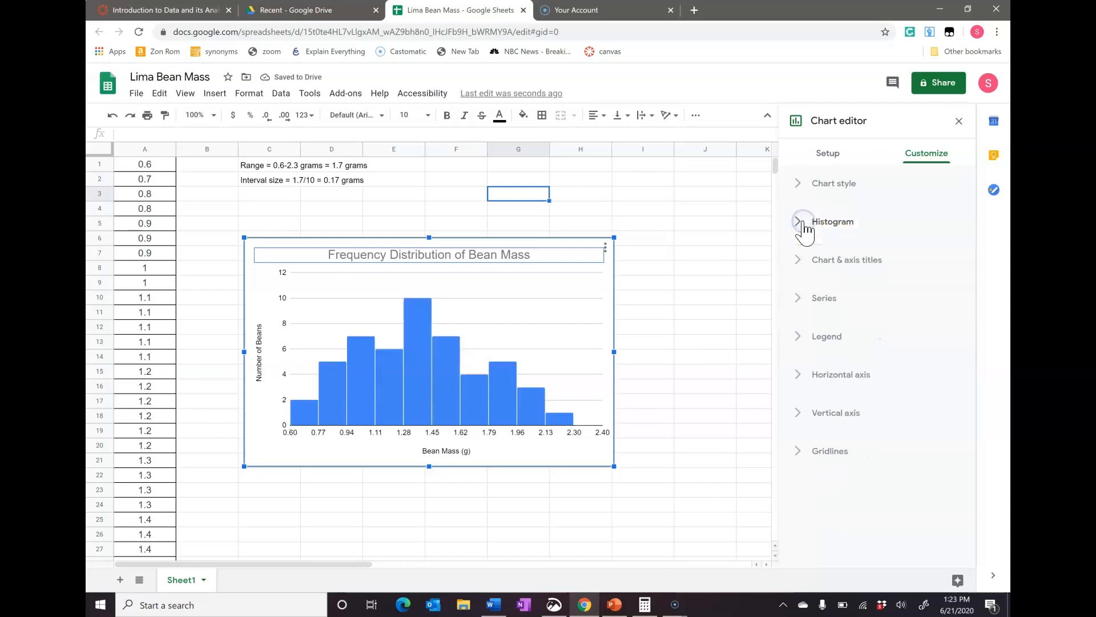
Step: Open the horizontal axis settings and set the axis maximum to 24
{"action": "left_click", "coordinate": [797, 374]}
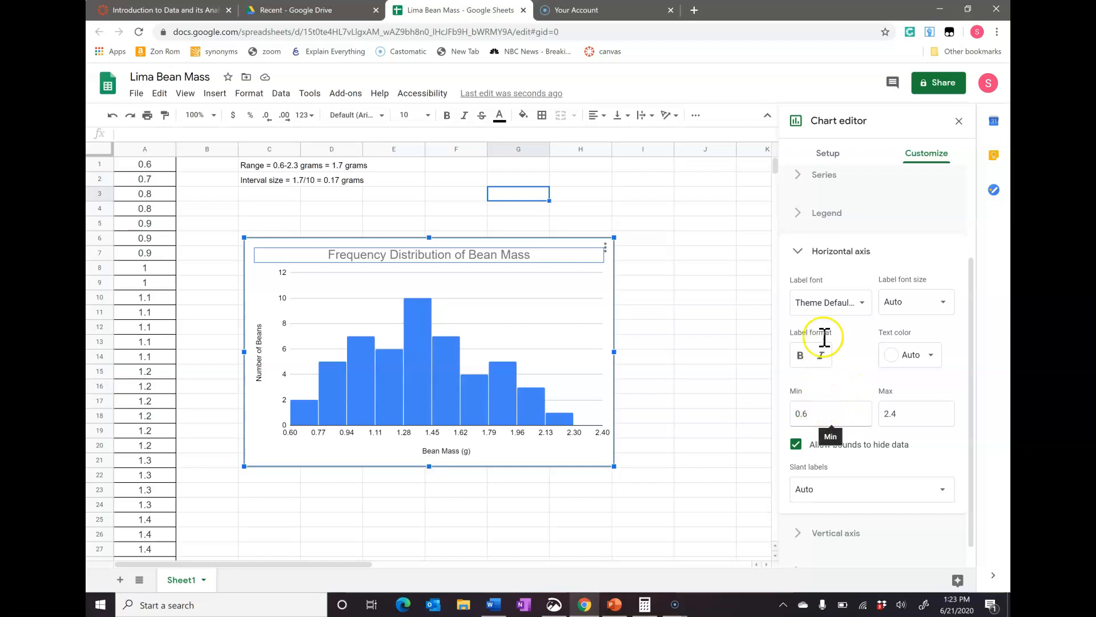
{"action": "left_click", "coordinate": [913, 417]}
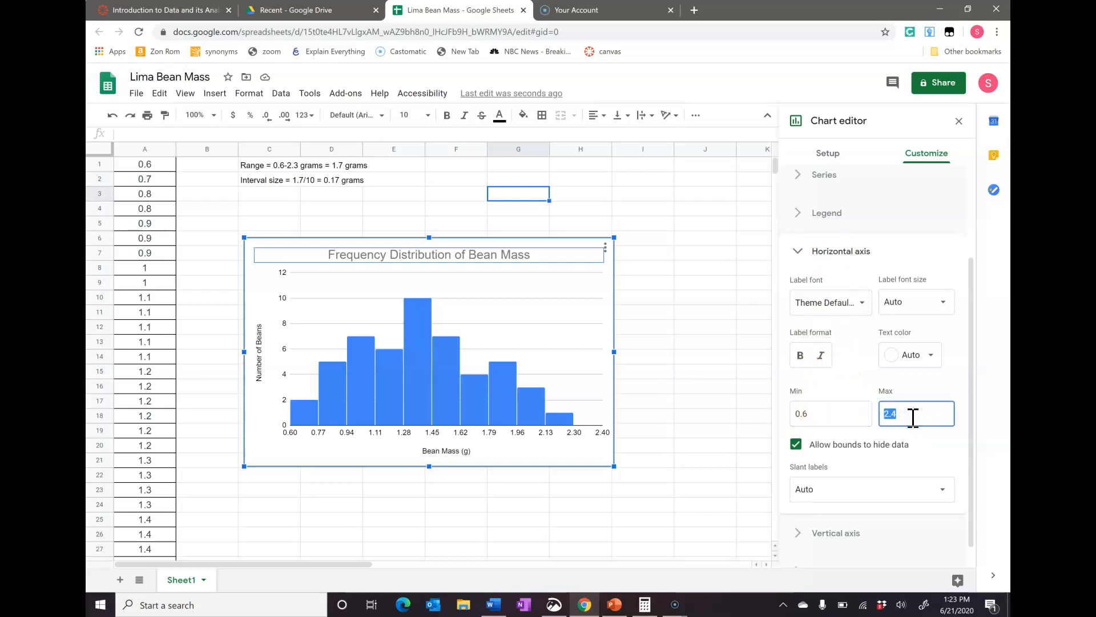
{"action": "type", "text": "24"}
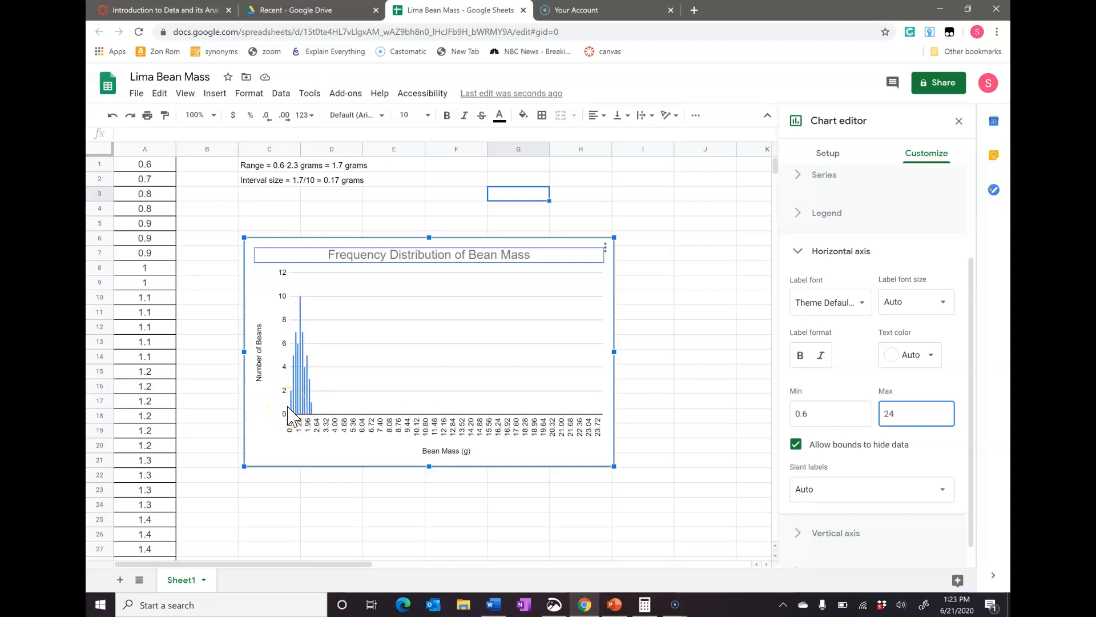
{"action": "left_click", "coordinate": [290, 414]}
Step: Set the horizontal axis maximum back to 2.4 and collapse the horizontal axis settings
{"action": "double_click", "coordinate": [924, 415]}
{"action": "type", "text": "2.4"}
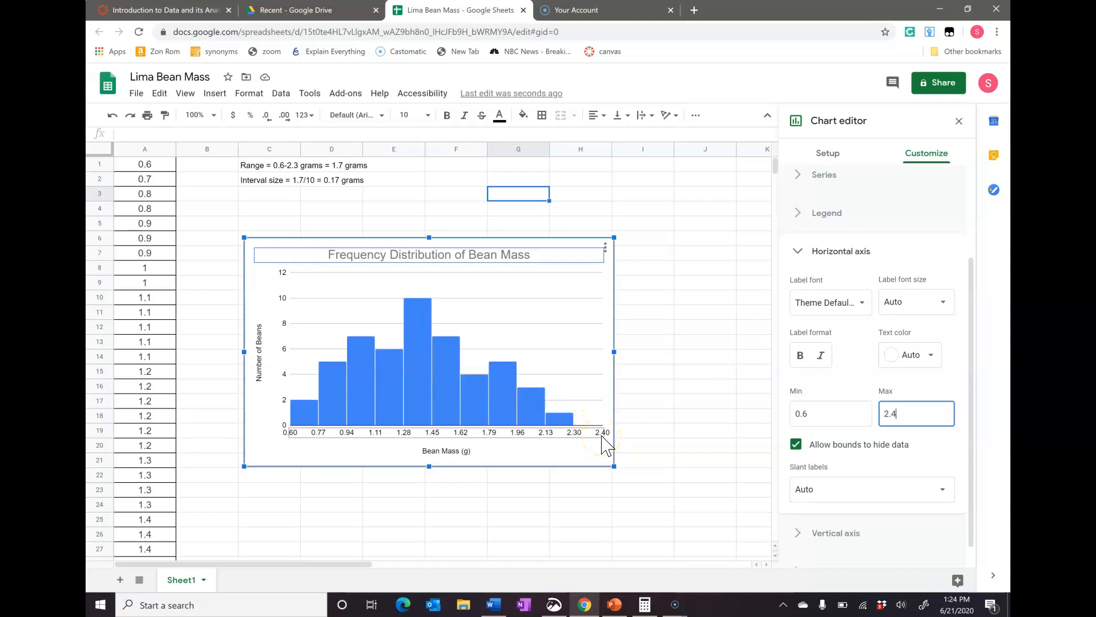
{"action": "left_click", "coordinate": [801, 252]}
Step: Open the vertical axis settings and set the axis maximum to 100
{"action": "left_click", "coordinate": [825, 413]}
{"action": "scroll", "coordinate": [826, 418], "scroll_direction": "down", "scroll_amount": 3}
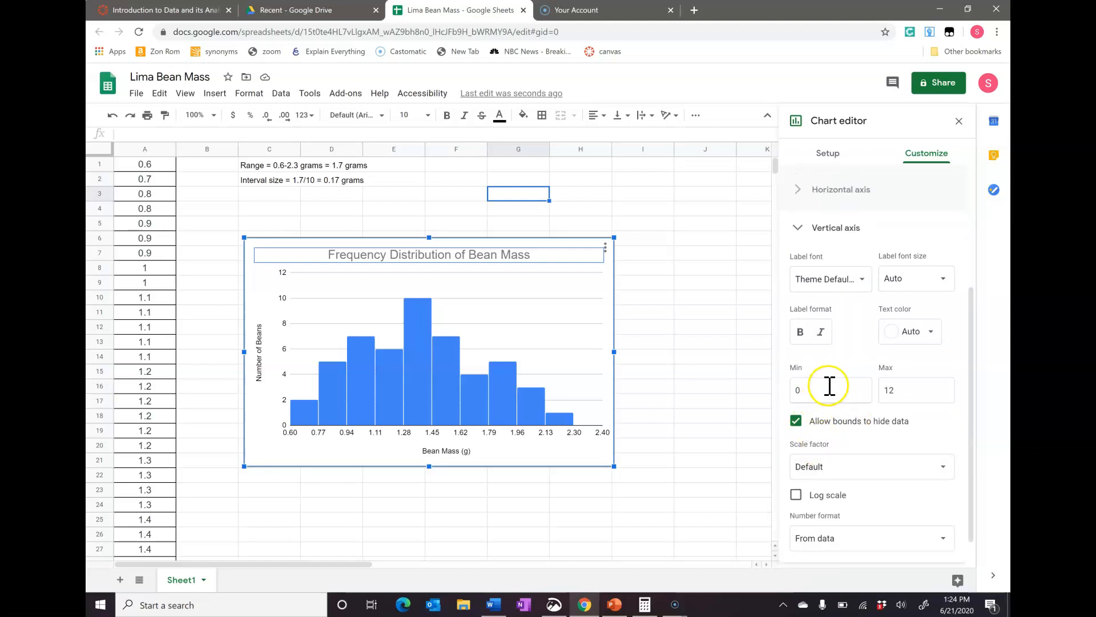
{"action": "left_click", "coordinate": [913, 391]}
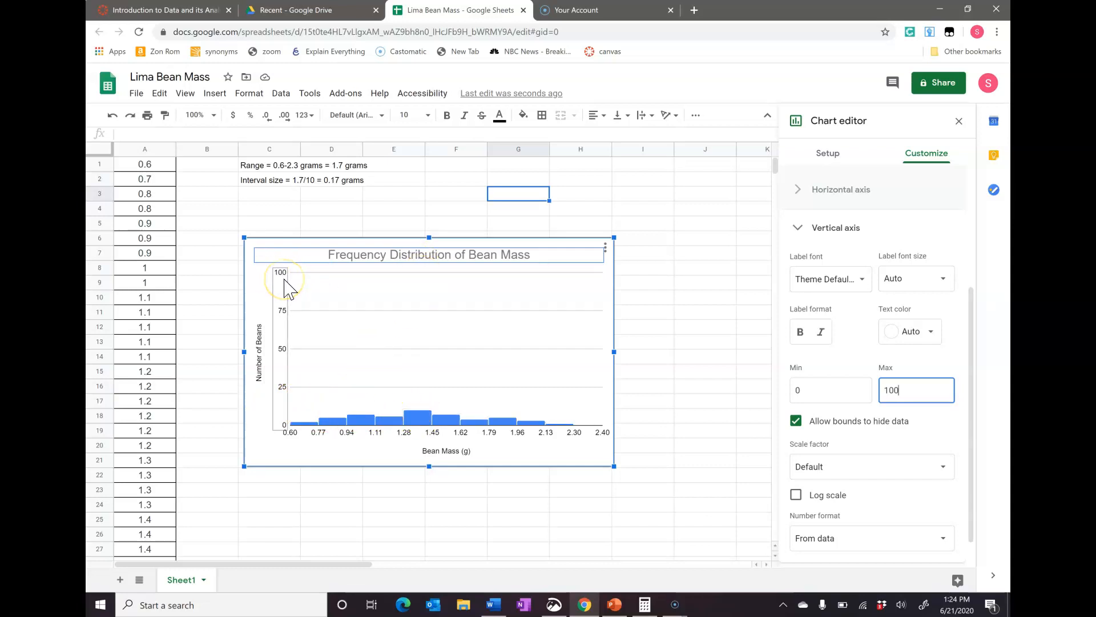
{"action": "left_click", "coordinate": [317, 282]}
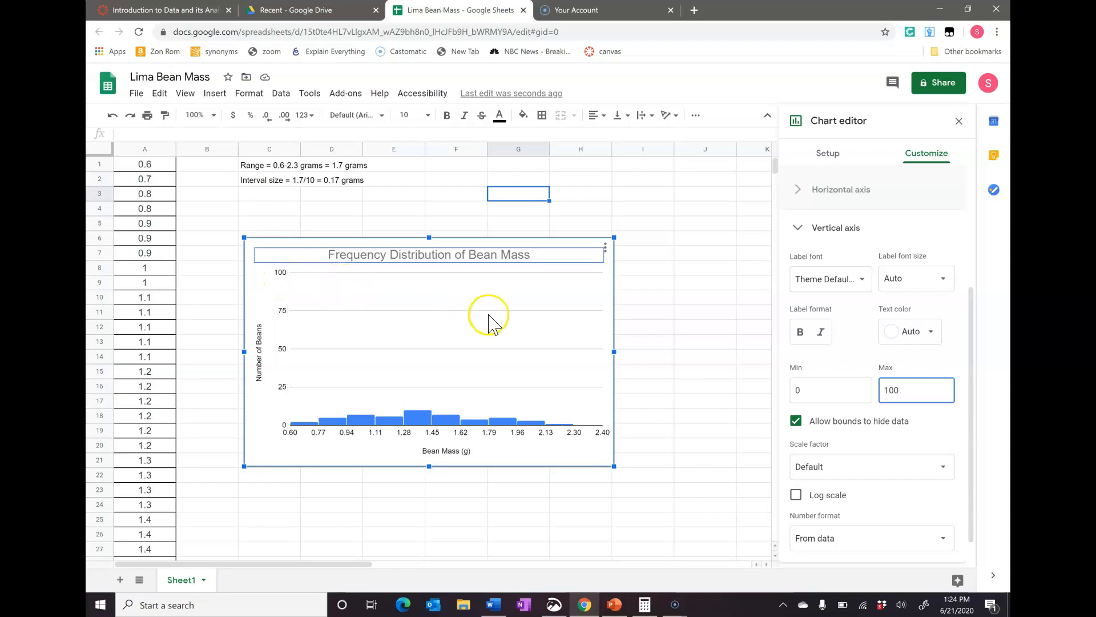
Step: Set the vertical axis maximum back to 12 and collapse the vertical axis settings
{"action": "double_click", "coordinate": [924, 392]}
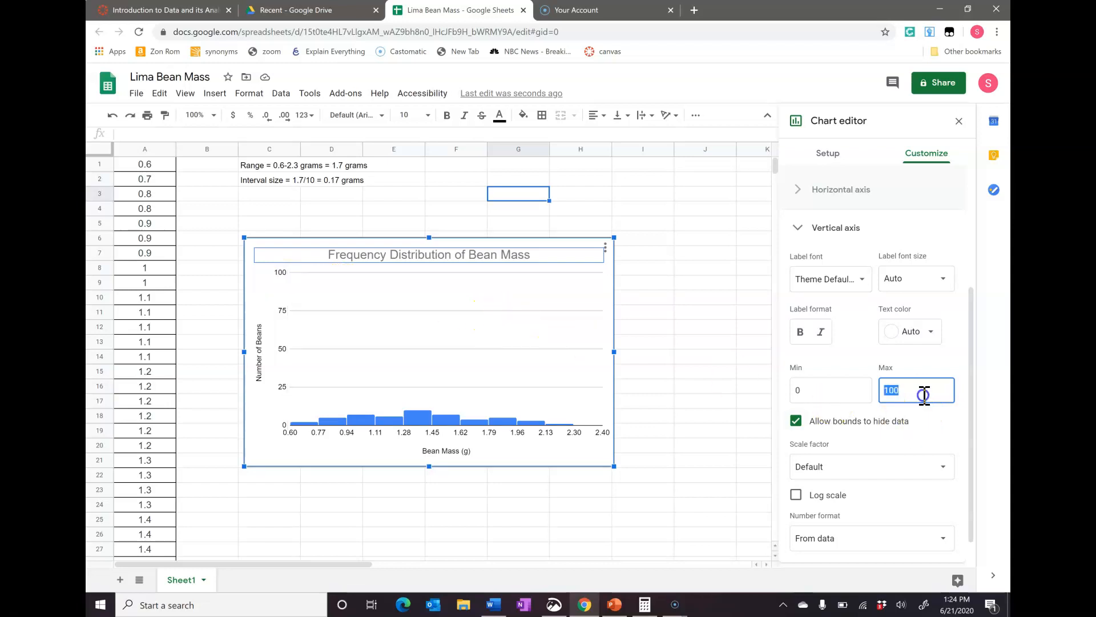
{"action": "type", "text": "12"}
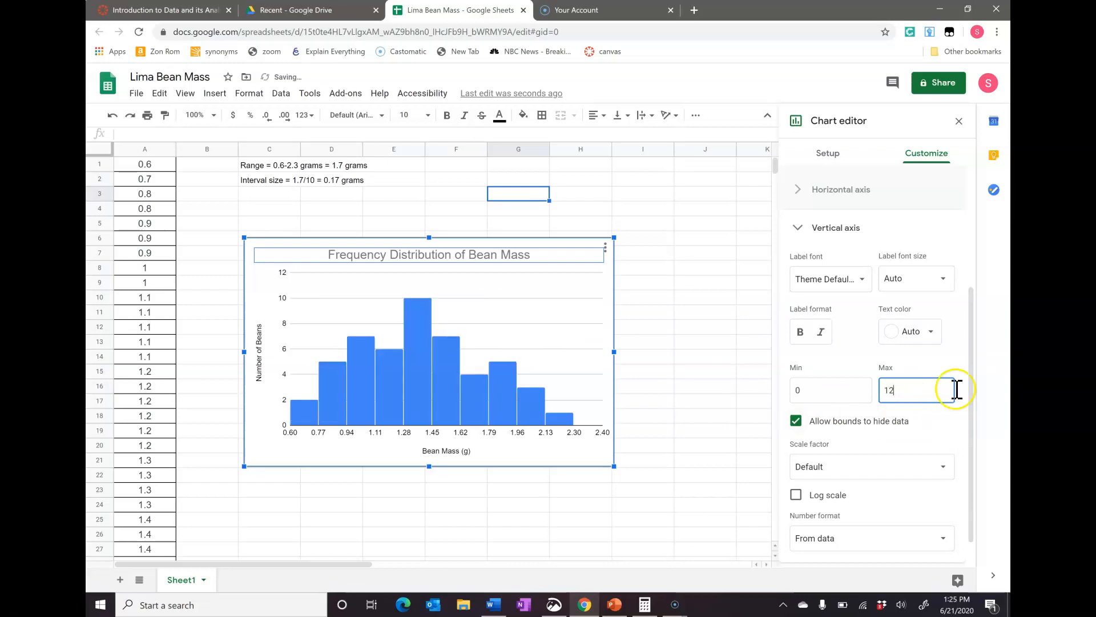
{"action": "left_click", "coordinate": [951, 368]}
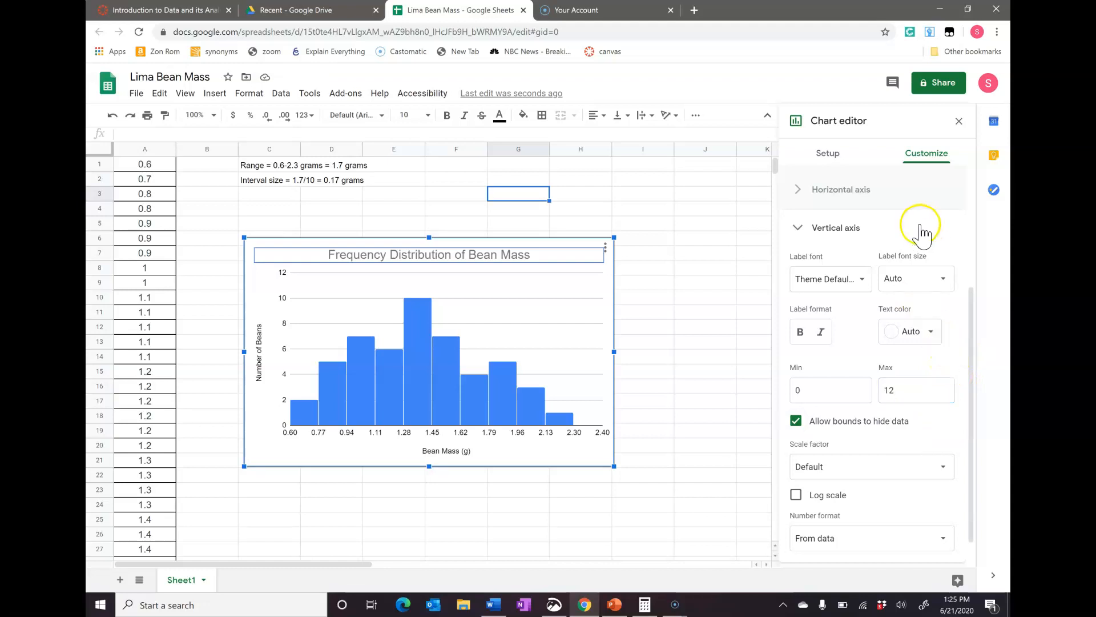
{"action": "left_click", "coordinate": [803, 228]}
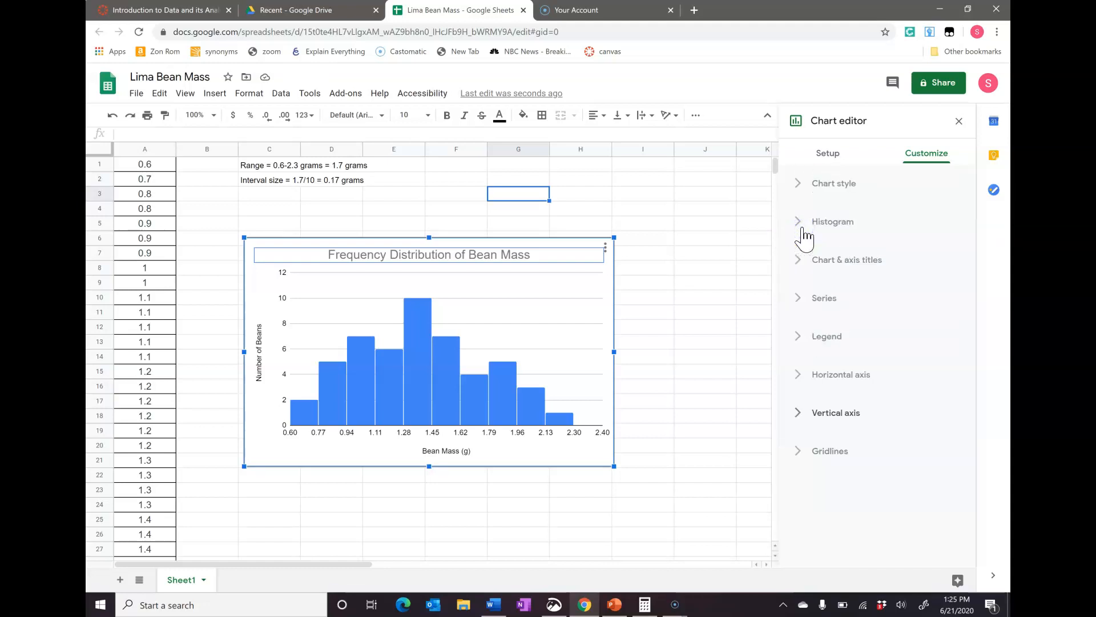